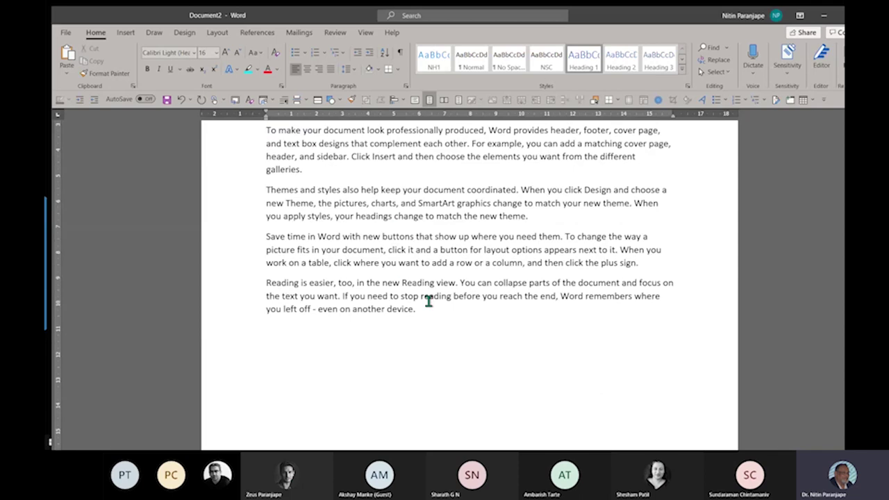
# Switch to The Amazing Mouse e-book document and examine the numbered Summary page at its end.
pyautogui.click(428, 300)
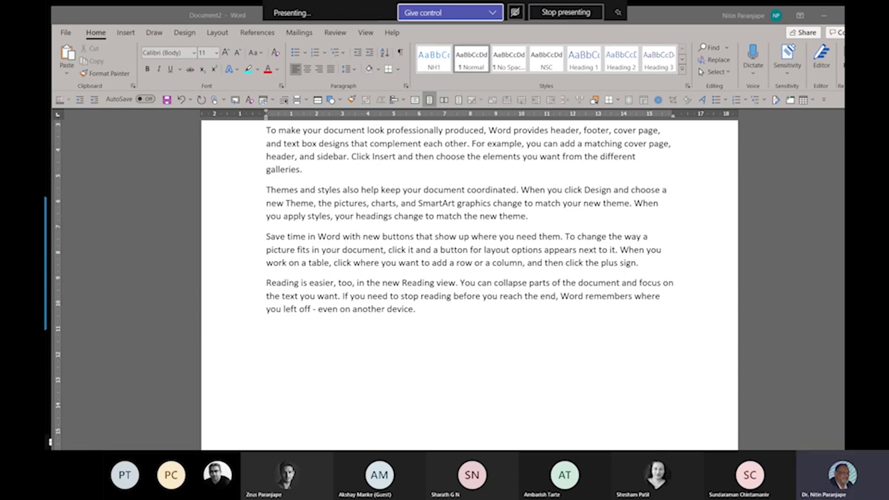
pyautogui.hotkey('alt', 'Tab')
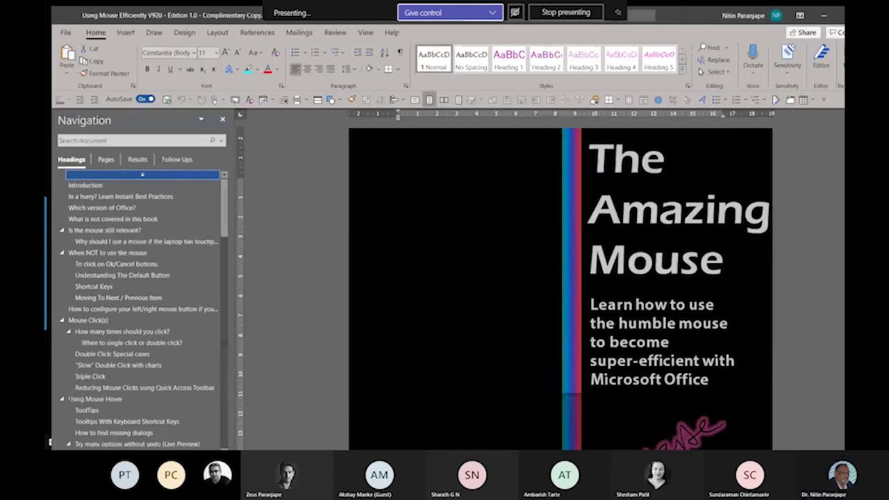
pyautogui.hotkey('ctrl', 'End')
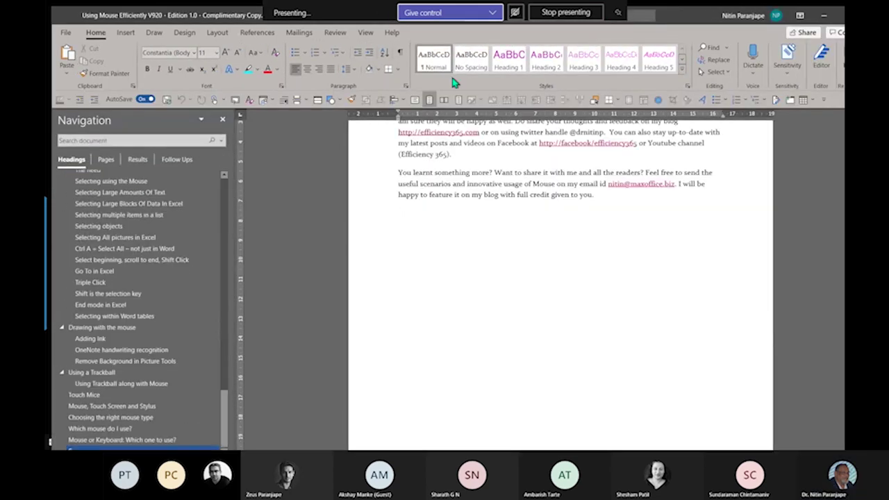
pyautogui.scroll(-2, 586, 258)
pyautogui.scroll(6, 596, 254)
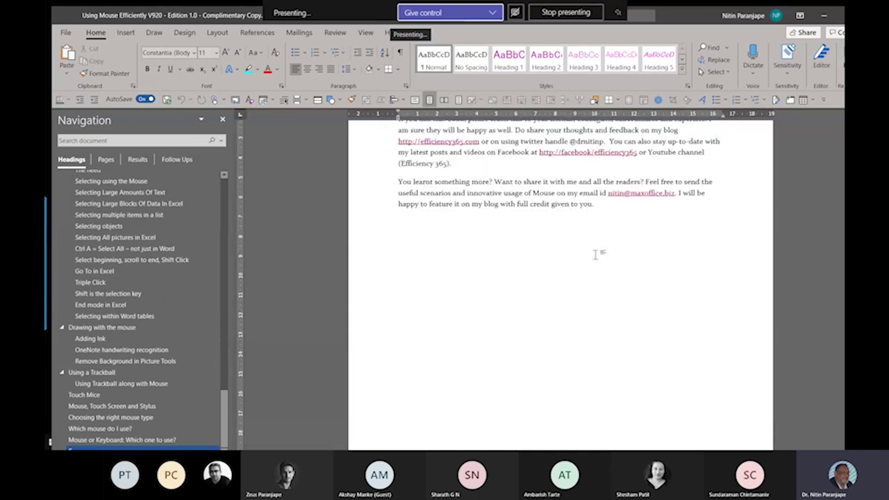
pyautogui.scroll(1, 598, 253)
pyautogui.click(514, 264)
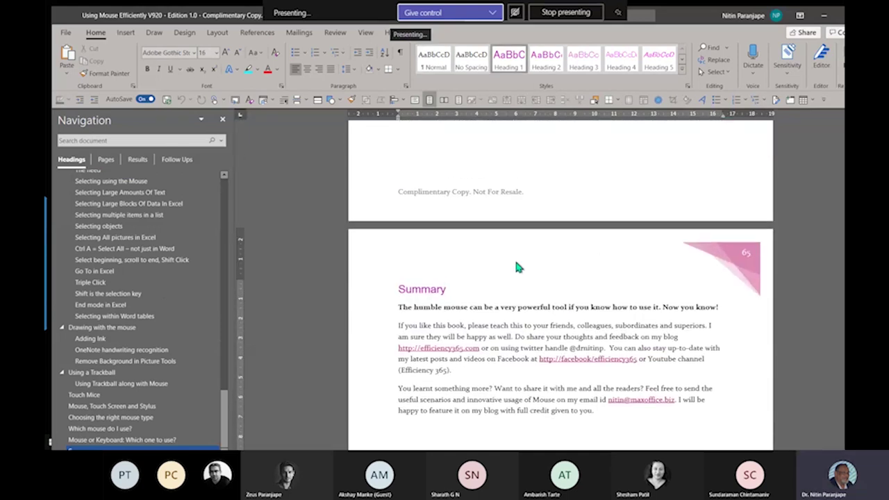
# Examine the e-book's opening pages from the cover and title page through the table of contents to the Introduction.
pyautogui.hotkey('ctrl', 'Home')
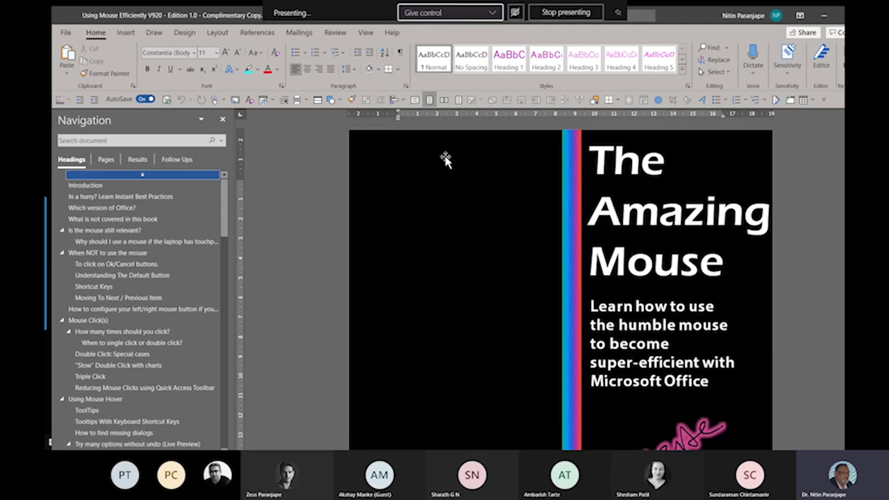
pyautogui.scroll(-1, 448, 159)
pyautogui.scroll(-10, 451, 159)
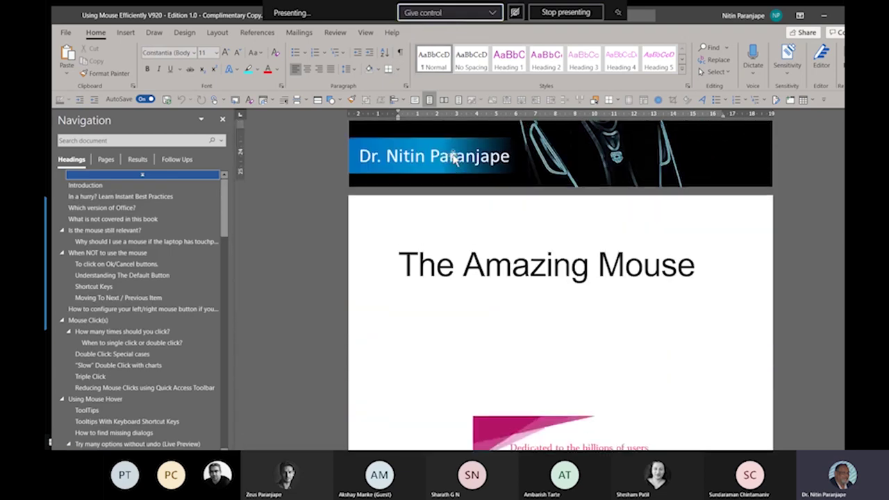
pyautogui.scroll(-10, 453, 154)
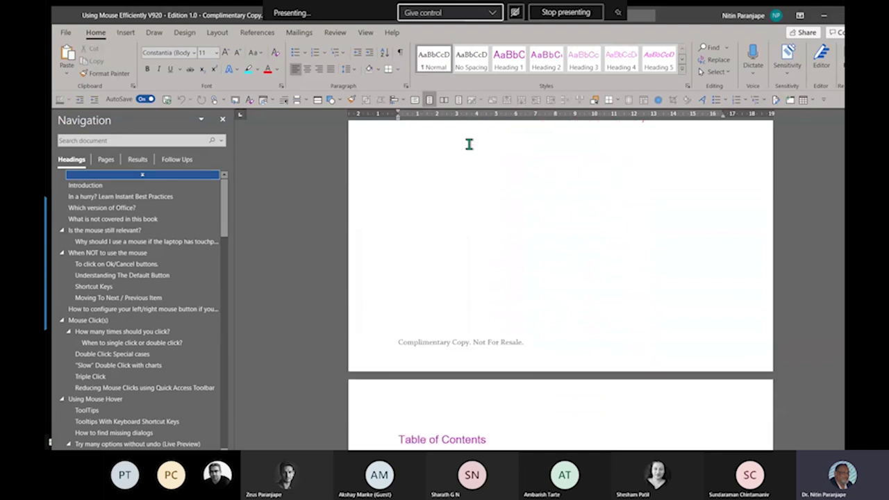
pyautogui.scroll(-10, 470, 146)
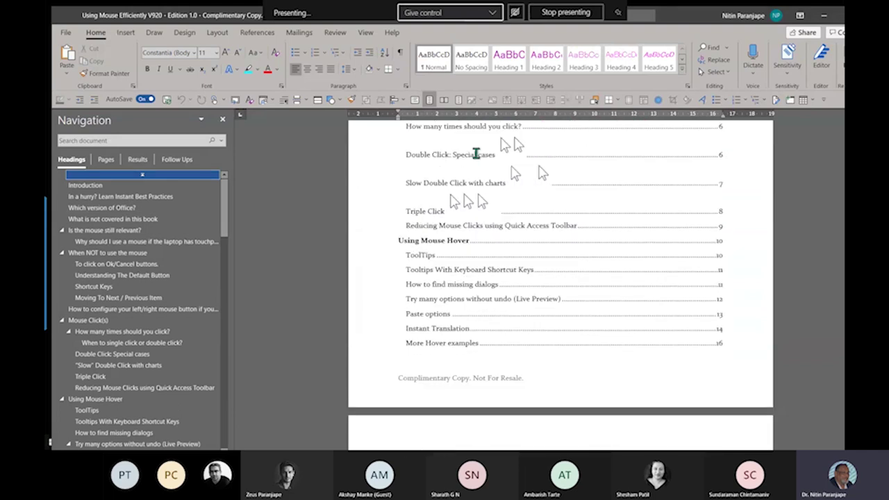
pyautogui.scroll(-10, 478, 155)
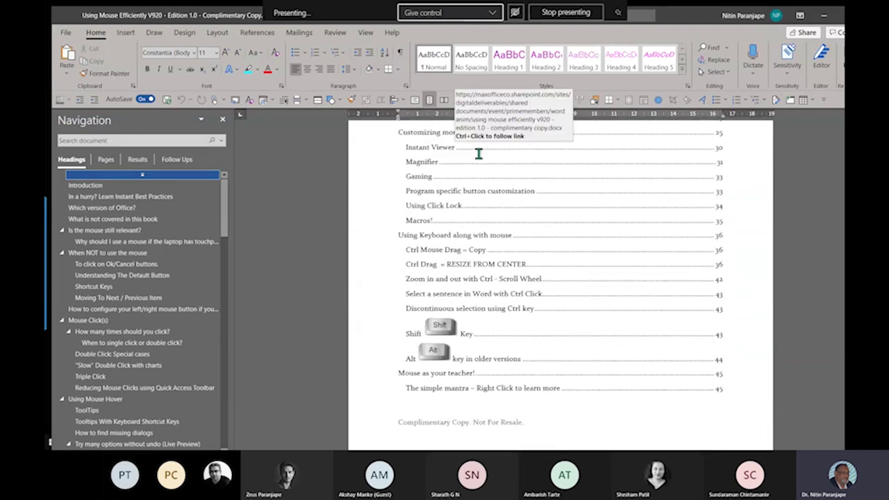
pyautogui.scroll(-2, 502, 255)
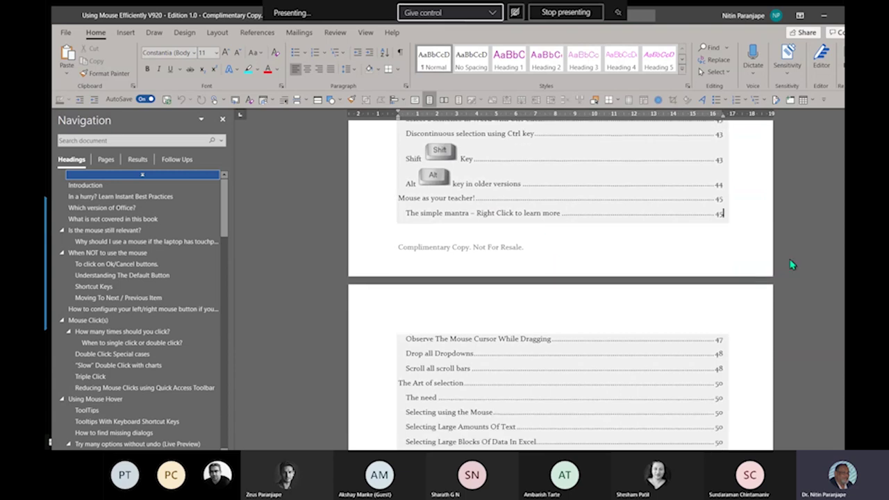
pyautogui.scroll(-10, 564, 307)
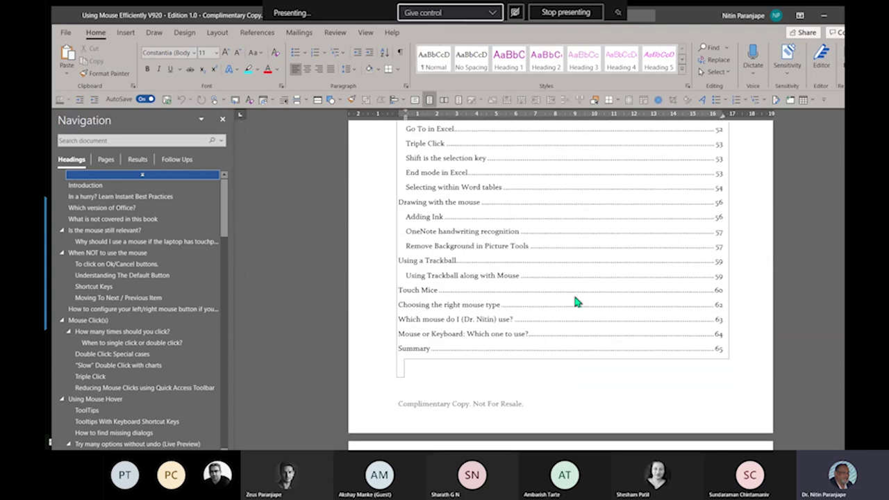
pyautogui.scroll(-2, 580, 292)
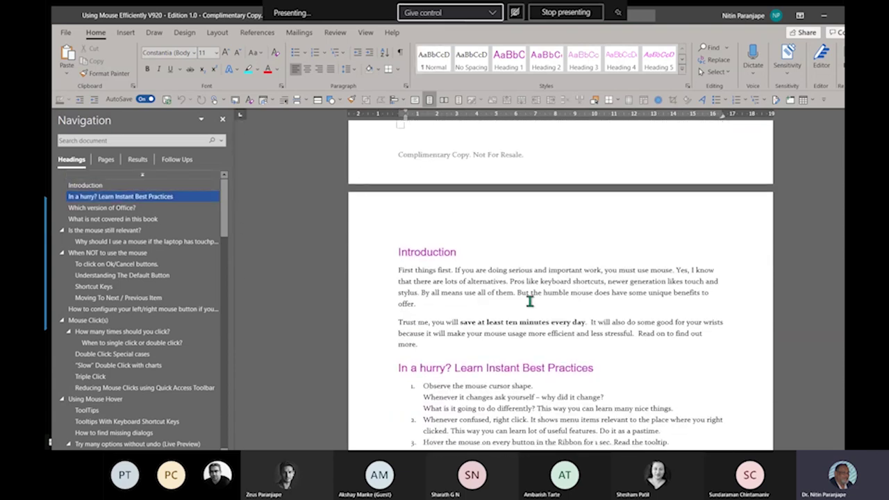
# Restore the document window and check the page numbering from the Introduction to What is not covered in this book.
pyautogui.doubleClick(186, 17)
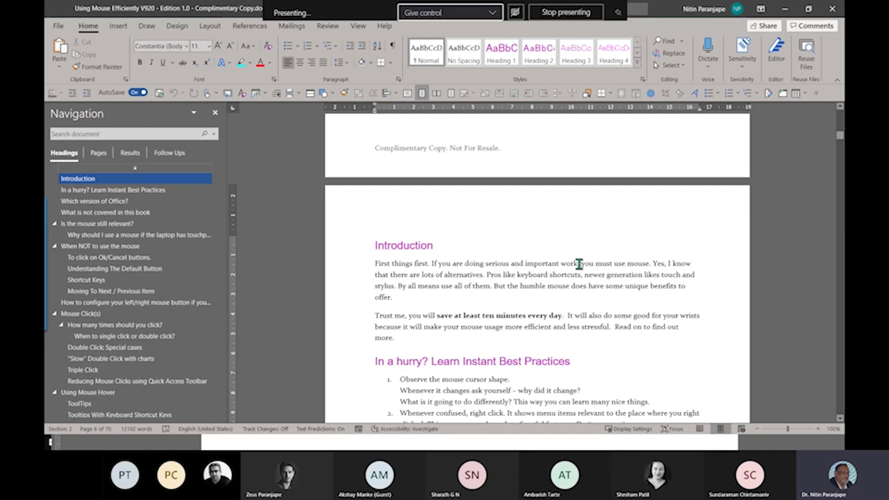
pyautogui.scroll(-1, 528, 258)
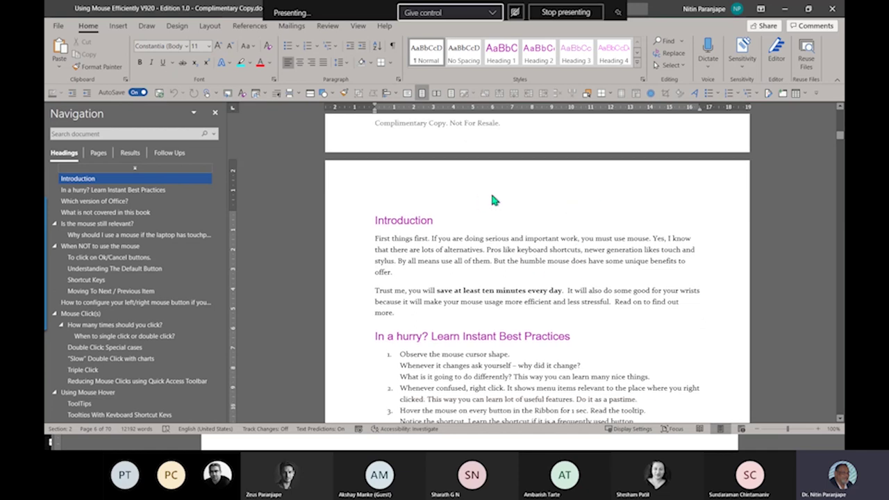
pyautogui.scroll(-18, 493, 204)
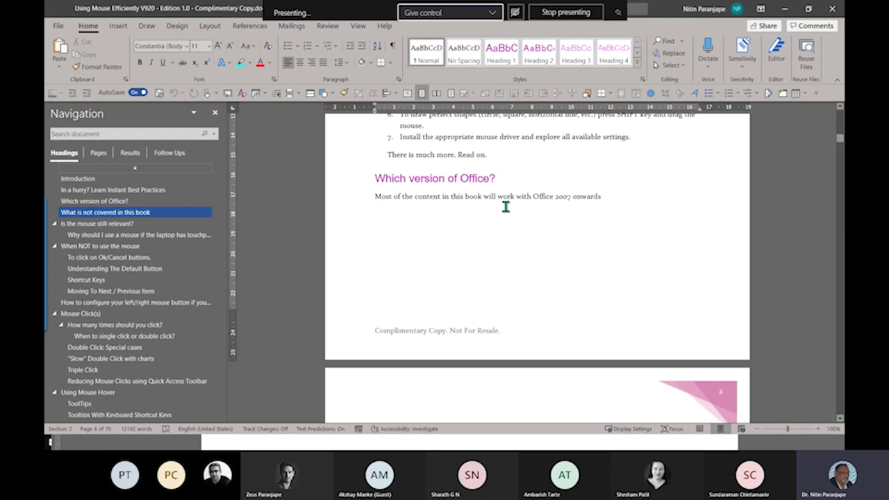
pyautogui.scroll(-4, 514, 214)
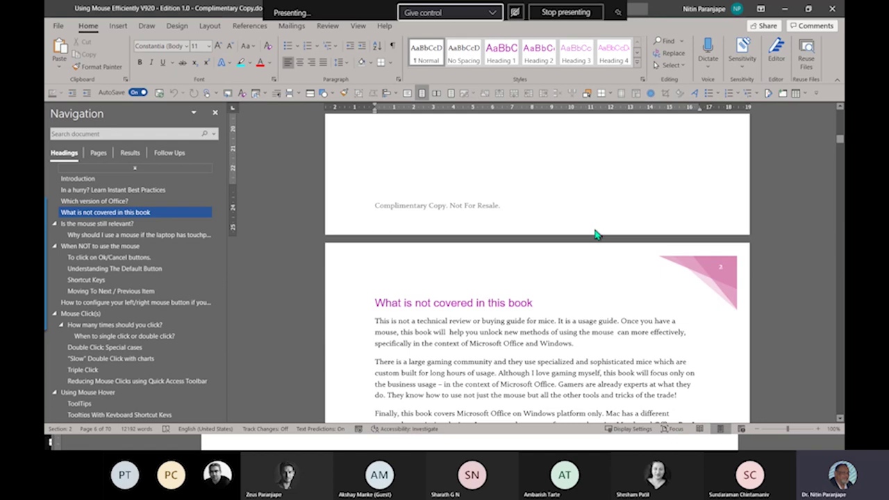
# Create a new blank document and review which items, such as Section, are enabled for its status bar.
pyautogui.hotkey('ctrl', 'n')
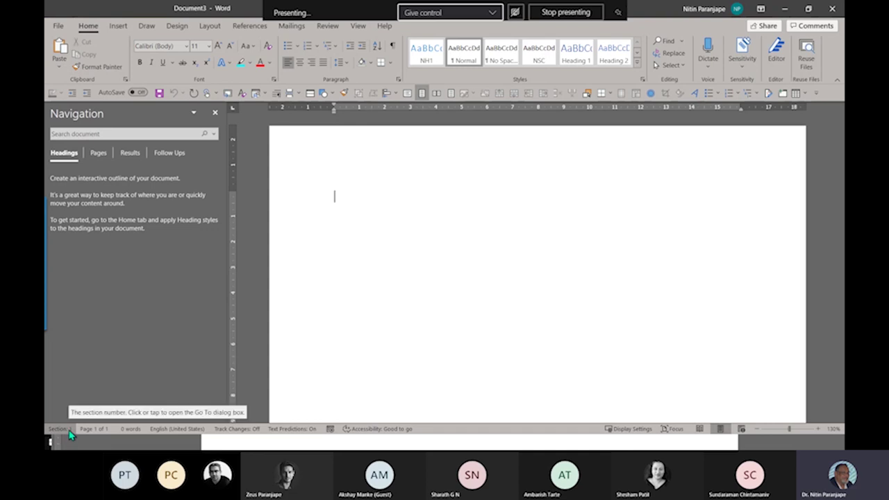
pyautogui.moveTo(70, 434)
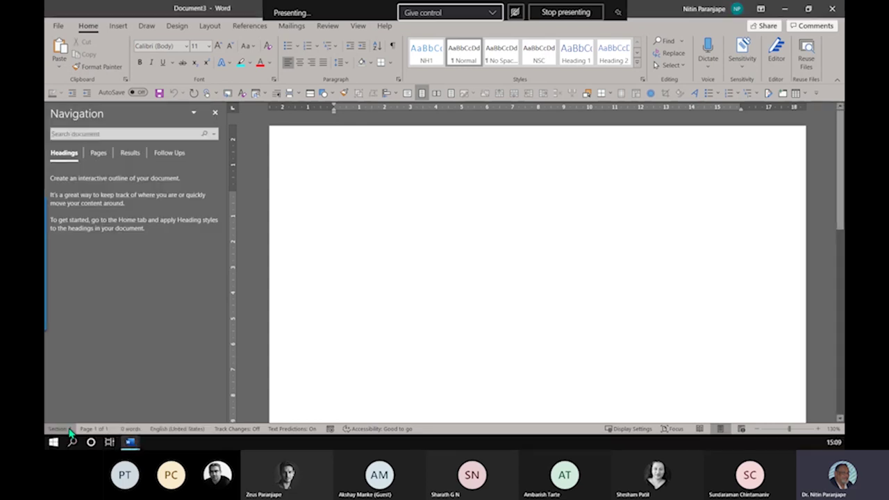
pyautogui.rightClick(123, 429)
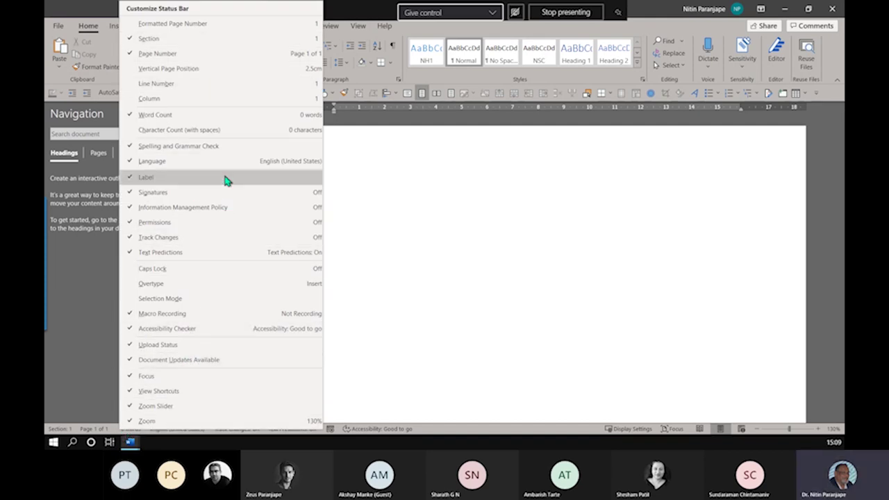
pyautogui.click(451, 191)
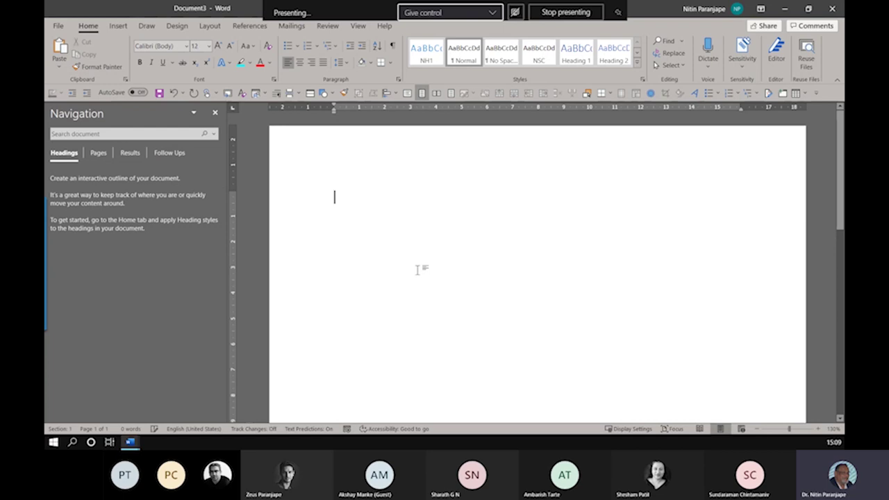
# Increase the font size to 80 and enter "Cover page" on the first page.
pyautogui.hotkey('ctrl', 'shift', '.')
pyautogui.hotkey('ctrl', 'shift', '.')
pyautogui.hotkey('ctrl', 'shift', '.')
pyautogui.hotkey('ctrl', 'shift', '.')
pyautogui.hotkey('ctrl', 'shift', '.')
pyautogui.hotkey('ctrl', 'shift', '.')
pyautogui.hotkey('ctrl', 'shift', '.')
pyautogui.hotkey('ctrl', 'shift', '.')
pyautogui.hotkey('ctrl', 'shift', '.')
pyautogui.write('Con')
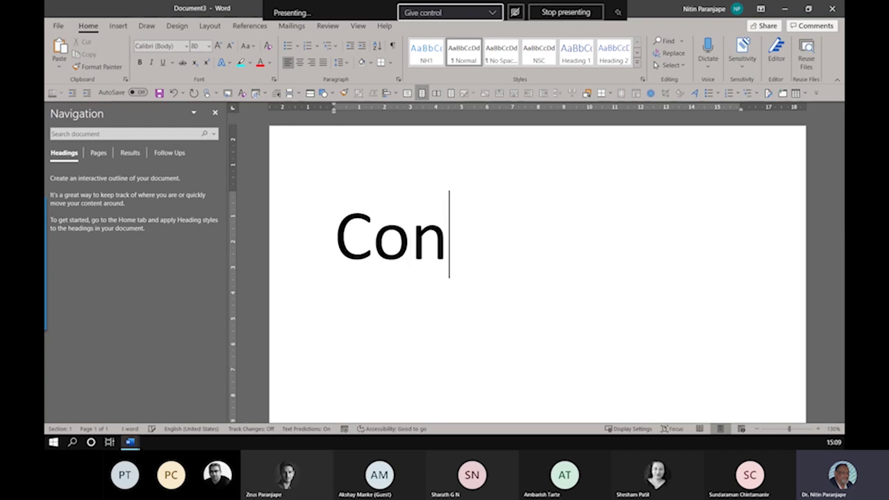
pyautogui.press('BackSpace')
pyautogui.write('ver page')
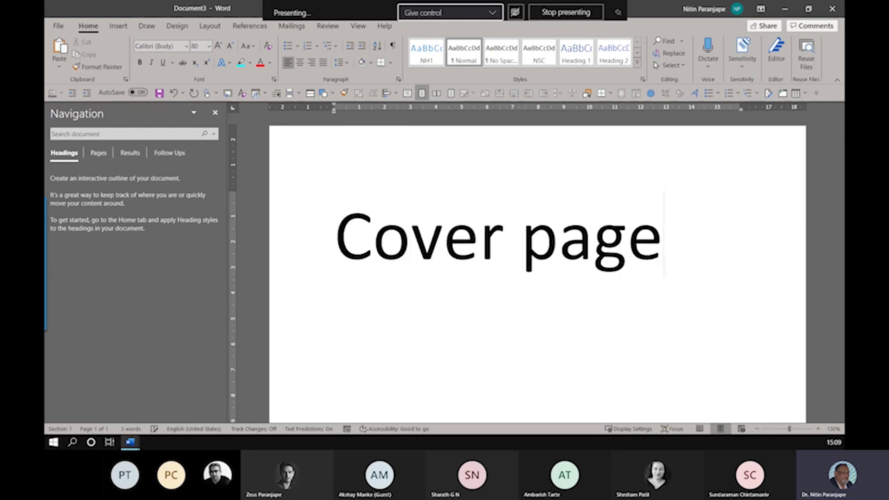
# Add two more pages with page breaks, entering "TOC" on the second and "Real doc" on the third.
pyautogui.hotkey('ctrl', 'Return')
pyautogui.write('TOC')
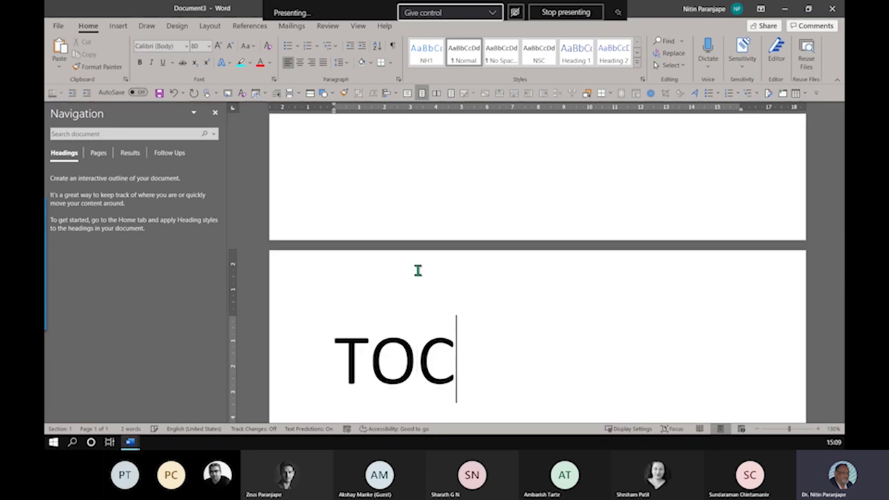
pyautogui.hotkey('ctrl', 'Return')
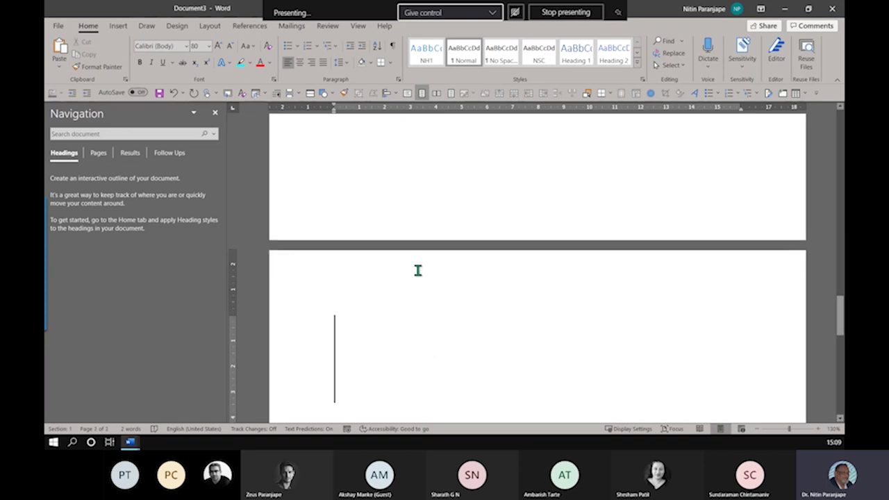
pyautogui.write('Real doc')
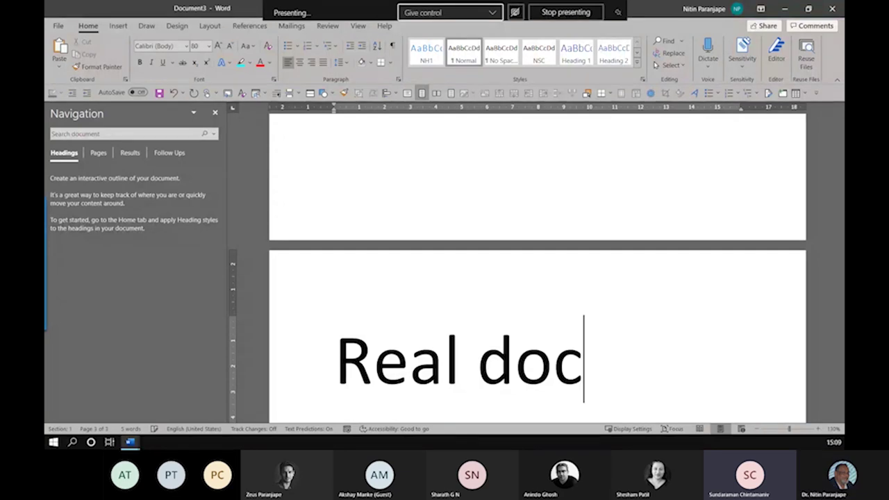
# Try a Plain Number 2 page number in the header from the Real doc page, check the cover page and undo it.
pyautogui.click(567, 14)
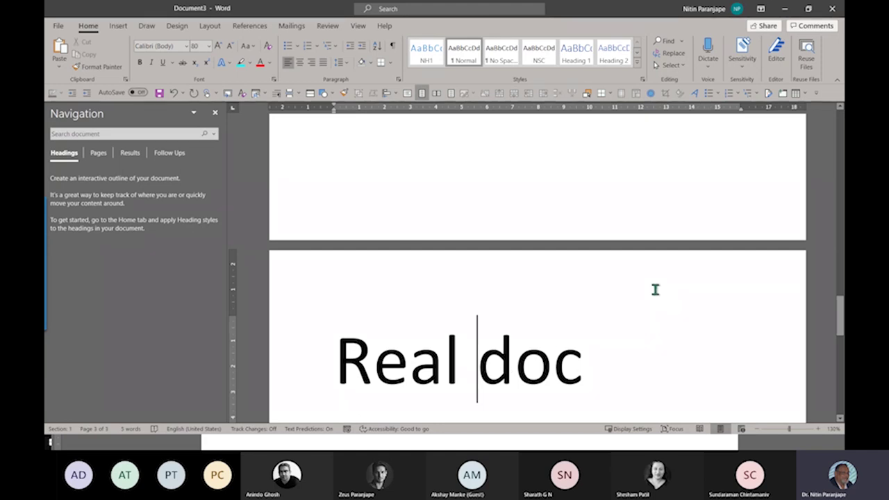
pyautogui.scroll(5, 456, 184)
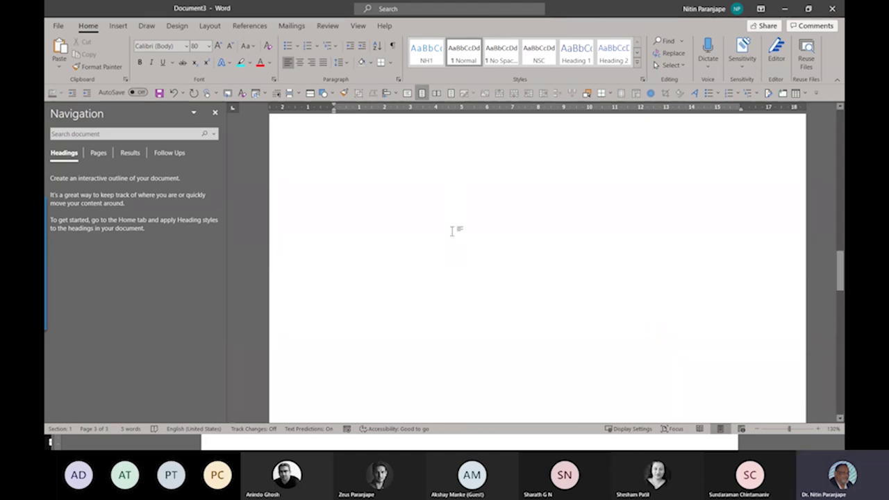
pyautogui.scroll(-5, 455, 230)
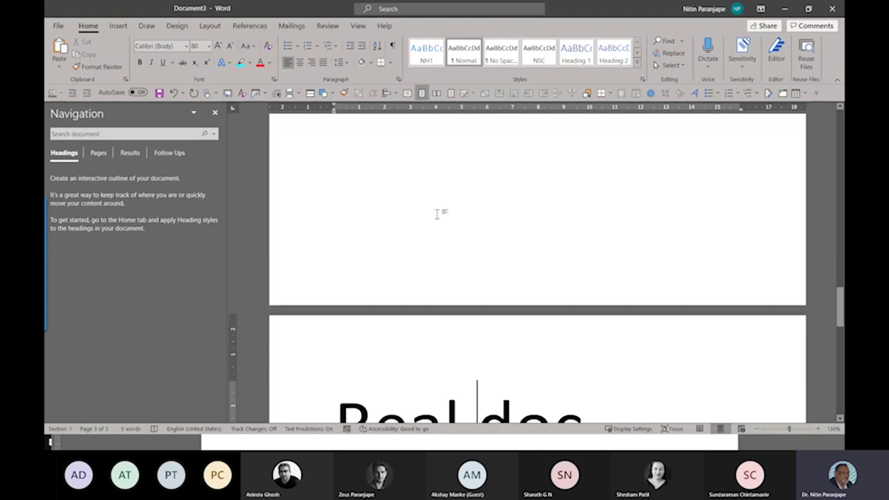
pyautogui.doubleClick(400, 345)
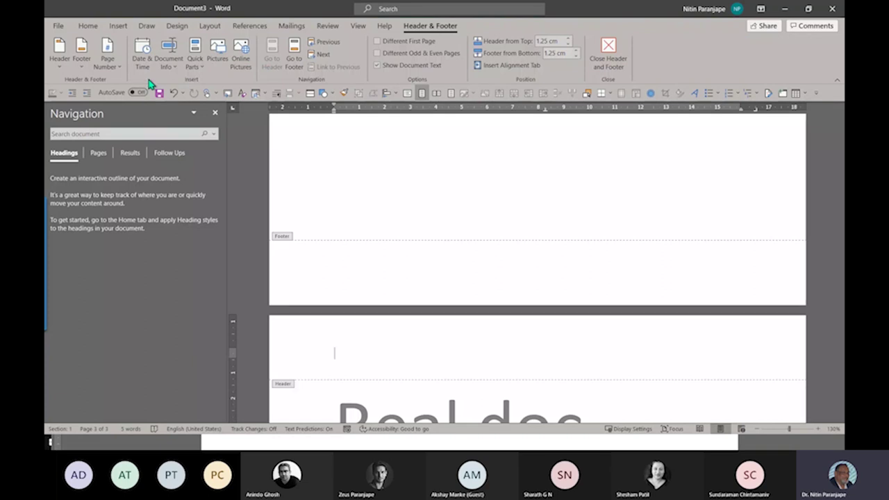
pyautogui.click(113, 67)
pyautogui.moveTo(132, 82)
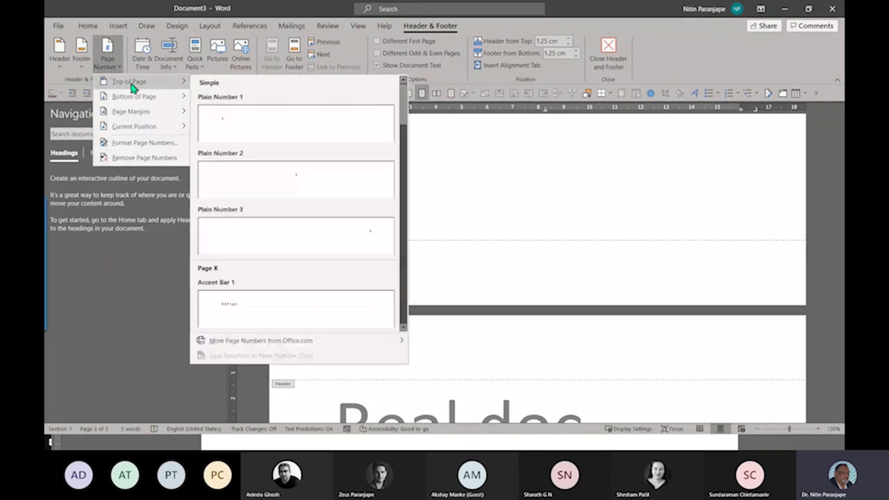
pyautogui.click(286, 173)
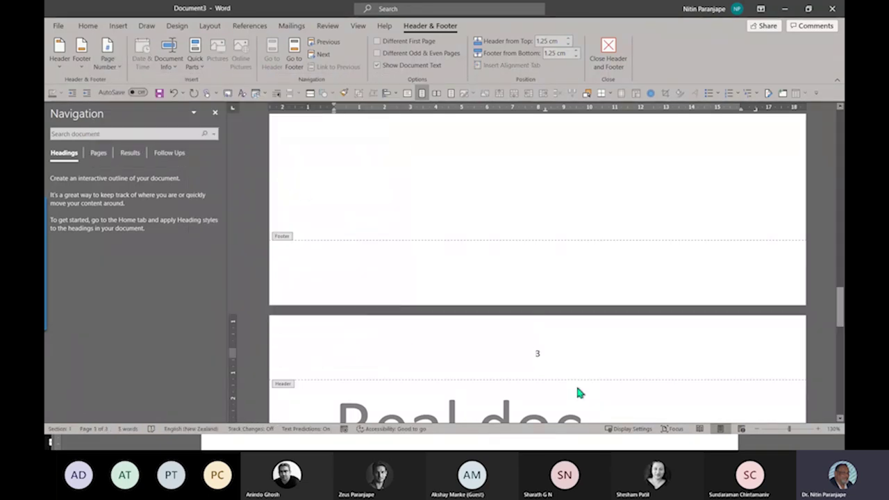
pyautogui.scroll(-5, 547, 342)
pyautogui.scroll(1, 546, 337)
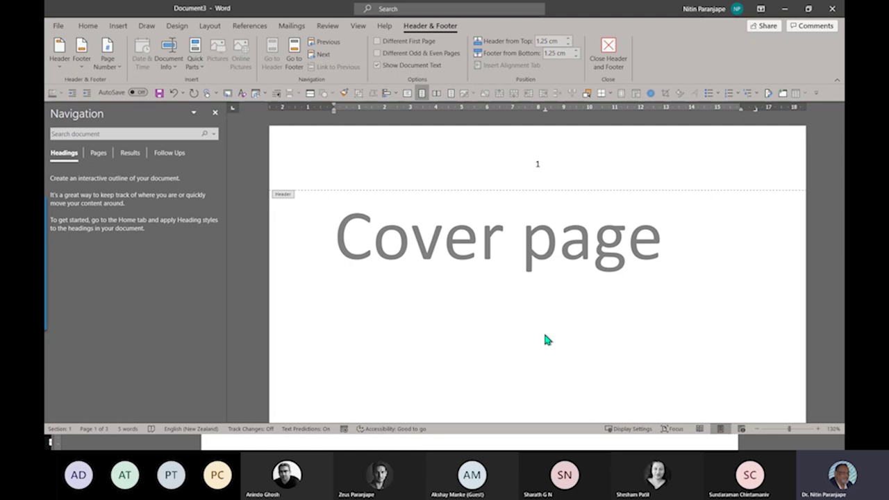
pyautogui.hotkey('ctrl', 'z')
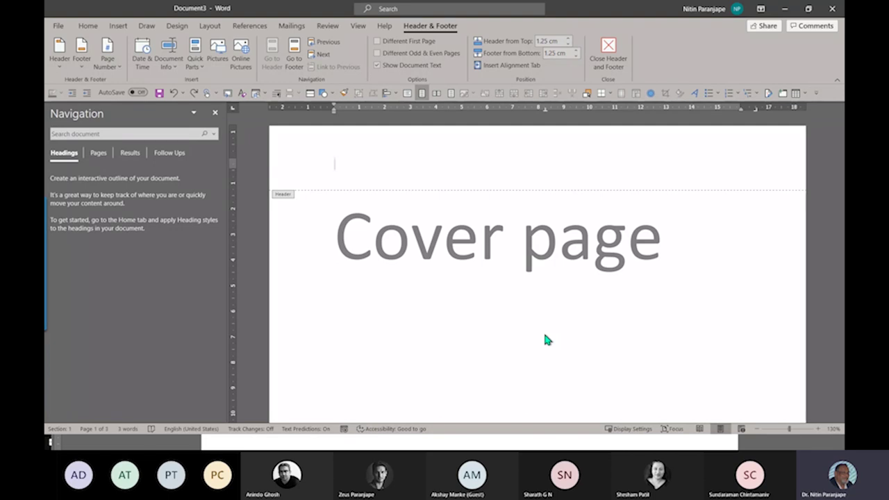
# Close the header and remove the blank third page, leaving an empty line below "TOC" on the second page.
pyautogui.doubleClick(545, 340)
pyautogui.scroll(-5, 547, 338)
pyautogui.scroll(-10, 547, 338)
pyautogui.scroll(-10, 547, 337)
pyautogui.scroll(-10, 547, 337)
pyautogui.scroll(-5, 547, 337)
pyautogui.click(419, 357)
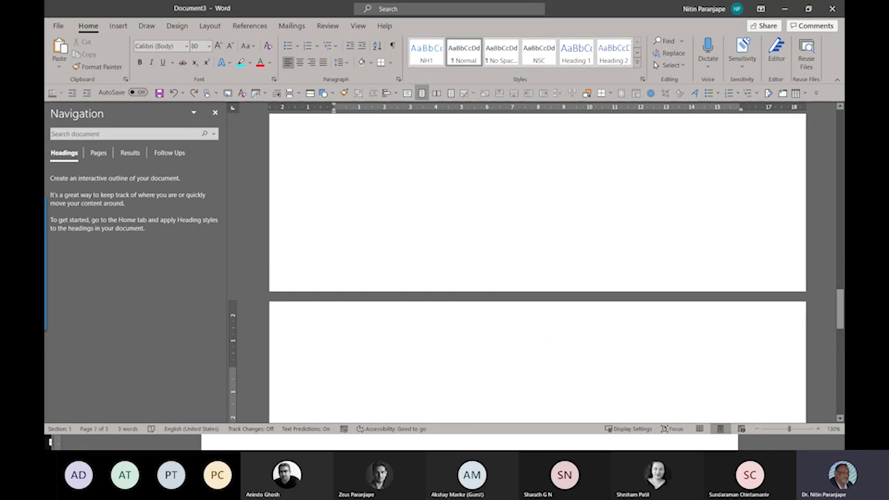
pyautogui.scroll(-4, 538, 264)
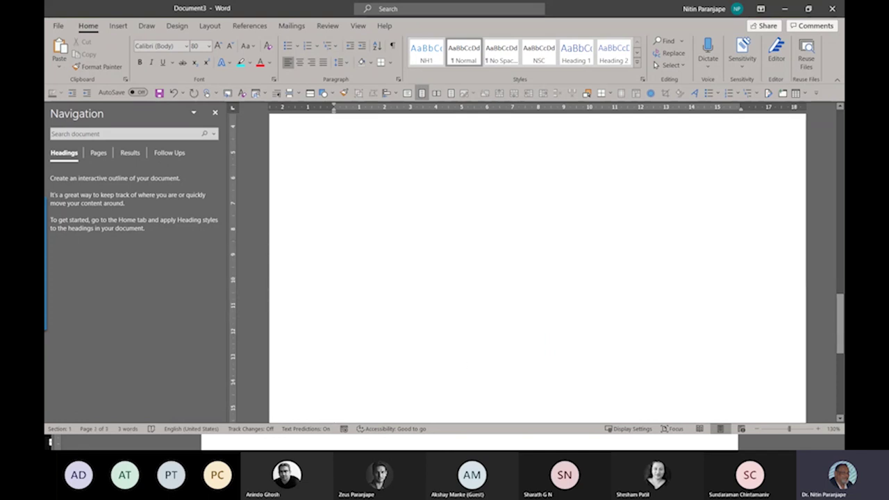
pyautogui.write('TOC')
pyautogui.press('Return')
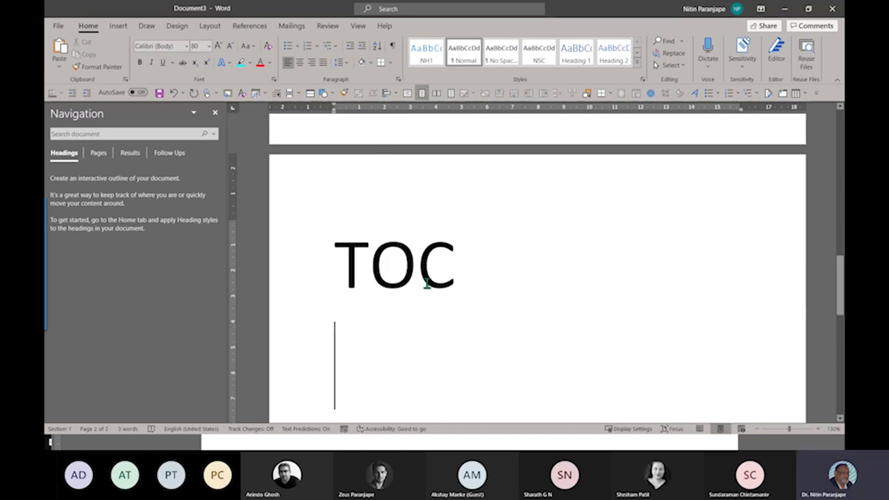
pyautogui.scroll(-1, 426, 290)
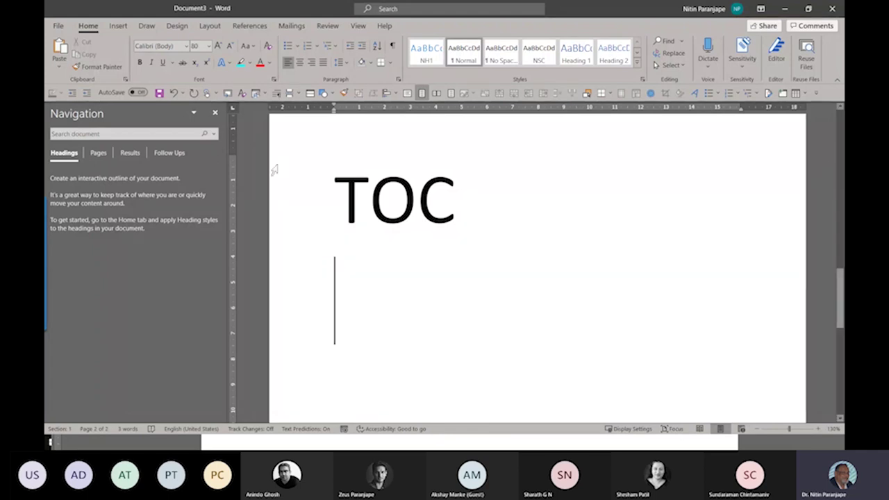
# Insert a Next Page section break below "TOC" and enter "Real page 1" on the new page.
pyautogui.click(210, 28)
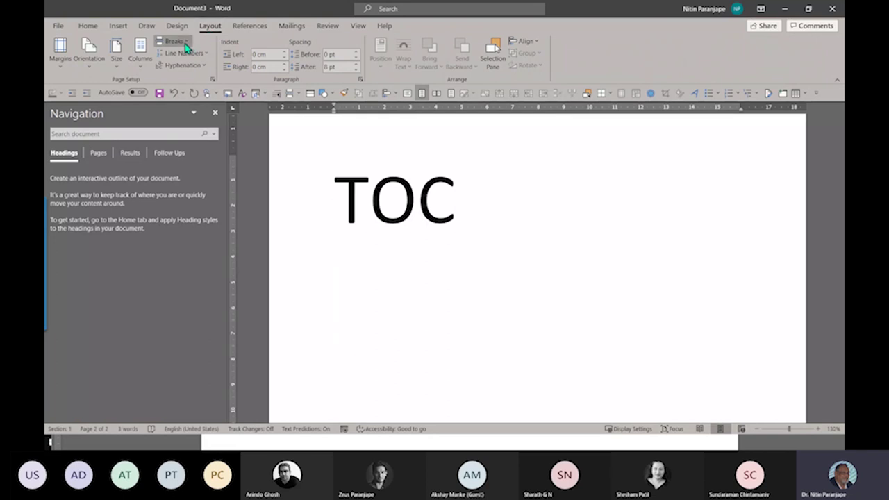
pyautogui.click(185, 44)
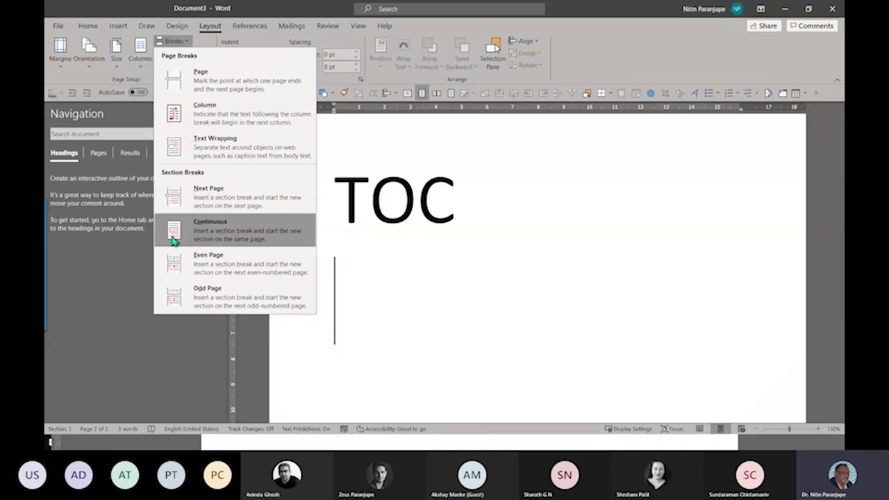
pyautogui.click(206, 201)
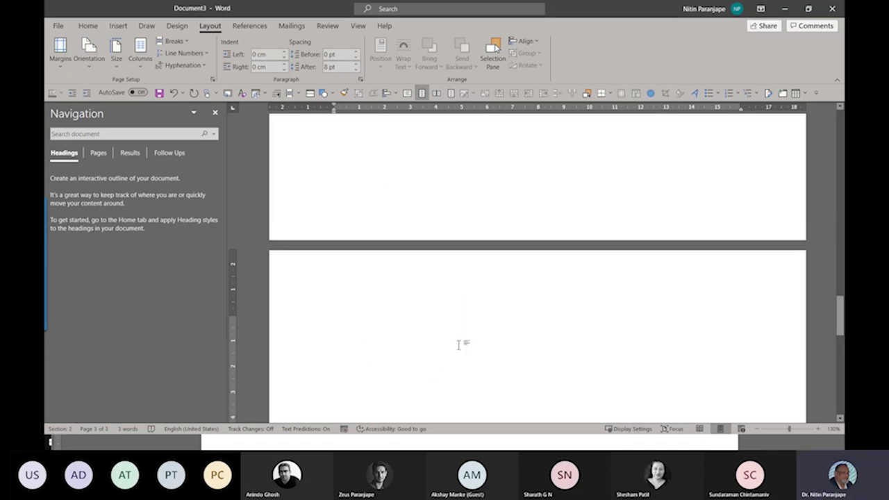
pyautogui.write('Real ')
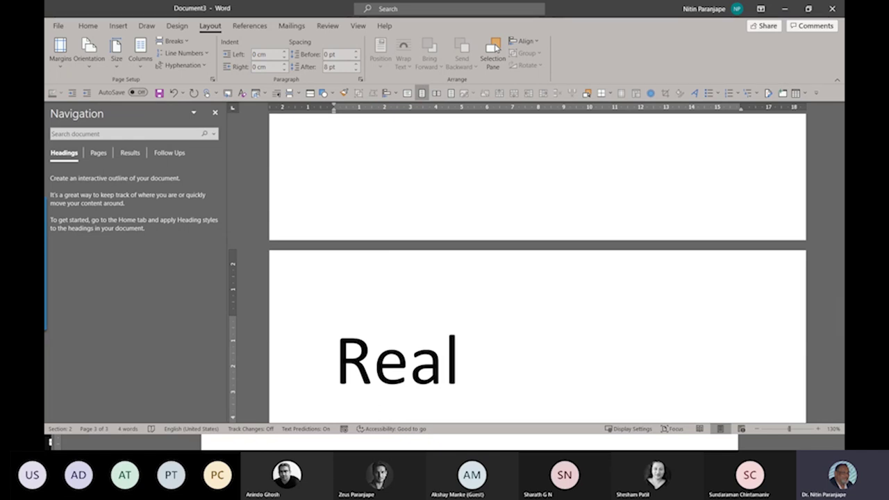
pyautogui.write('pag')
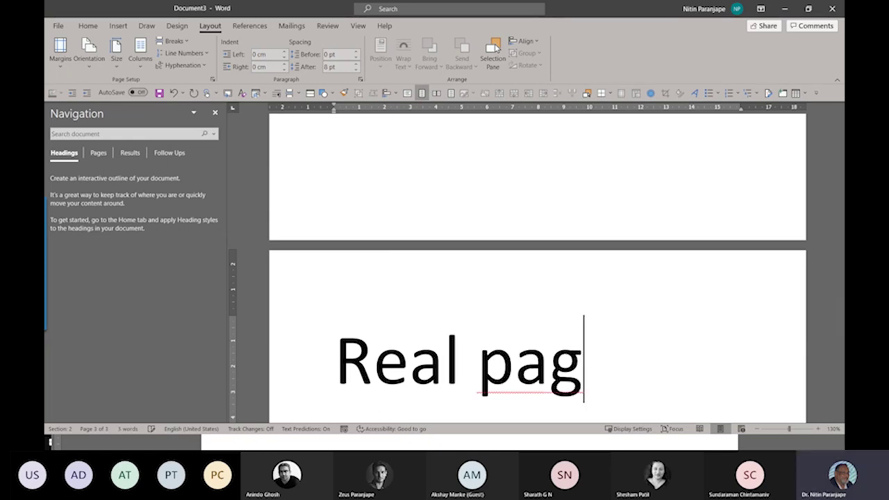
pyautogui.write('e 1')
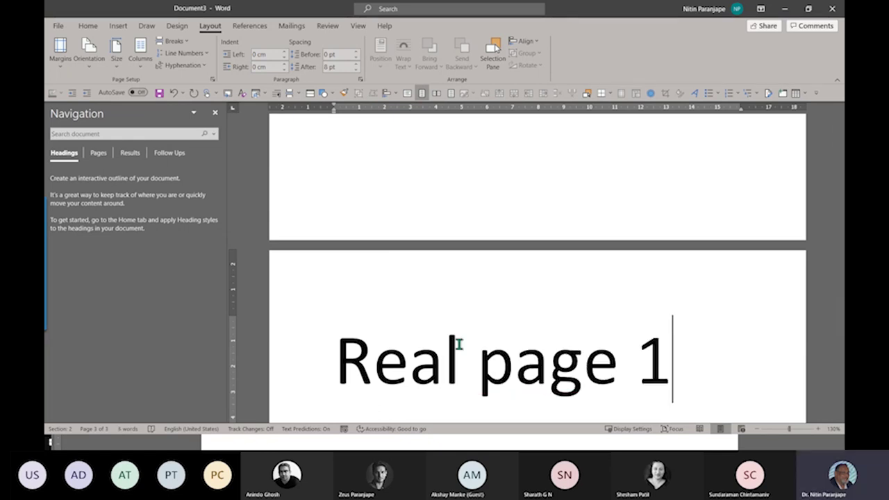
# Open the Real page 1 header and examine its footer, the previous section's header and how the two sections are linked.
pyautogui.click(442, 276)
pyautogui.doubleClick(443, 275)
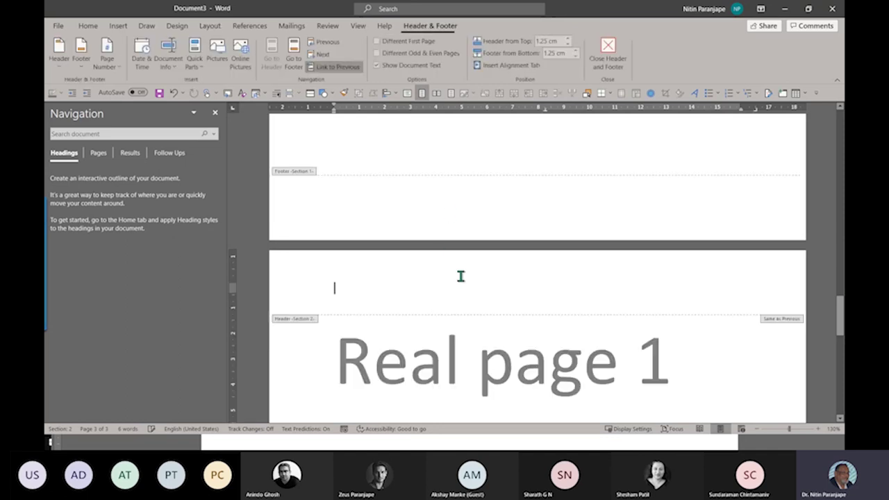
pyautogui.keyDown('ctrl'); pyautogui.scroll(1, 293, 330); pyautogui.keyUp('ctrl')
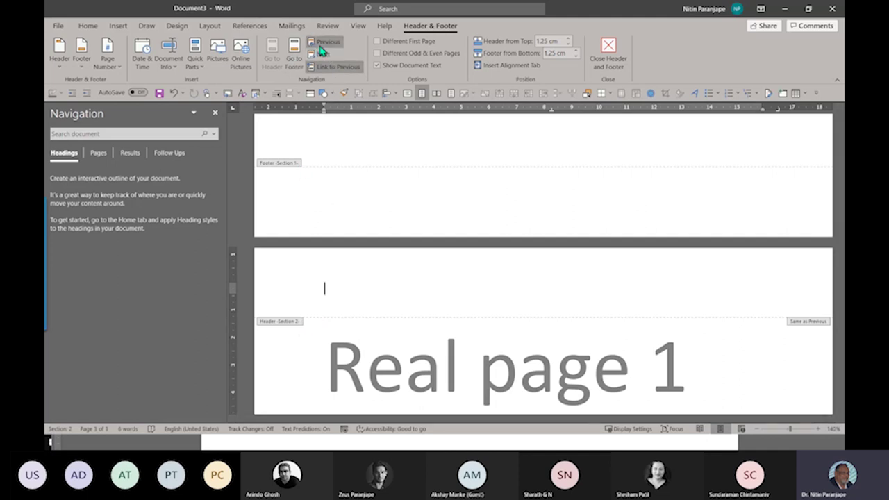
pyautogui.click(297, 59)
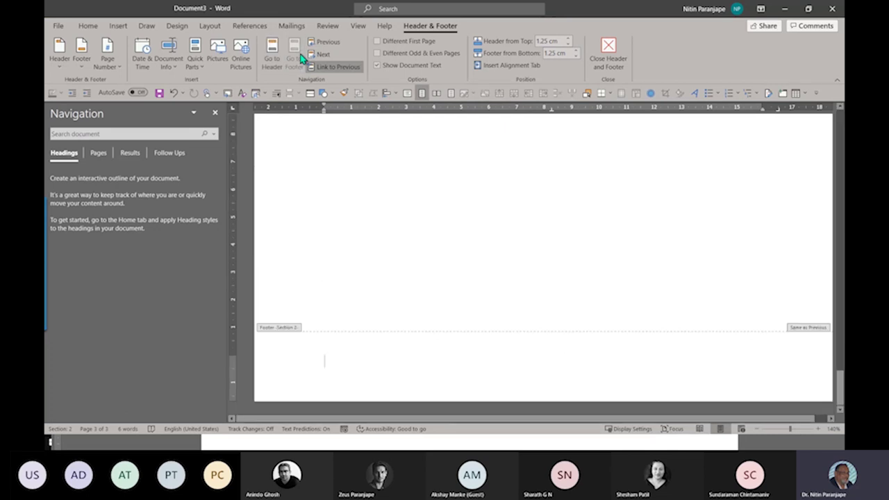
pyautogui.click(274, 62)
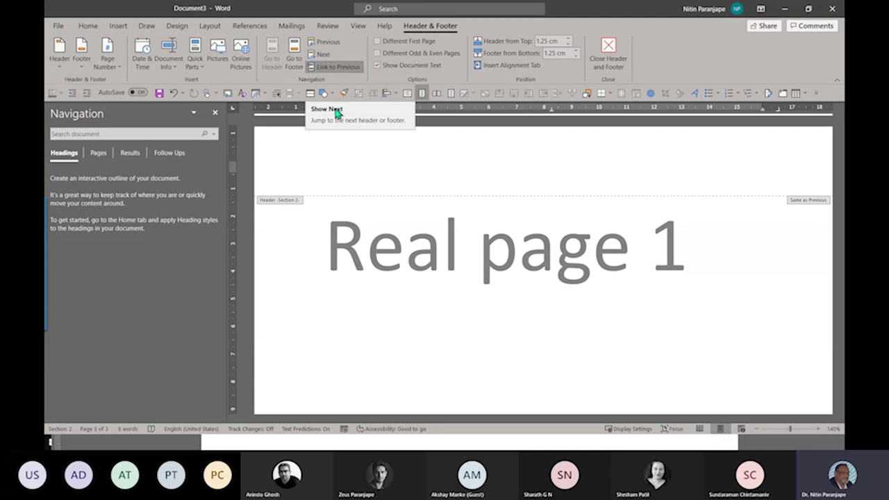
pyautogui.click(321, 42)
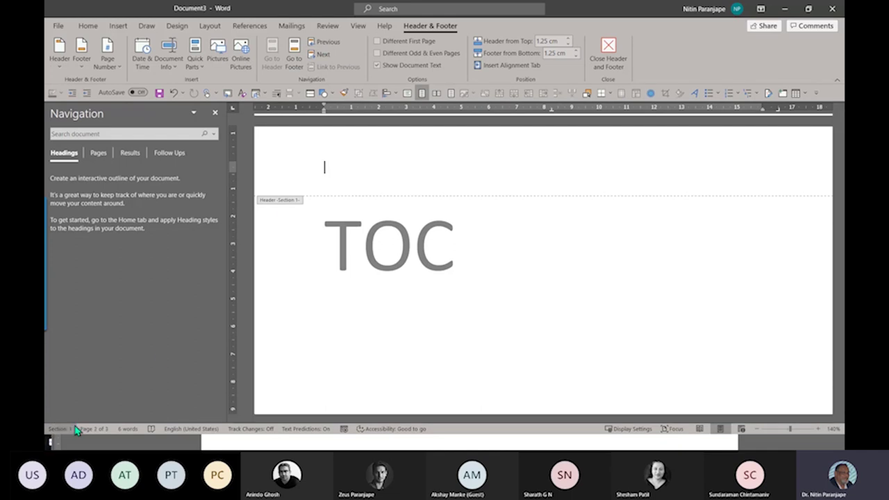
pyautogui.scroll(-10, 421, 244)
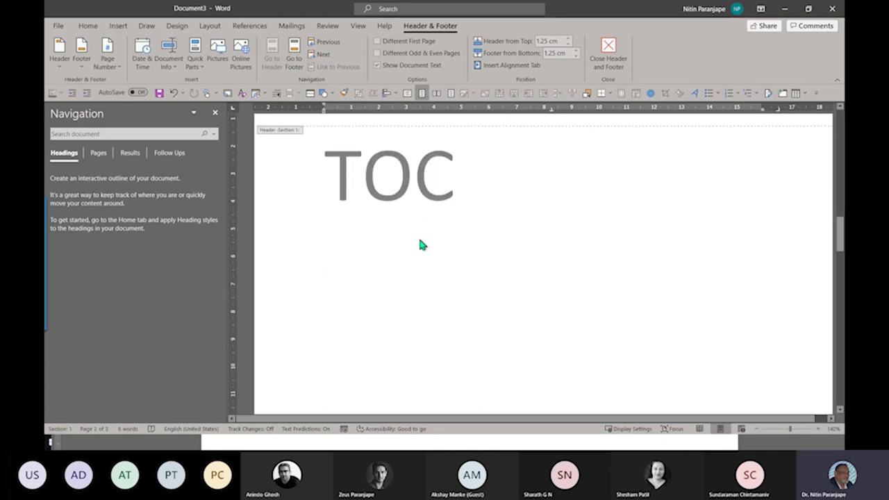
pyautogui.scroll(-5, 420, 243)
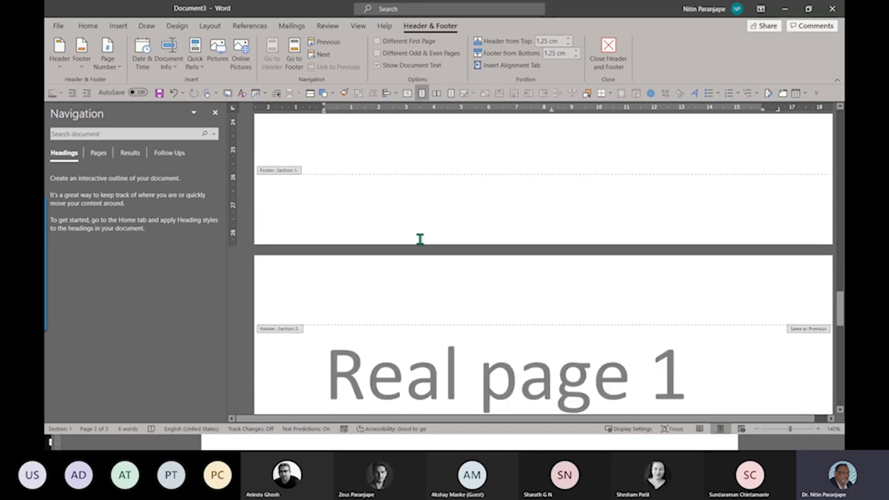
pyautogui.click(321, 54)
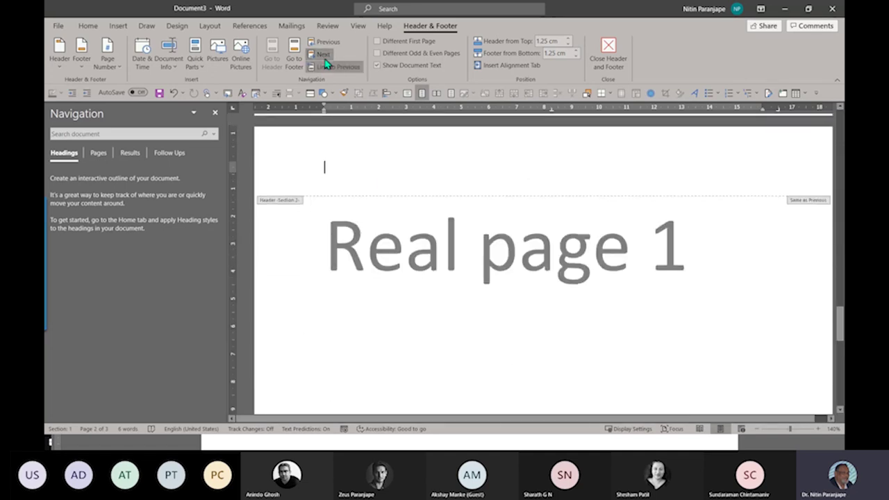
# Try a Plain Number 2 page number in the linked Real page 1 header, check the earlier pages and delete it.
pyautogui.click(107, 59)
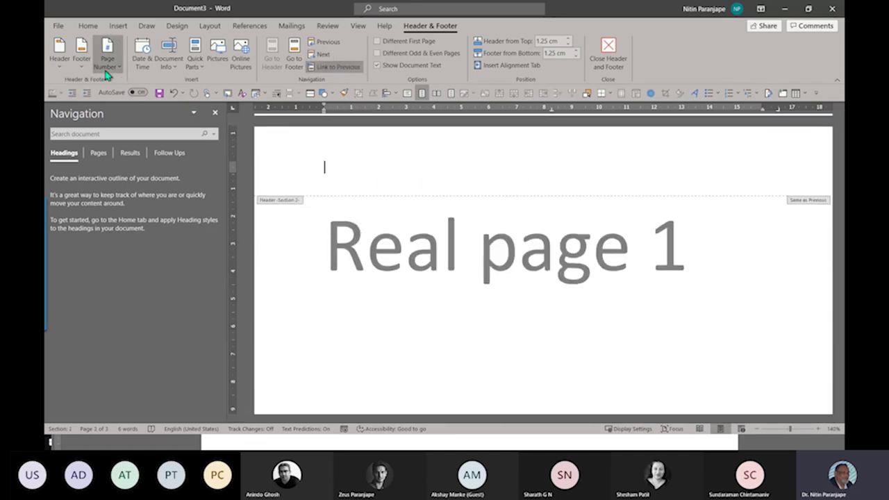
pyautogui.moveTo(145, 82)
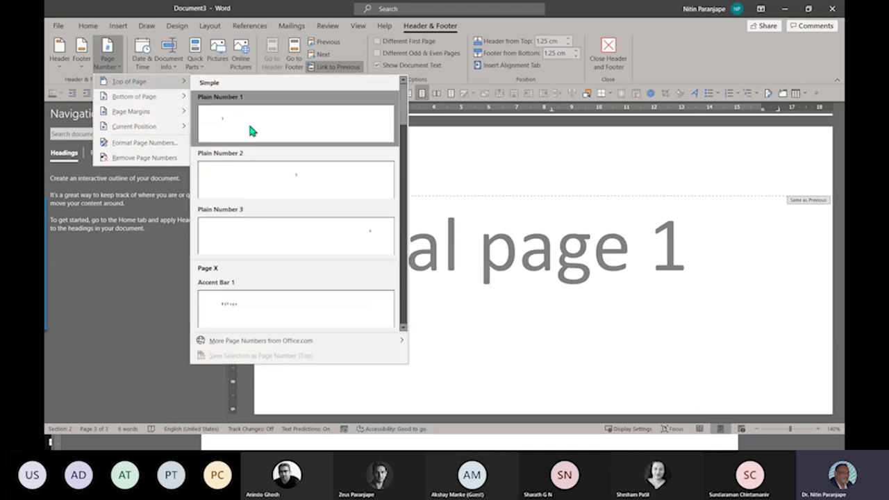
pyautogui.click(365, 189)
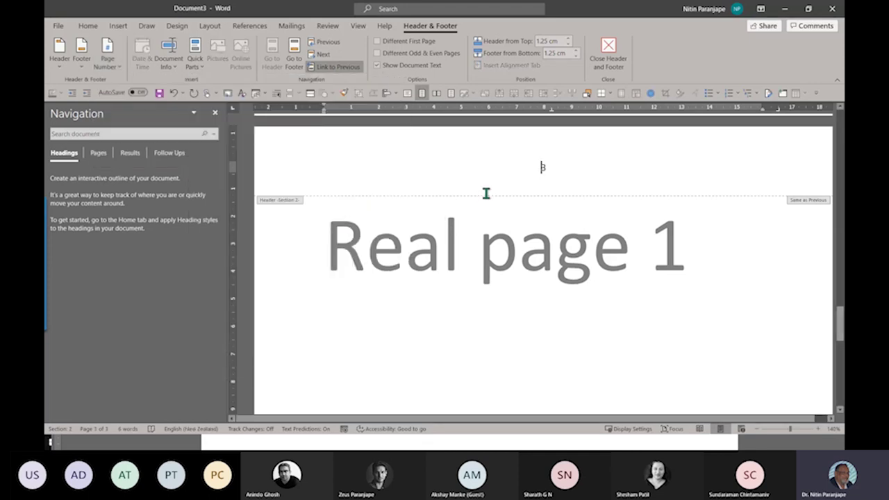
pyautogui.scroll(10, 486, 193)
pyautogui.scroll(3, 486, 197)
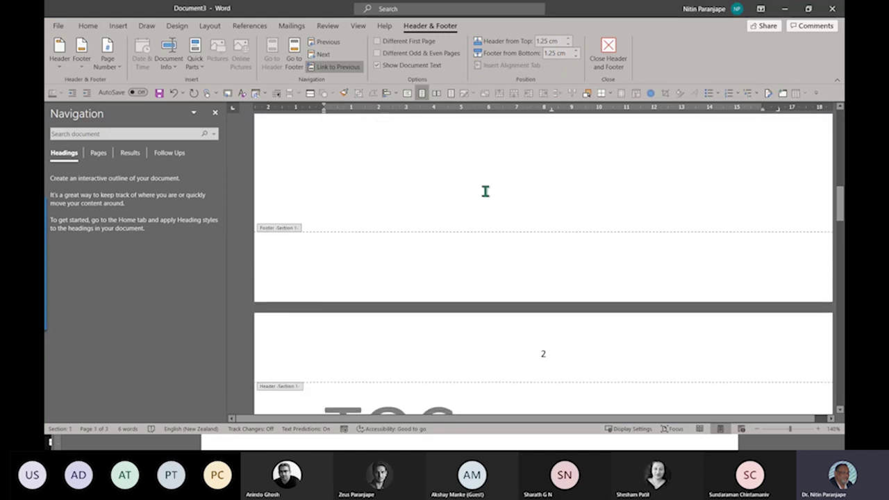
pyautogui.scroll(-10, 486, 197)
pyautogui.scroll(-8, 485, 193)
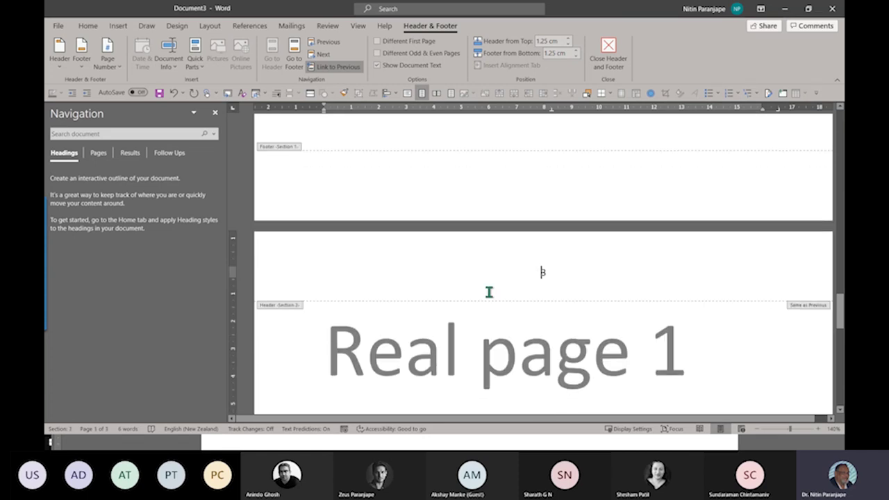
pyautogui.press('Delete')
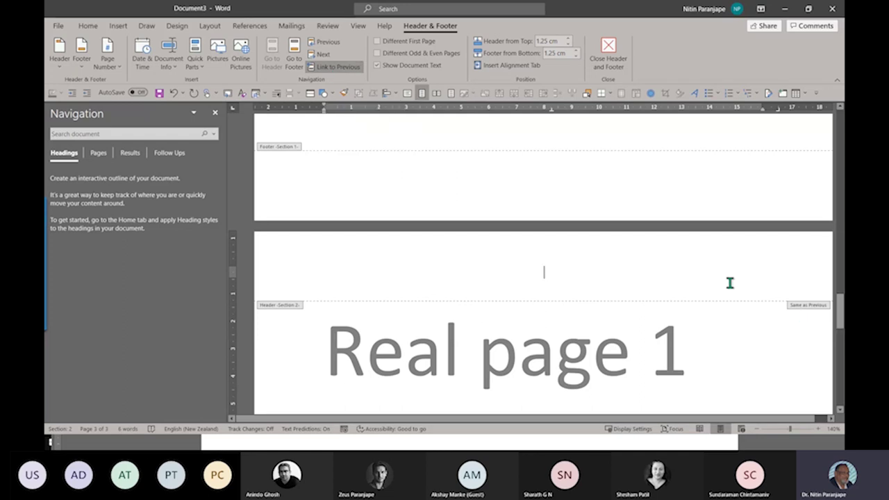
# Unlink the Real page 1 header from the previous section and enter "Page" in it as enlarged text.
pyautogui.click(347, 66)
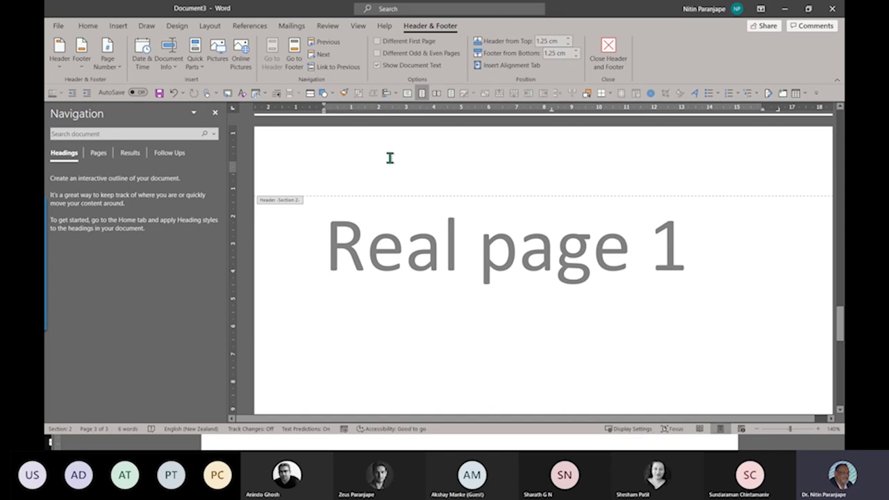
pyautogui.click(108, 61)
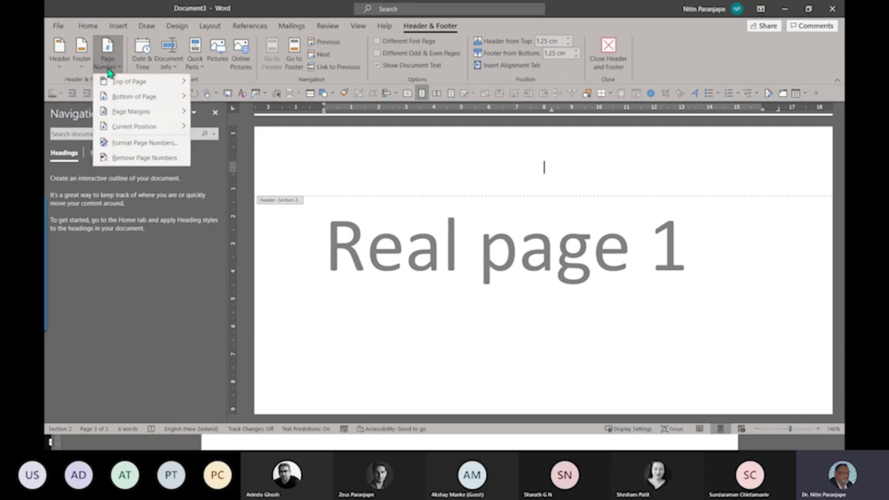
pyautogui.click(518, 177)
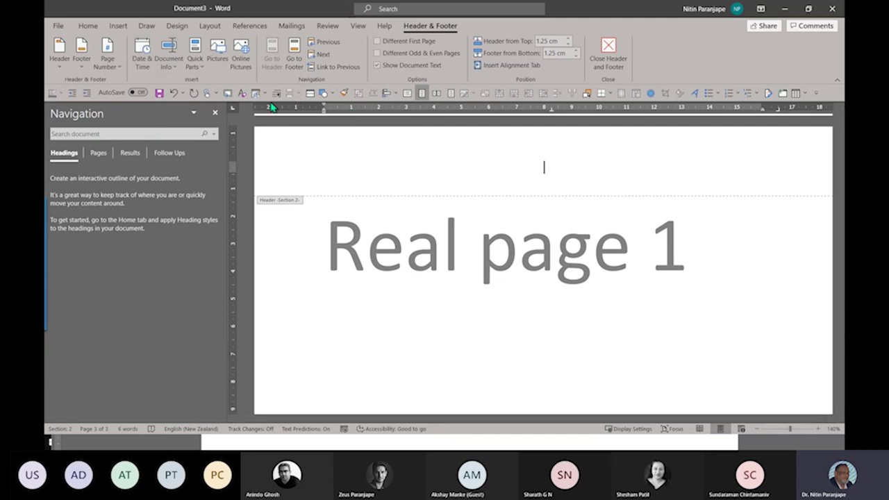
pyautogui.write('Page')
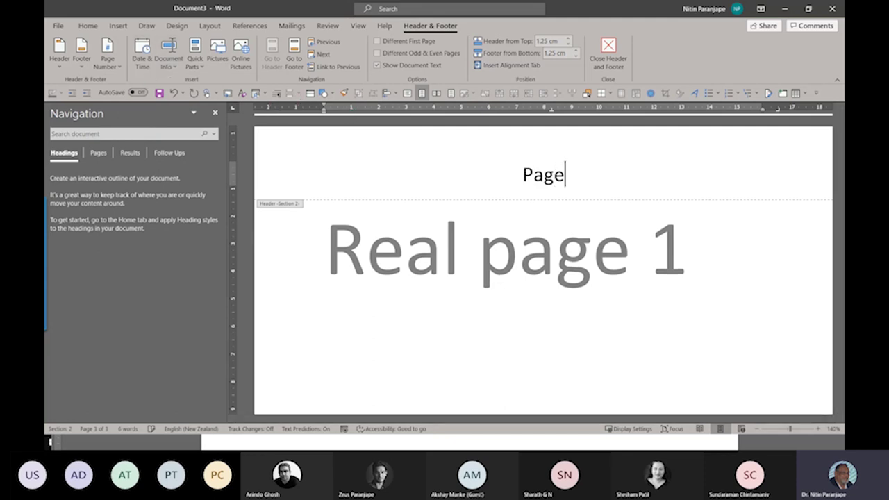
# Try a Plain Number 1 top-of-page number in the Real page 1 header and undo it.
pyautogui.click(111, 64)
pyautogui.moveTo(117, 84)
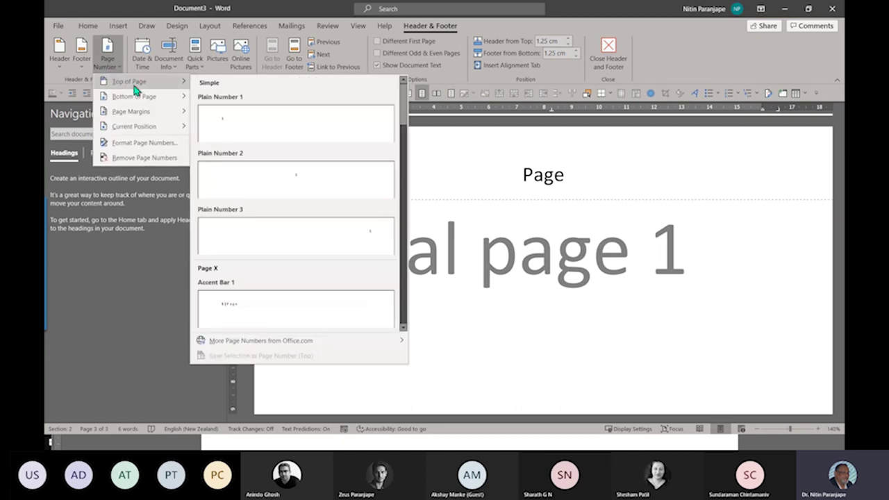
pyautogui.click(229, 113)
pyautogui.hotkey('ctrl', 'z')
pyautogui.hotkey('ctrl', 'z')
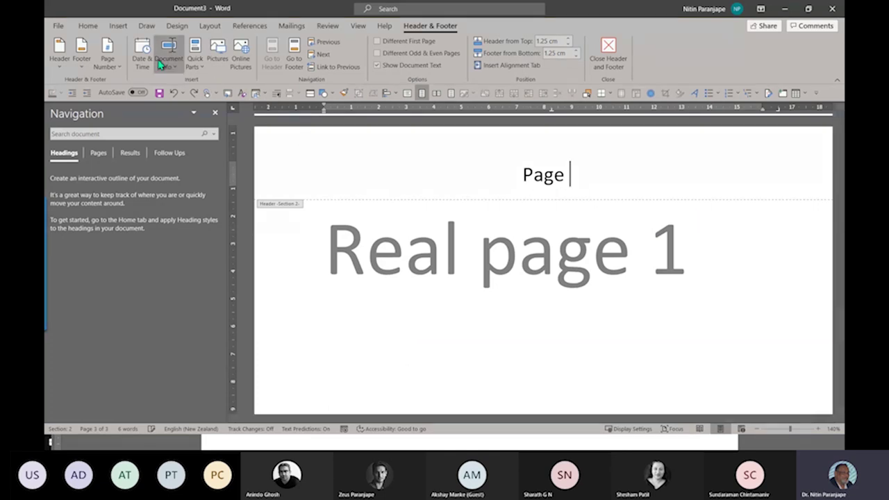
# Insert a Plain Number page number at the current position after "Page" in the header.
pyautogui.click(109, 63)
pyautogui.moveTo(137, 131)
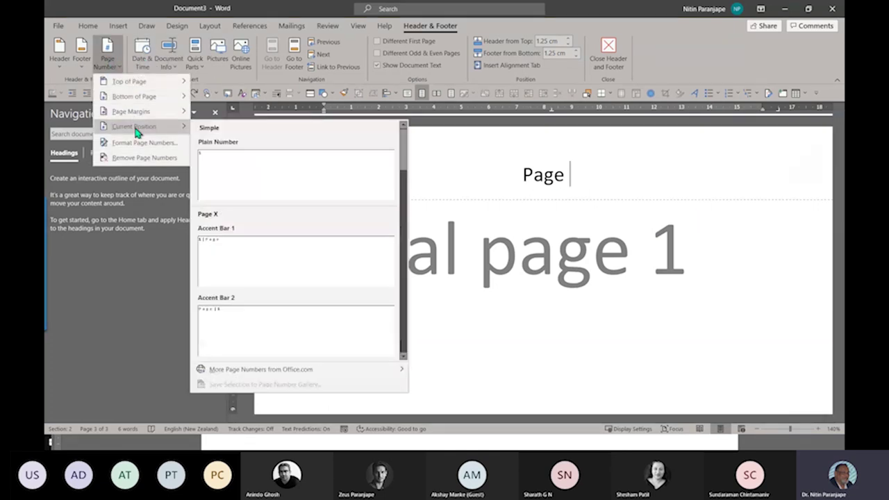
pyautogui.click(251, 176)
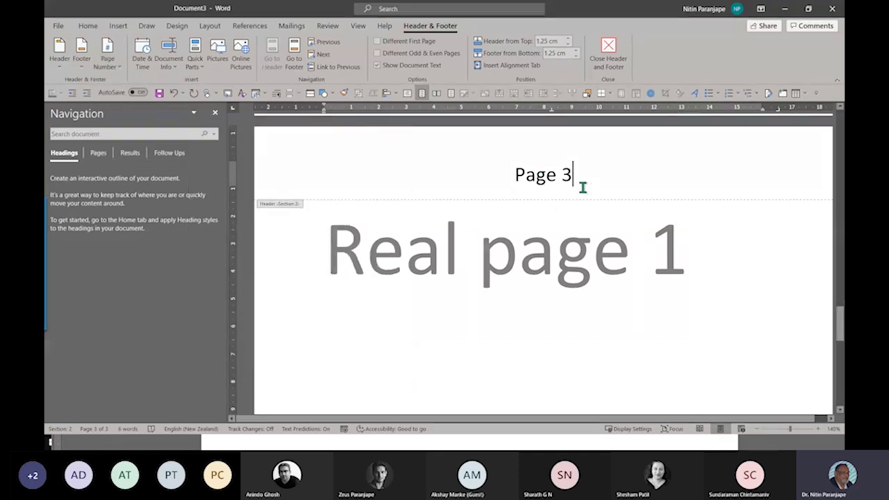
# Set the Real page 1 section's page numbering to start at 1 and leave header editing.
pyautogui.click(107, 55)
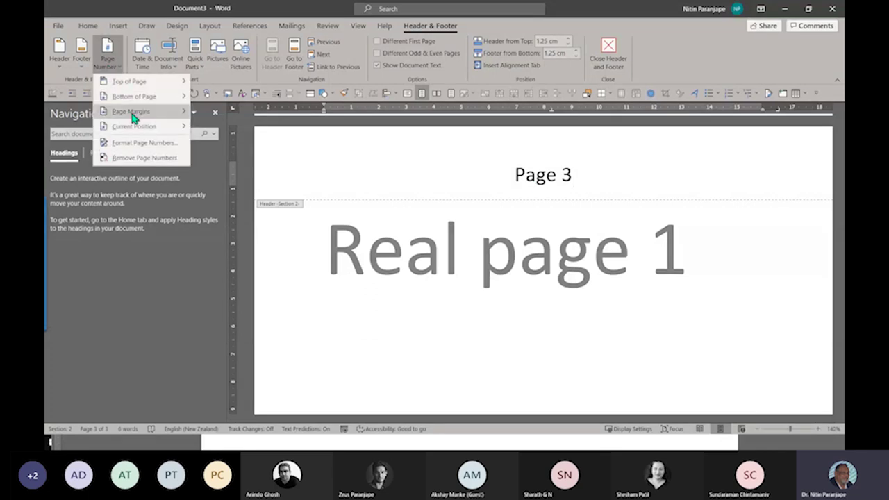
pyautogui.click(145, 142)
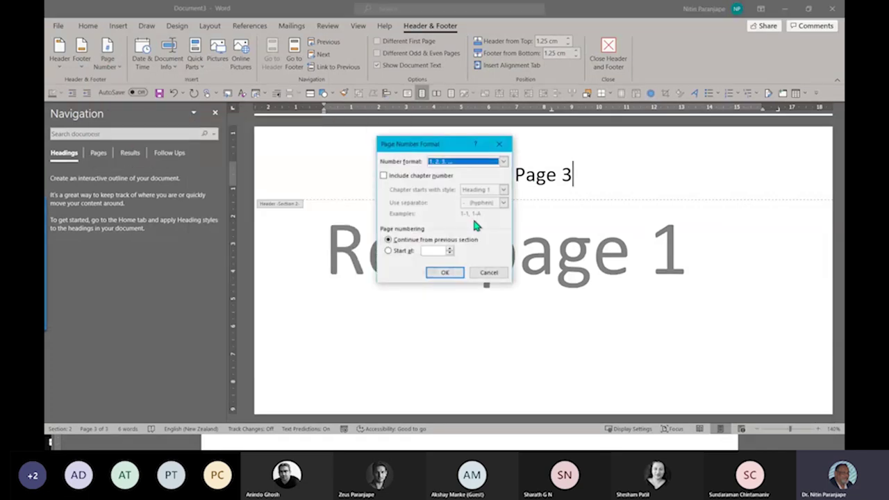
pyautogui.click(405, 251)
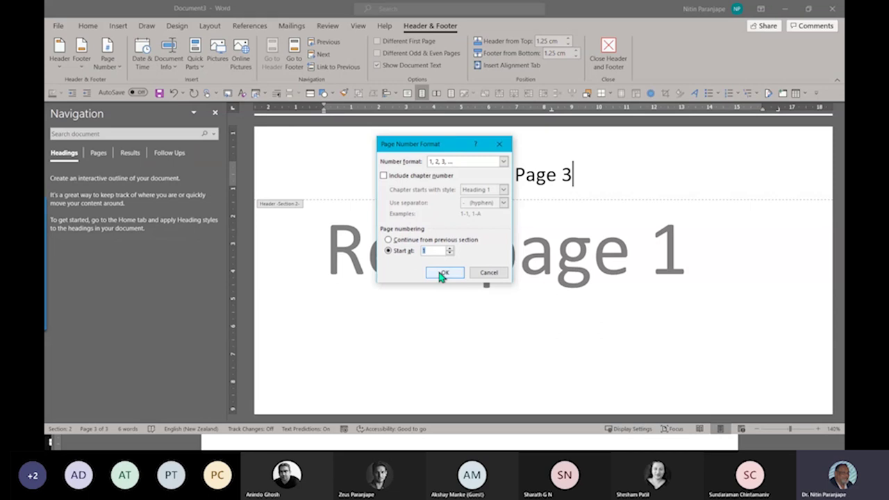
pyautogui.click(443, 273)
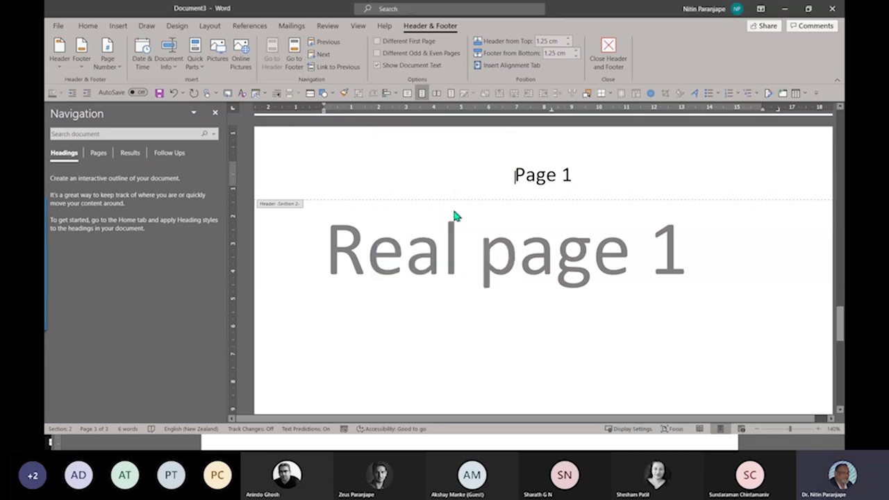
pyautogui.scroll(-10, 460, 195)
pyautogui.scroll(-2, 476, 215)
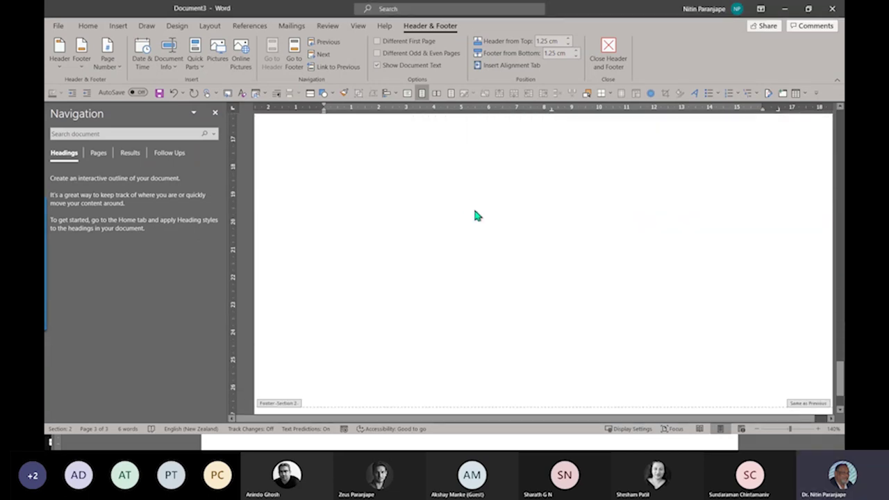
pyautogui.scroll(10, 475, 212)
pyautogui.doubleClick(475, 210)
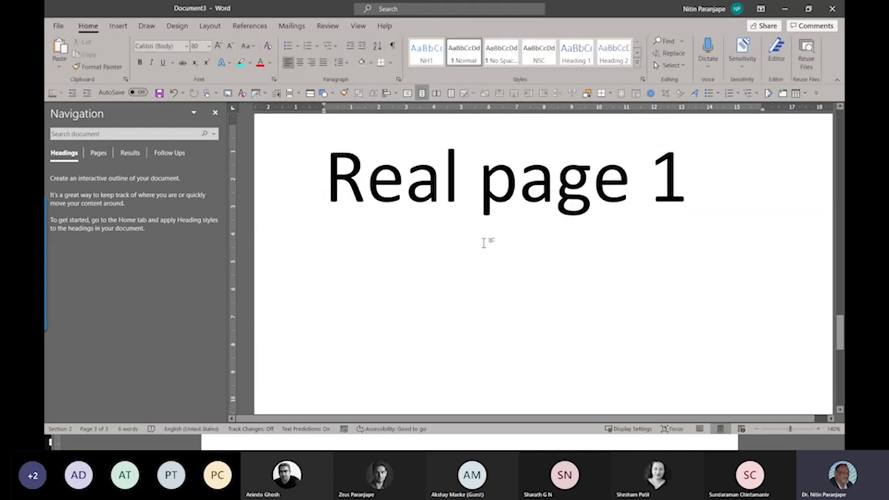
# Generate filler text with =rand(10,30) in default formatting on a new line below the Real page 1 heading.
pyautogui.click(724, 189)
pyautogui.press('Return')
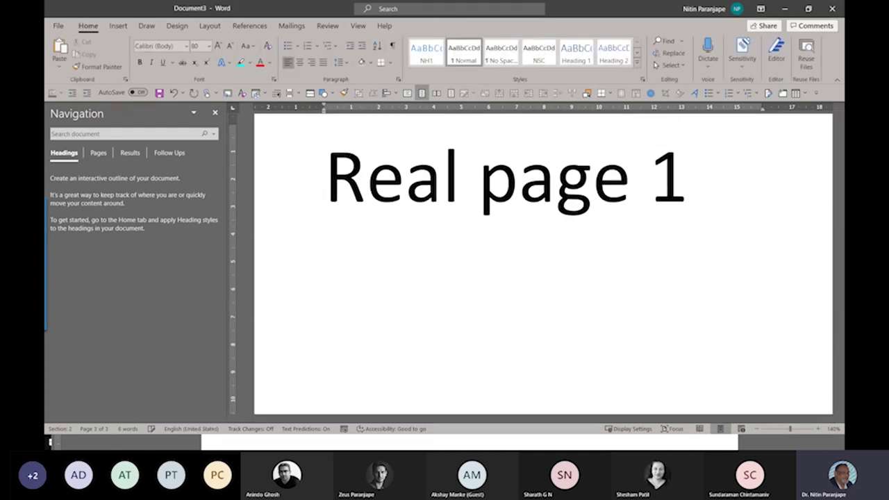
pyautogui.hotkey('ctrl', 'shift', ',')
pyautogui.hotkey('ctrl', 'space')
pyautogui.write('=rand(10,30)')
pyautogui.press('Return')
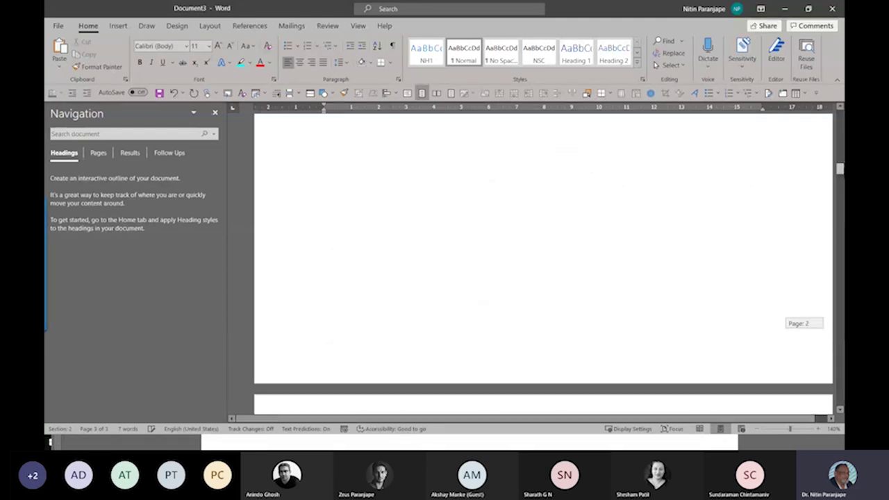
pyautogui.moveTo(840, 169); pyautogui.dragTo(840, 193)
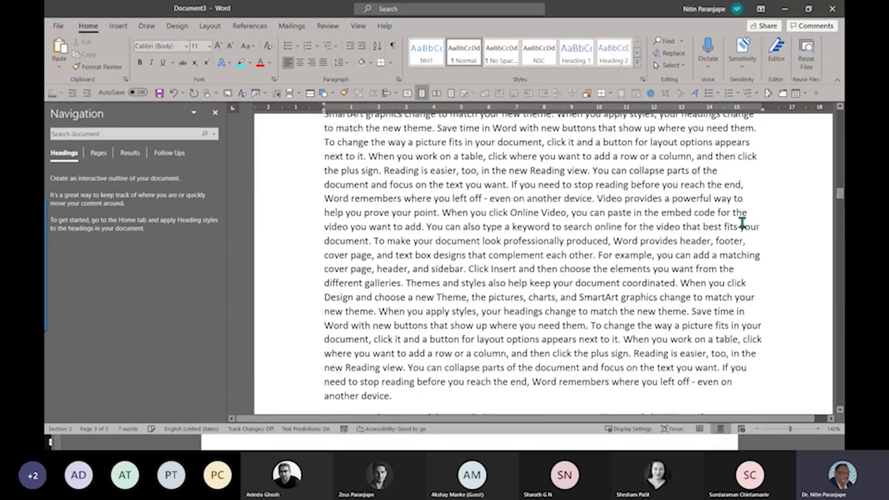
pyautogui.scroll(5, 742, 223)
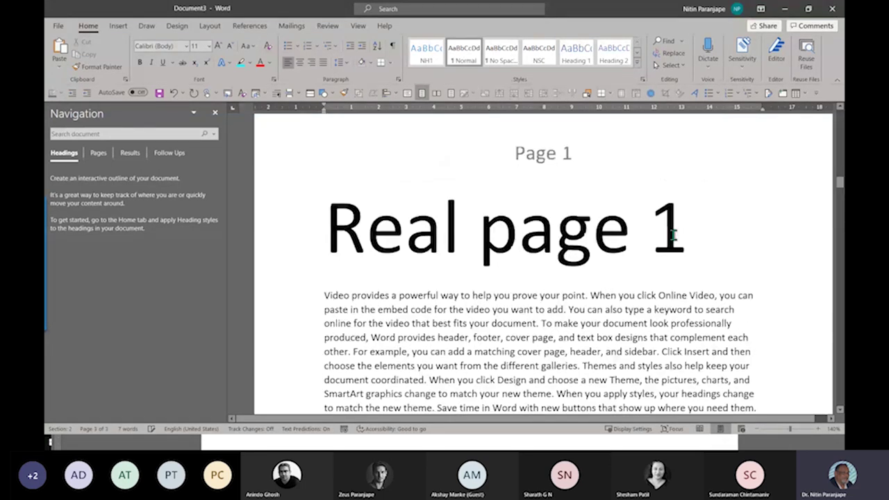
# Enable Different First Page for the Real page 1 section header, check the surrounding pages and leave header editing.
pyautogui.doubleClick(545, 161)
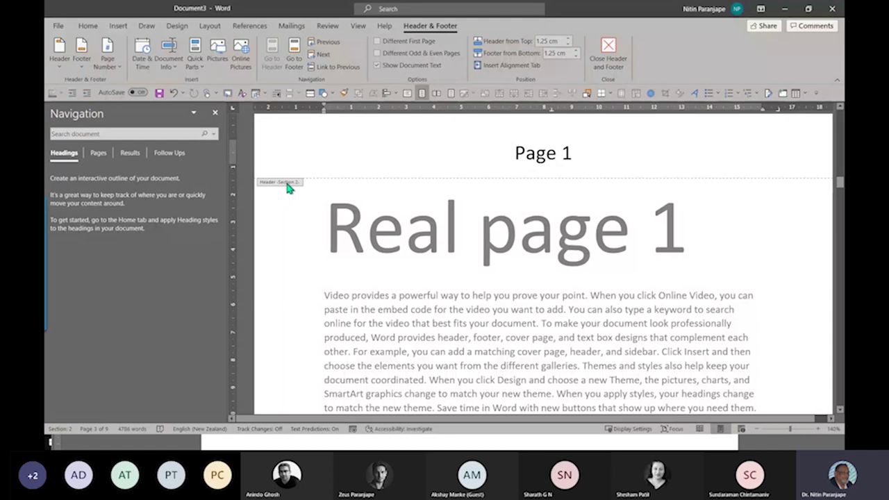
pyautogui.click(415, 42)
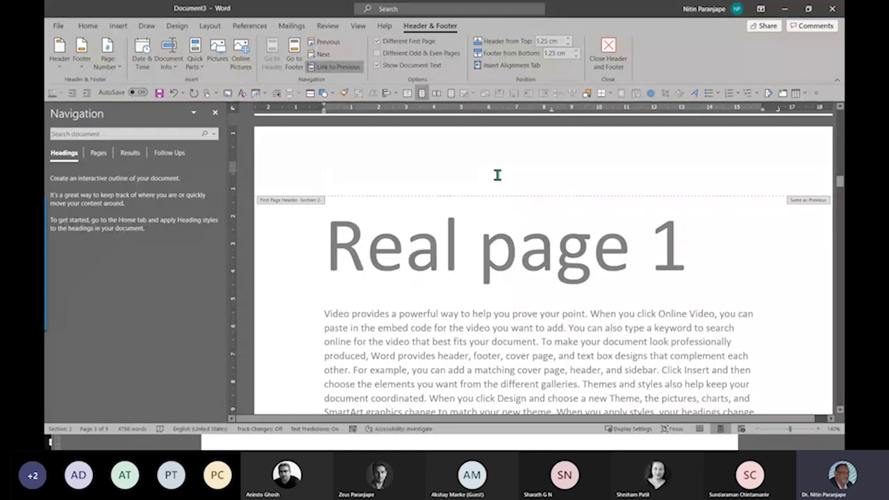
pyautogui.scroll(-3, 522, 251)
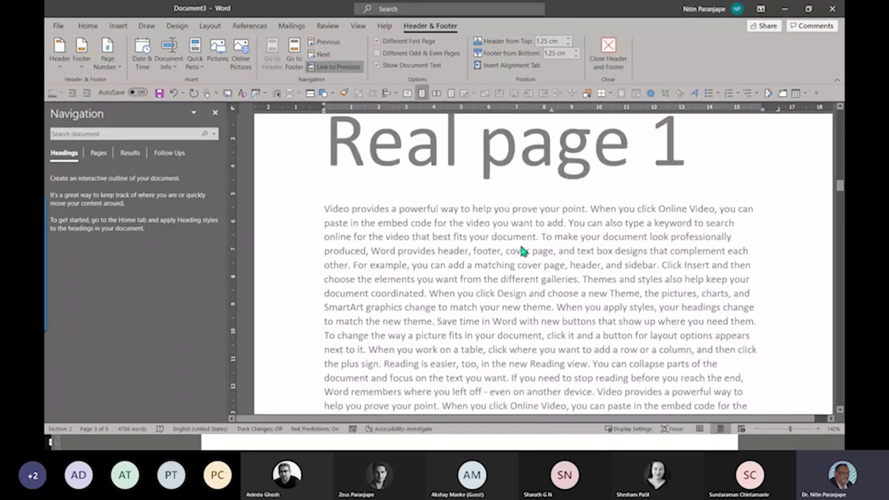
pyautogui.scroll(-4, 522, 252)
pyautogui.scroll(-5, 522, 251)
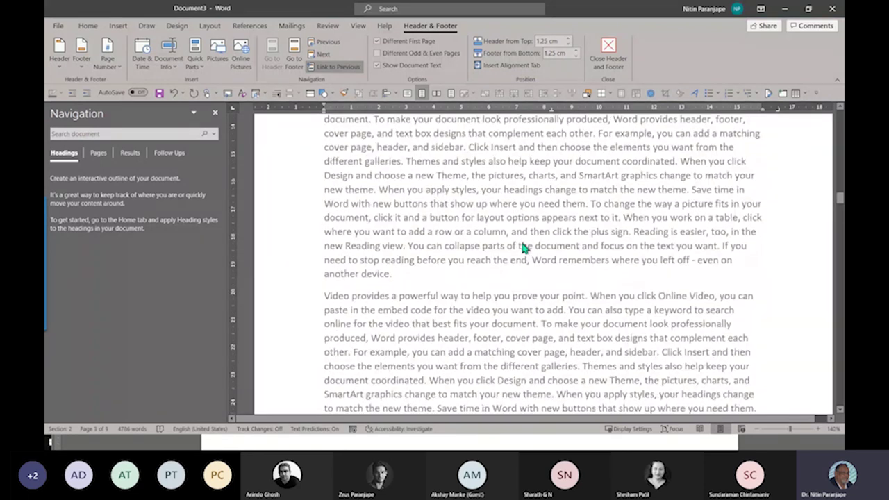
pyautogui.scroll(-11, 523, 248)
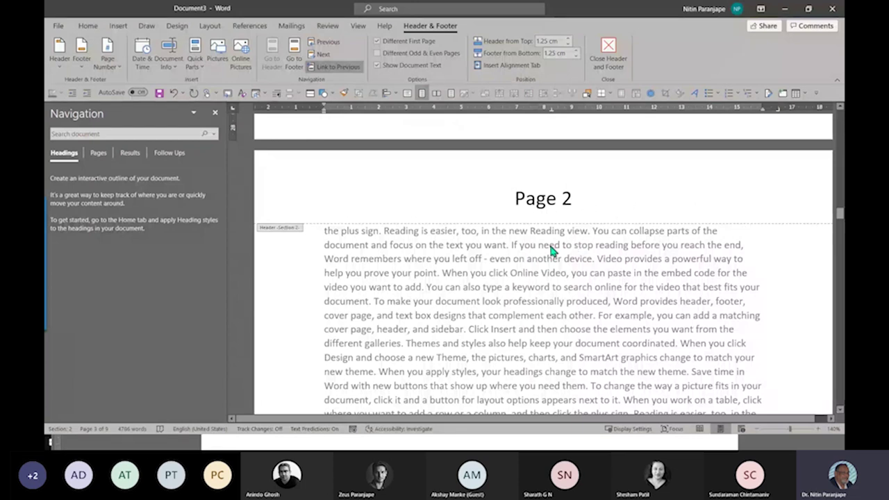
pyautogui.scroll(-15, 553, 252)
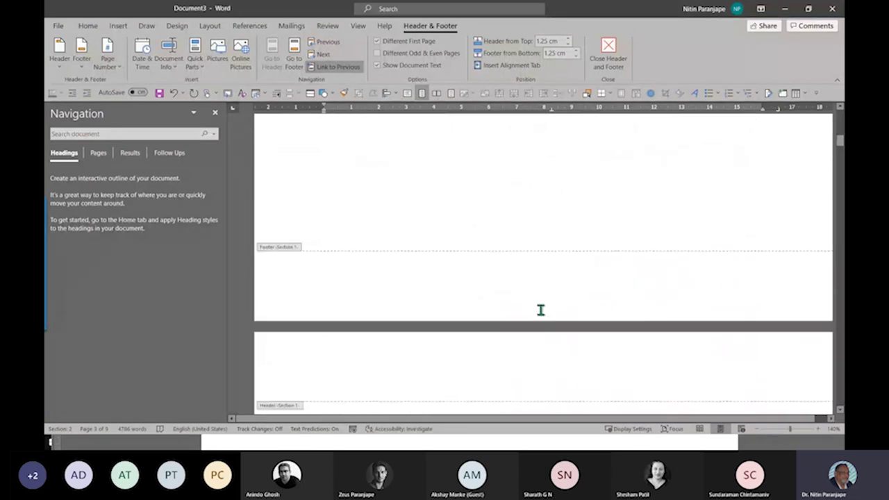
pyautogui.scroll(-5, 542, 313)
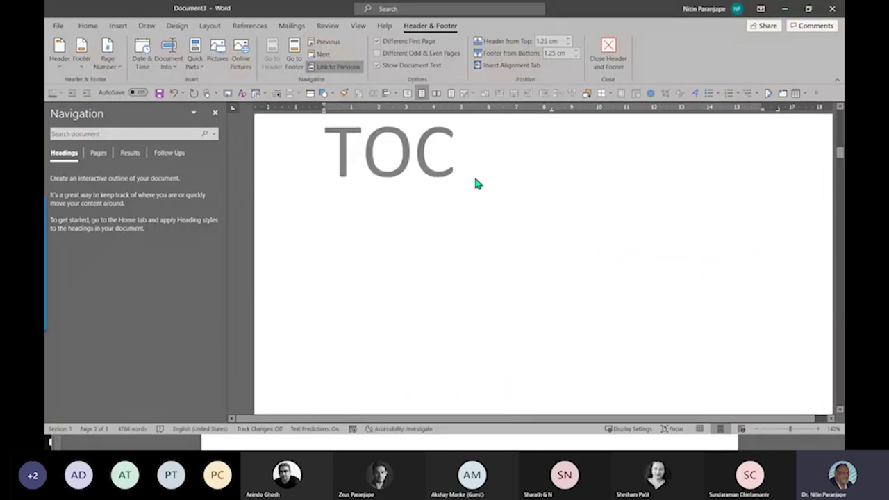
pyautogui.doubleClick(405, 205)
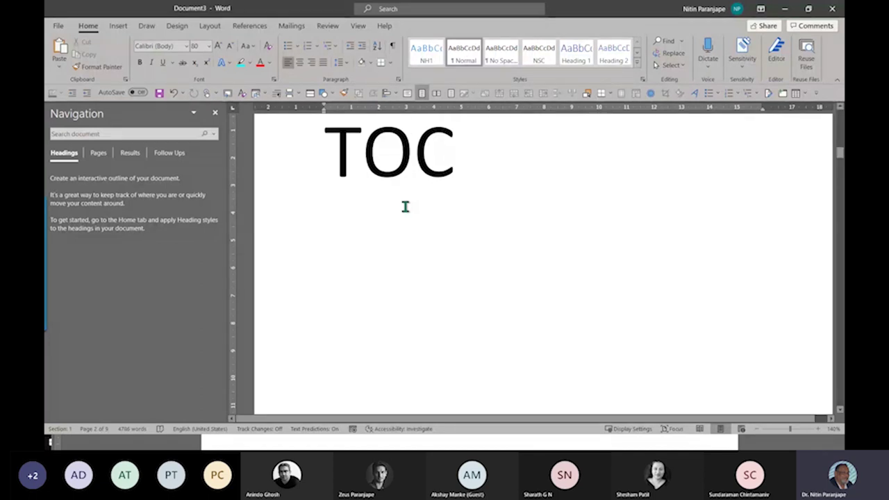
# Insert a Plain Number 1 top-of-page number in the header of the TOC page.
pyautogui.scroll(1, 347, 202)
pyautogui.click(324, 189)
pyautogui.scroll(2, 380, 161)
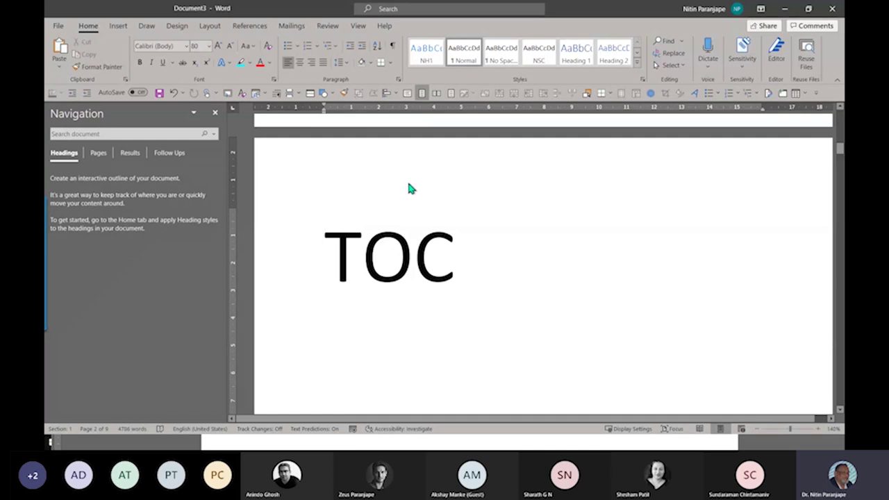
pyautogui.click(412, 179)
pyautogui.doubleClick(410, 172)
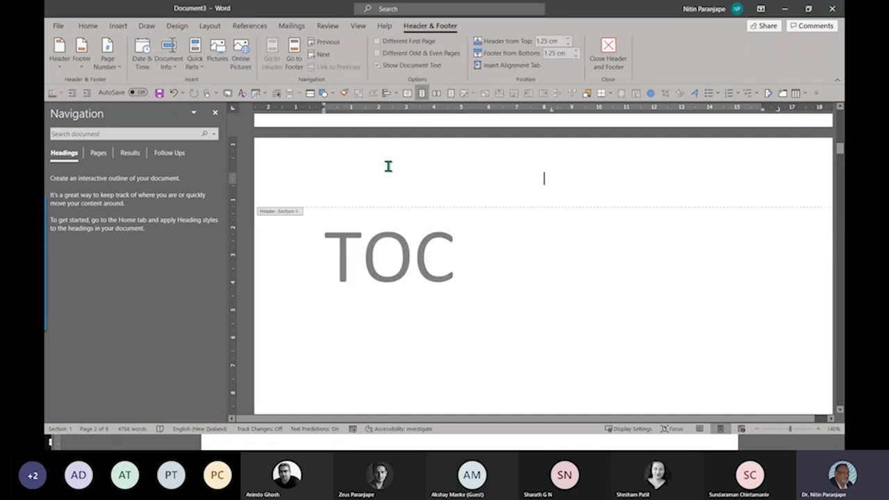
pyautogui.click(113, 72)
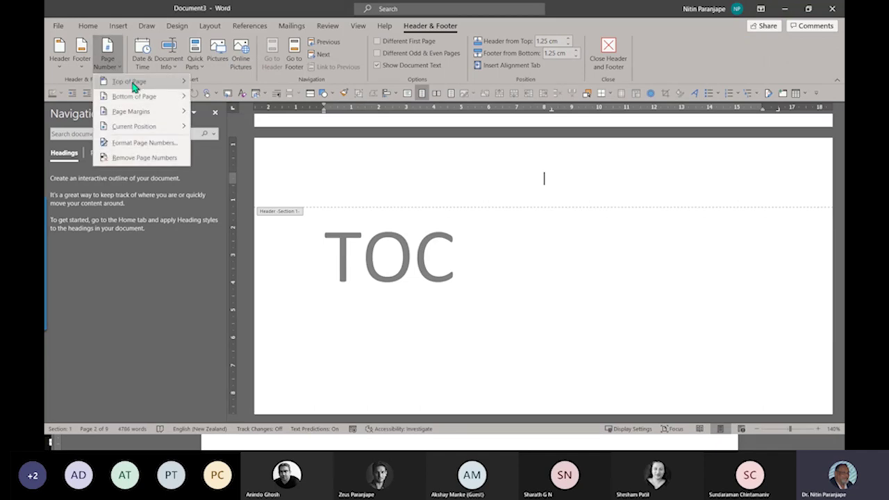
pyautogui.moveTo(134, 84)
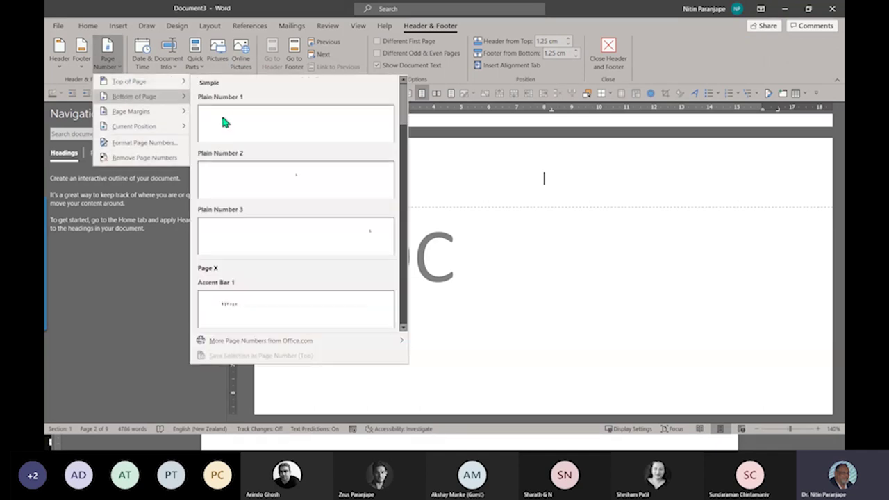
pyautogui.click(253, 123)
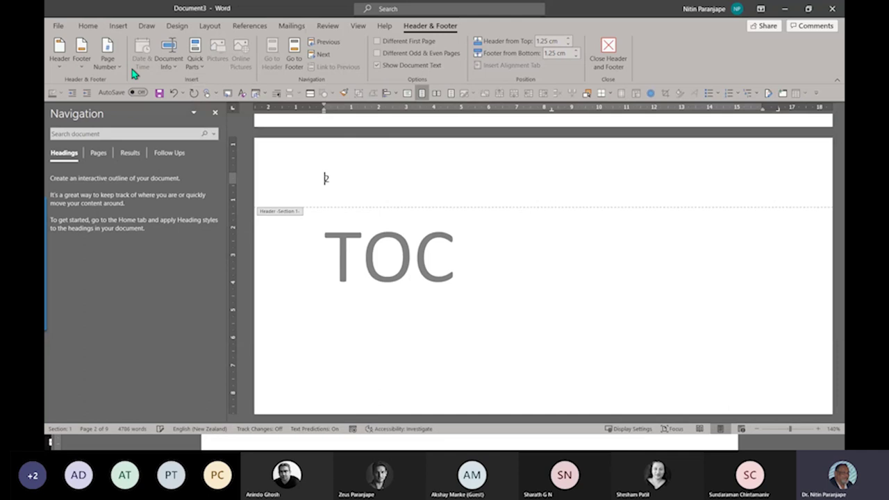
# Change the first section's page number format to lowercase Roman numerals (i, ii, iii).
pyautogui.click(112, 69)
pyautogui.click(146, 143)
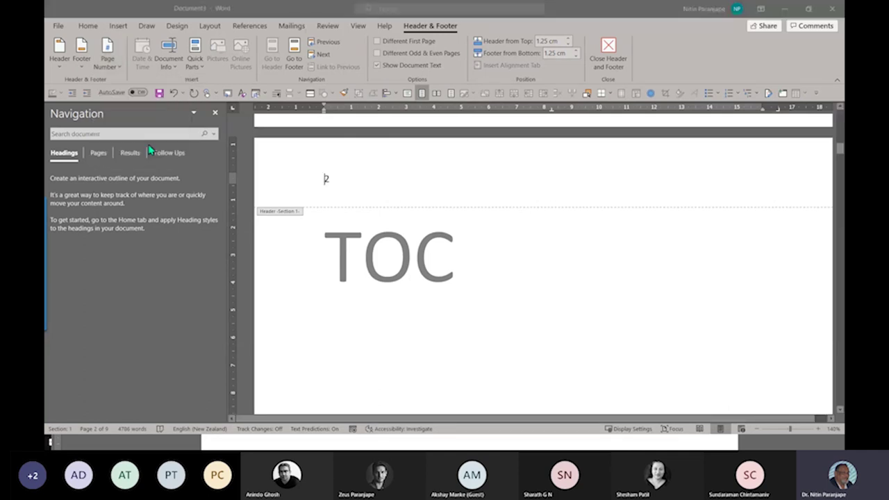
pyautogui.click(456, 162)
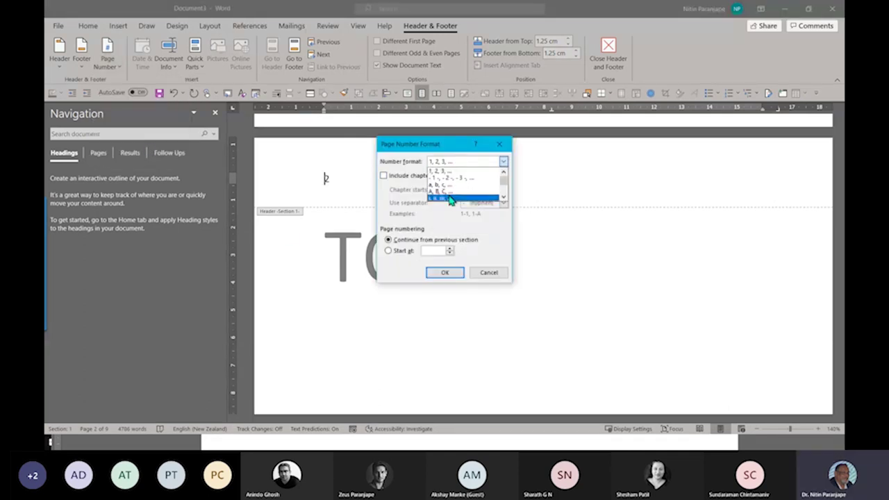
pyautogui.click(450, 198)
pyautogui.click(445, 272)
# Leave header editing and examine the page numbers from the cover page through the pages following Real page 1.
pyautogui.scroll(15, 447, 177)
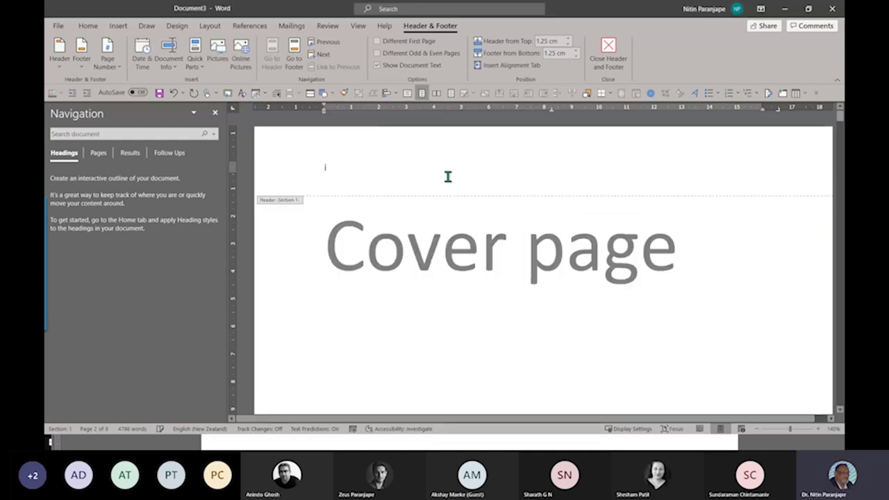
pyautogui.scroll(-5, 361, 192)
pyautogui.scroll(3, 387, 201)
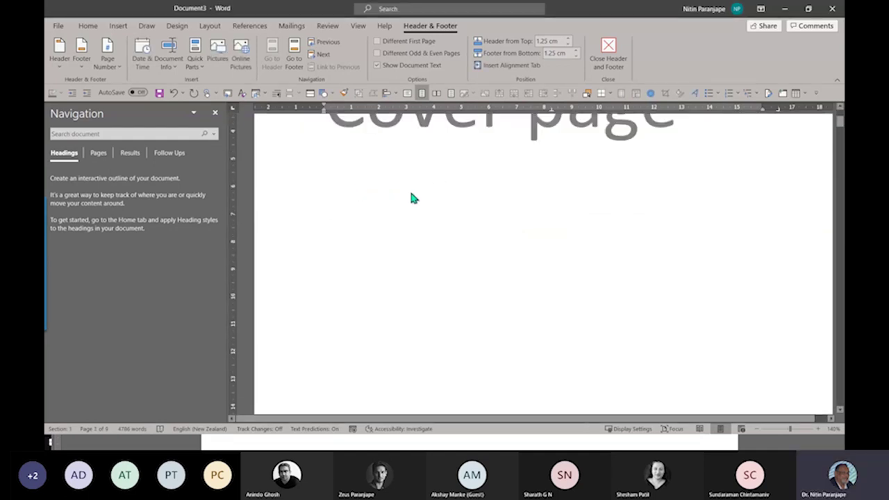
pyautogui.doubleClick(475, 205)
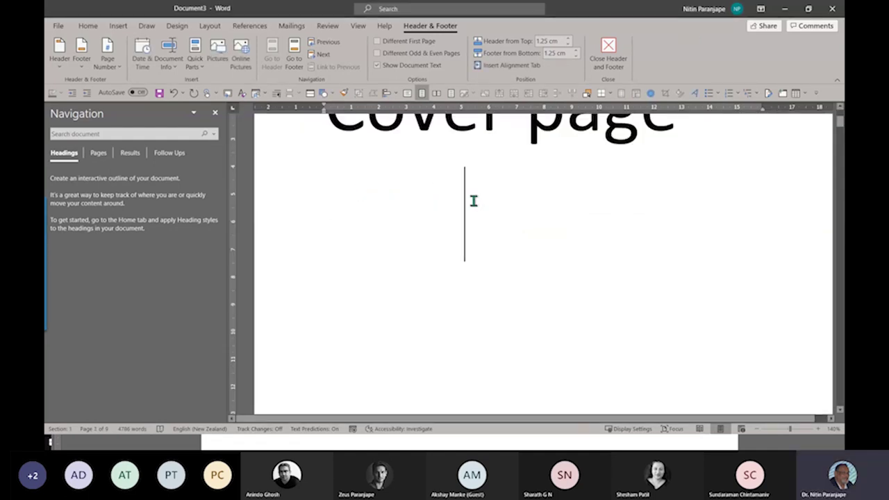
pyautogui.scroll(-5, 653, 224)
pyautogui.scroll(-2, 652, 225)
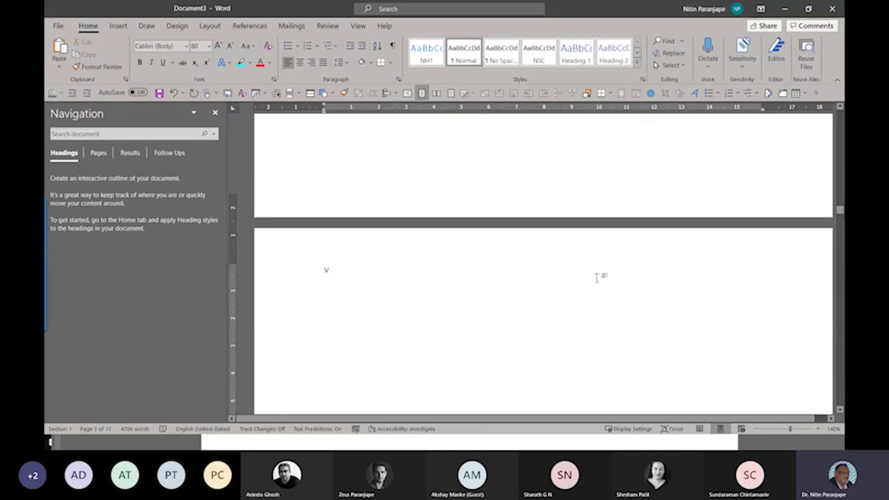
pyautogui.scroll(-6, 596, 272)
pyautogui.scroll(-5, 593, 269)
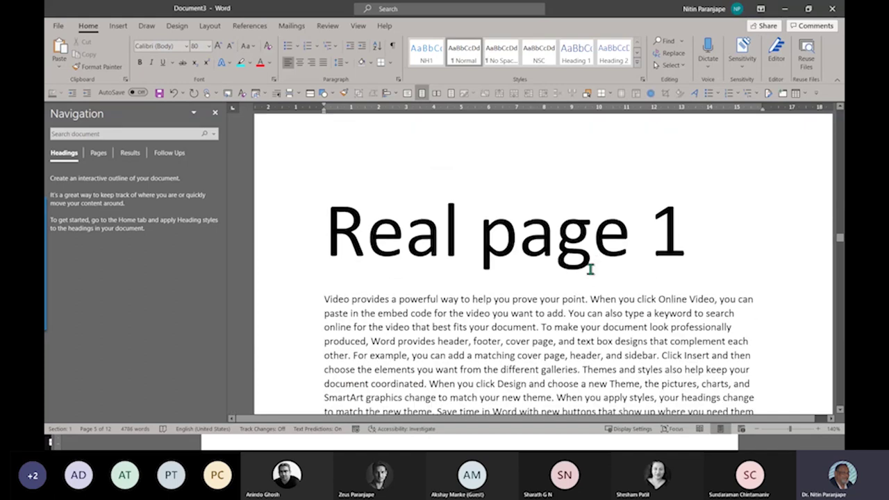
pyautogui.scroll(-5, 590, 270)
pyautogui.scroll(-5, 582, 274)
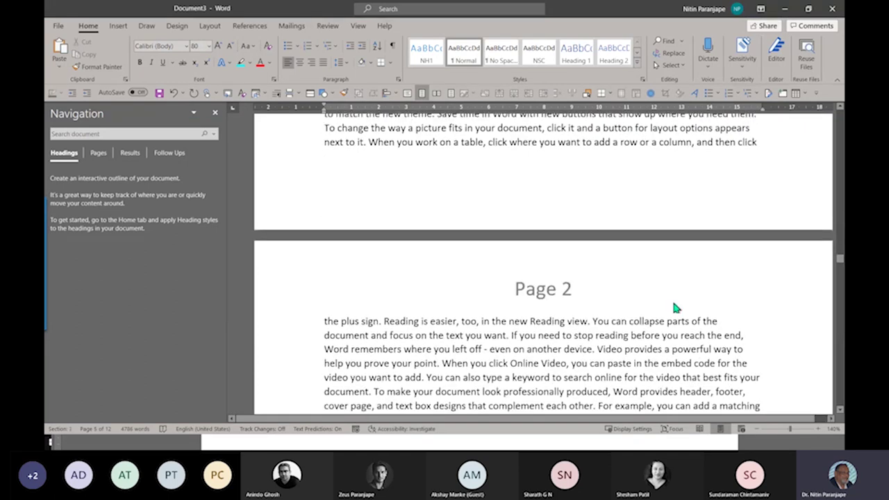
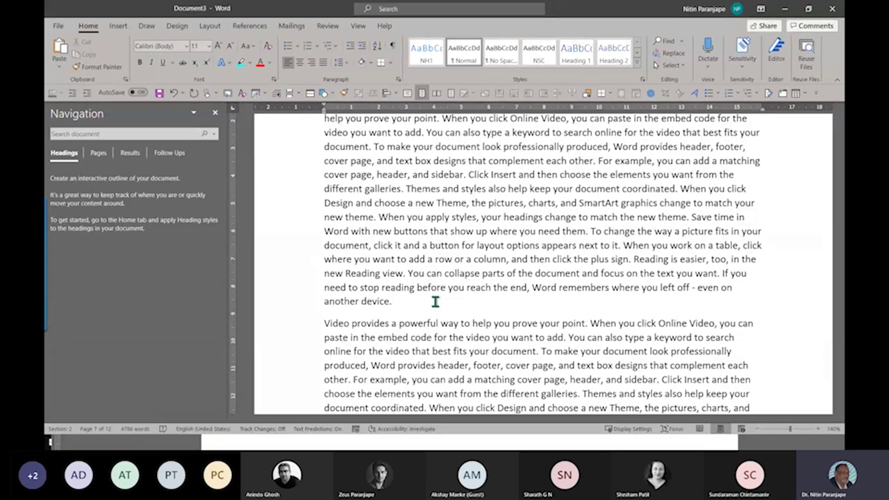
# Insert a table with nine columns and three rows in a new blank paragraph between the filler text paragraphs.
pyautogui.press('Return')
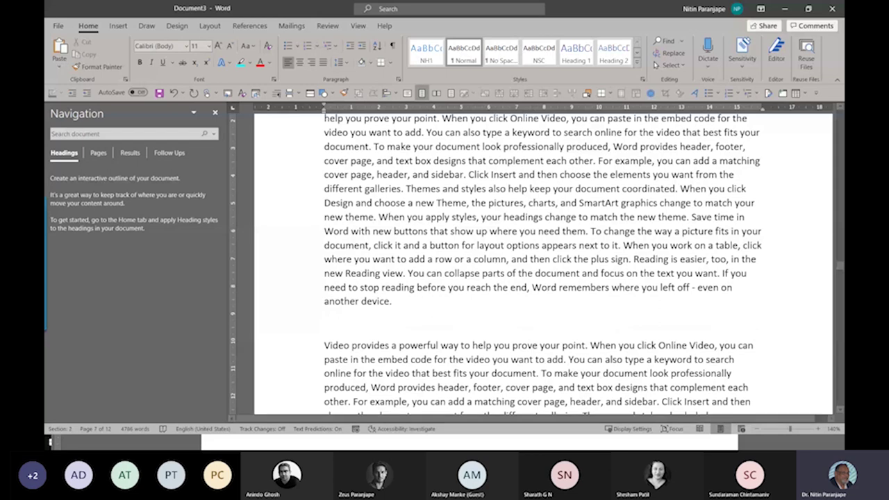
pyautogui.click(119, 25)
pyautogui.click(119, 66)
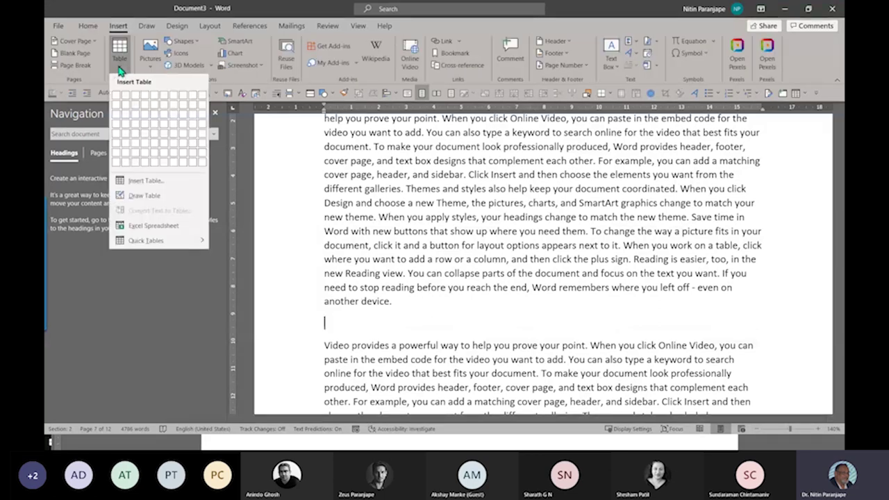
pyautogui.click(198, 120)
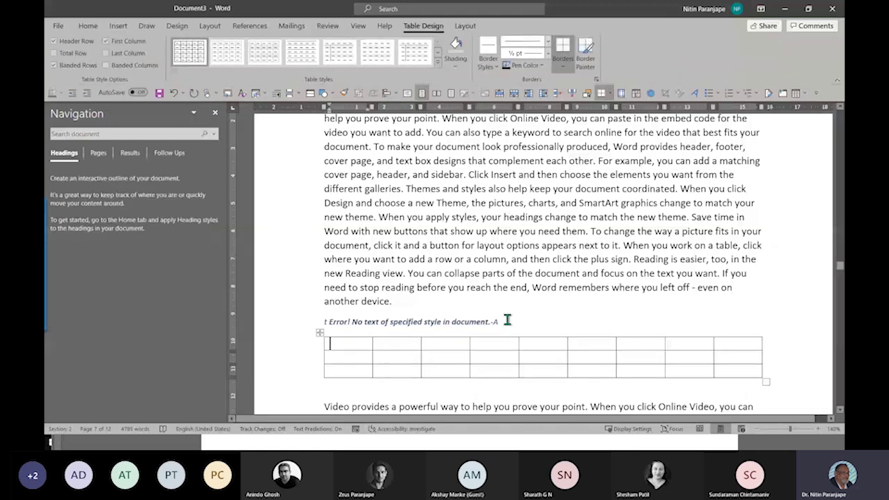
# Delete the error caption text directly above the new table.
pyautogui.click(540, 318)
pyautogui.hotkey('shift', 'Home')
pyautogui.press('BackSpace')
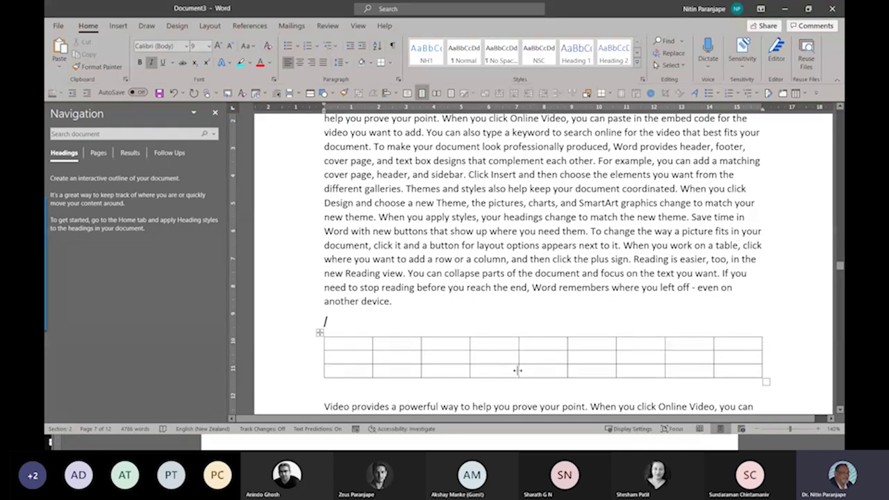
# Insert page breaks before and after the table to place it on its own page.
pyautogui.hotkey('ctrl', 'Return')
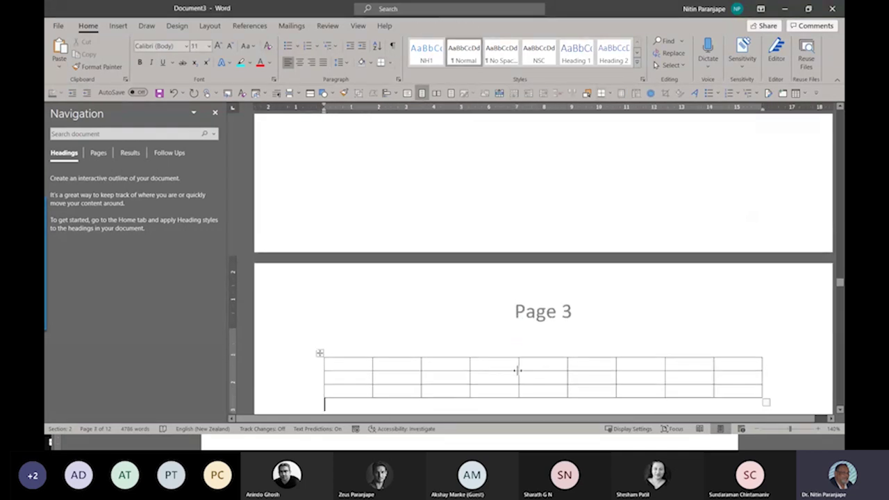
pyautogui.hotkey('ctrl', 'Return')
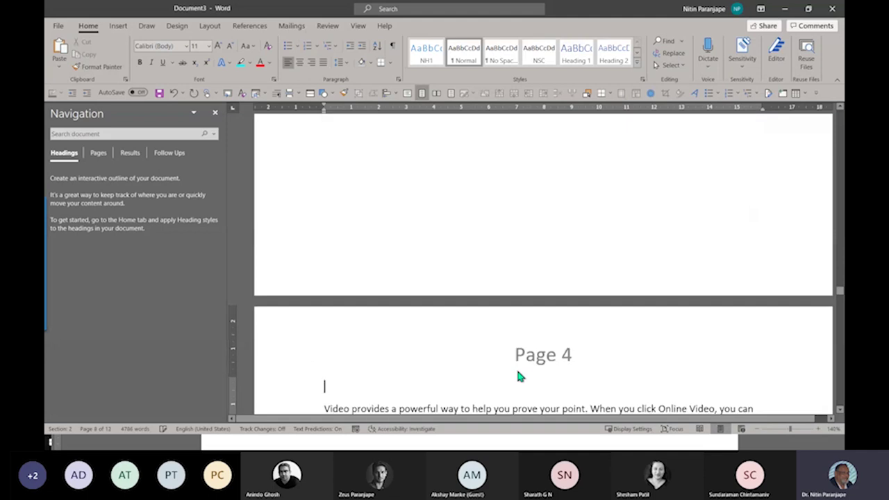
pyautogui.scroll(-5, 490, 257)
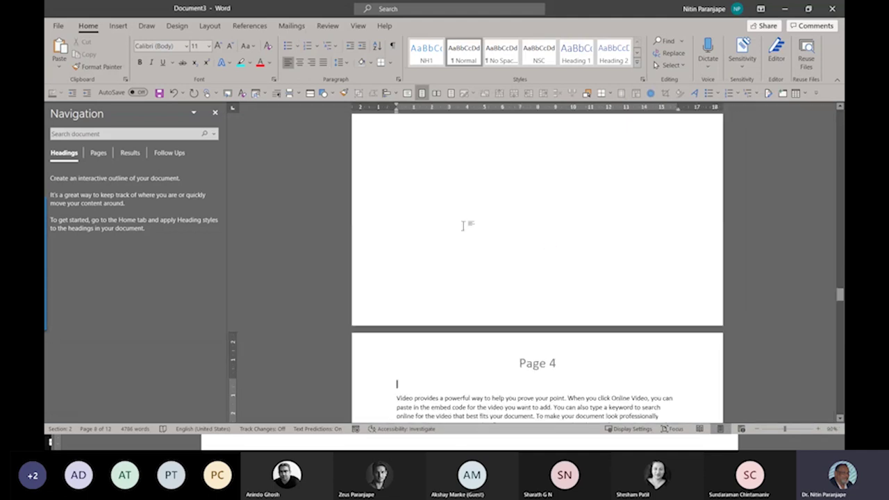
# Display multiple pages at once and enlarge the view around the page with the table.
pyautogui.click(357, 27)
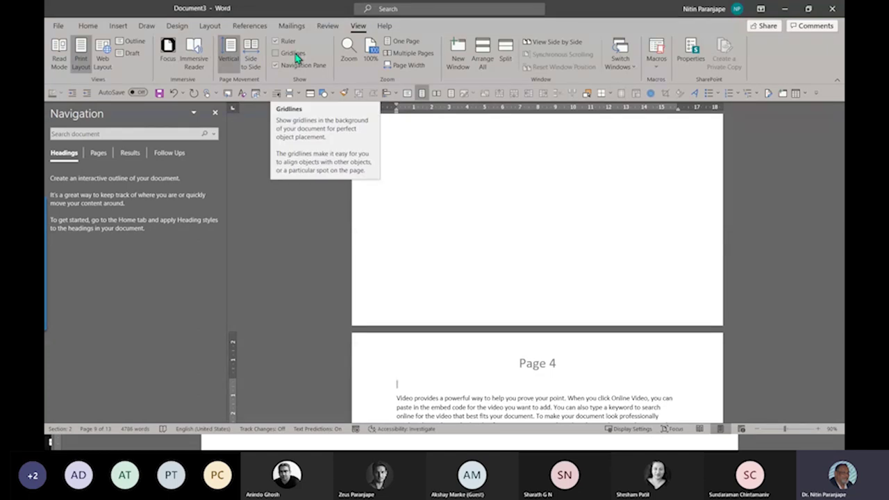
pyautogui.click(409, 54)
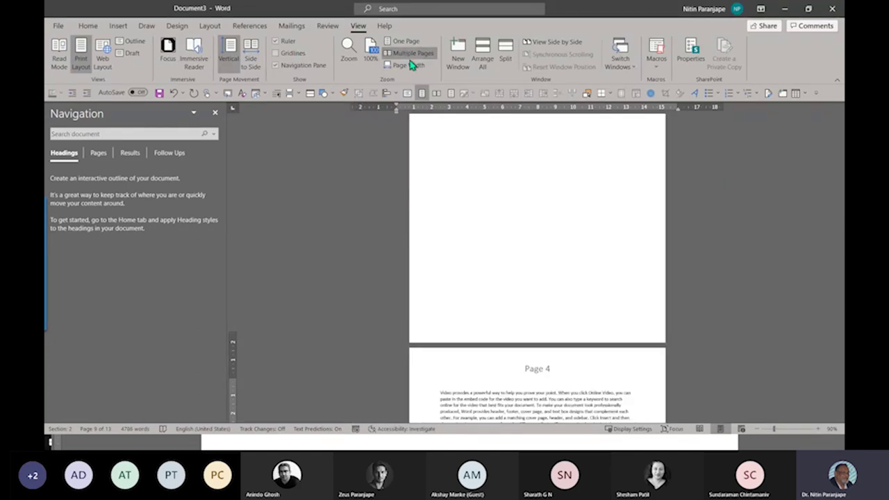
pyautogui.scroll(-2, 384, 172)
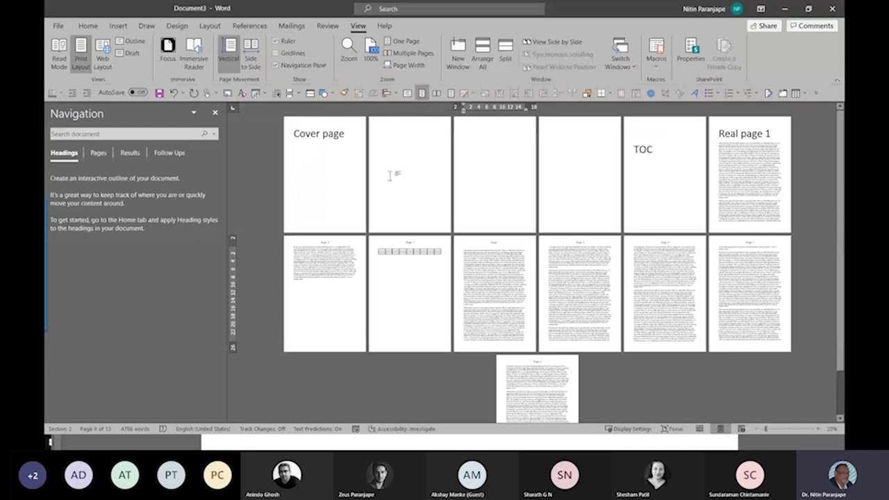
pyautogui.click(417, 299)
pyautogui.keyDown('ctrl'); pyautogui.scroll(4, 419, 299); pyautogui.keyUp('ctrl')
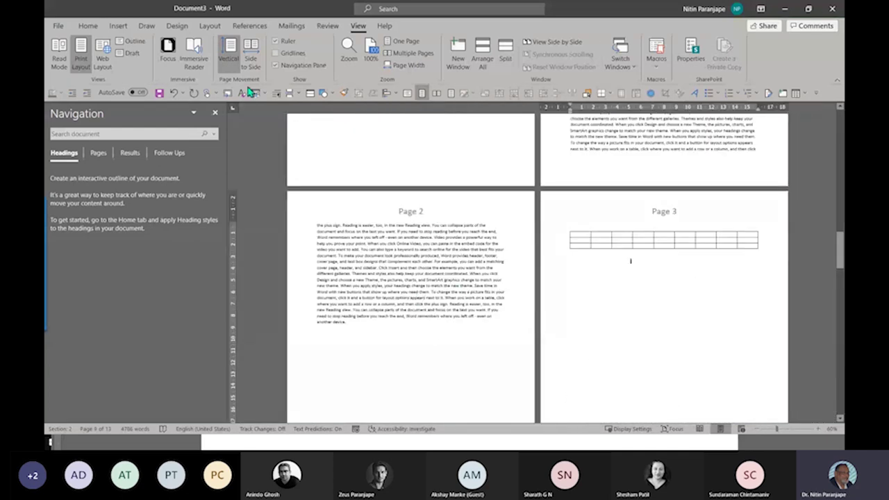
# Try Landscape orientation for the table page, and undo it together with the page breaks around the table.
pyautogui.click(210, 26)
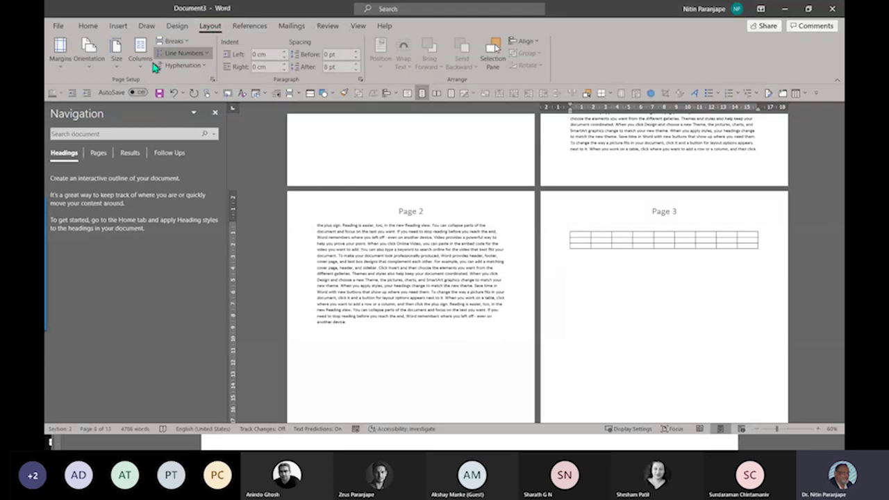
pyautogui.click(88, 50)
pyautogui.click(108, 117)
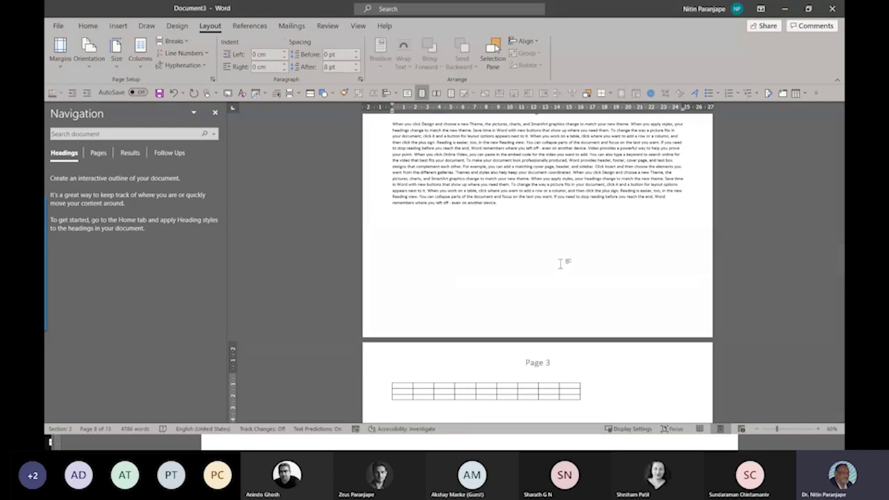
pyautogui.scroll(-2, 560, 264)
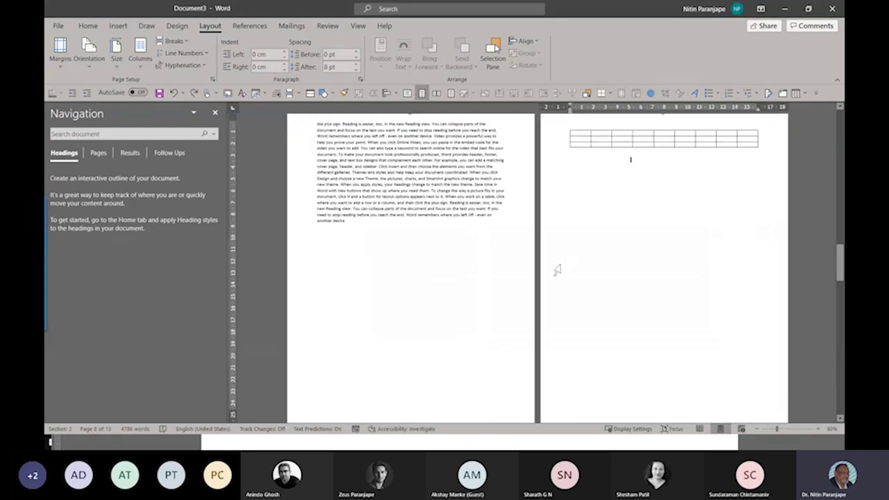
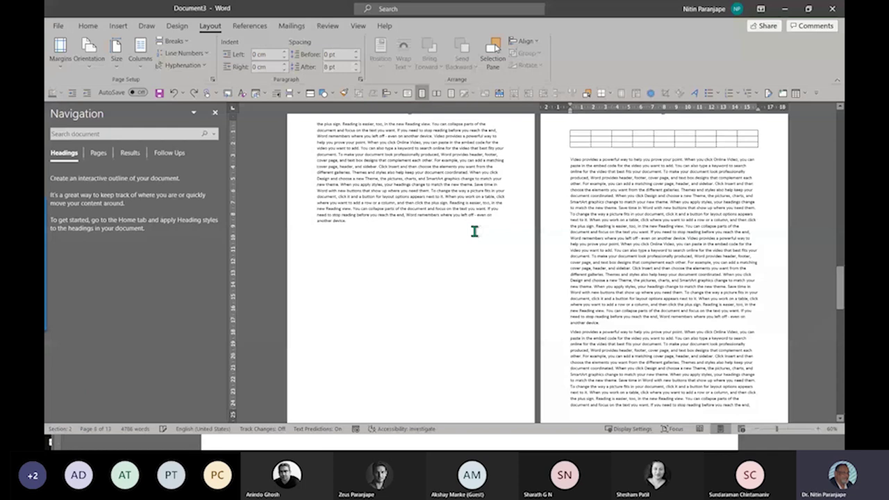
pyautogui.press('Delete')
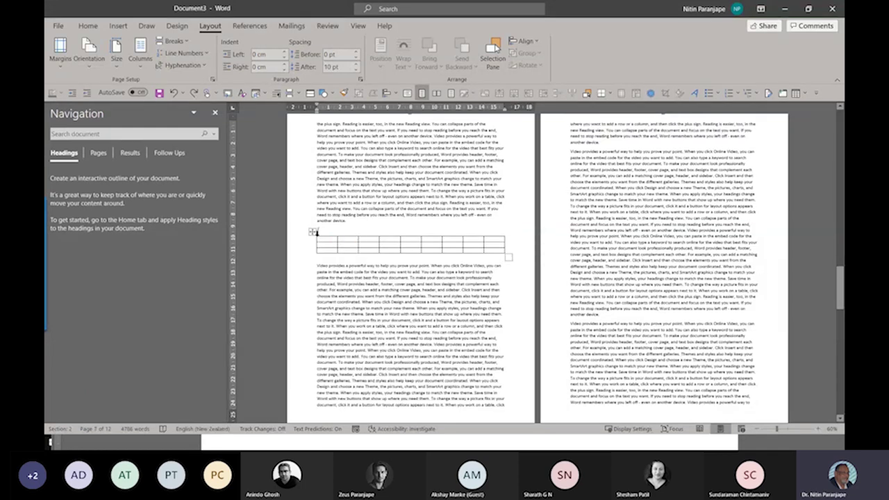
# Close the Navigation pane and insert a Next Page section break before the table.
pyautogui.click(216, 113)
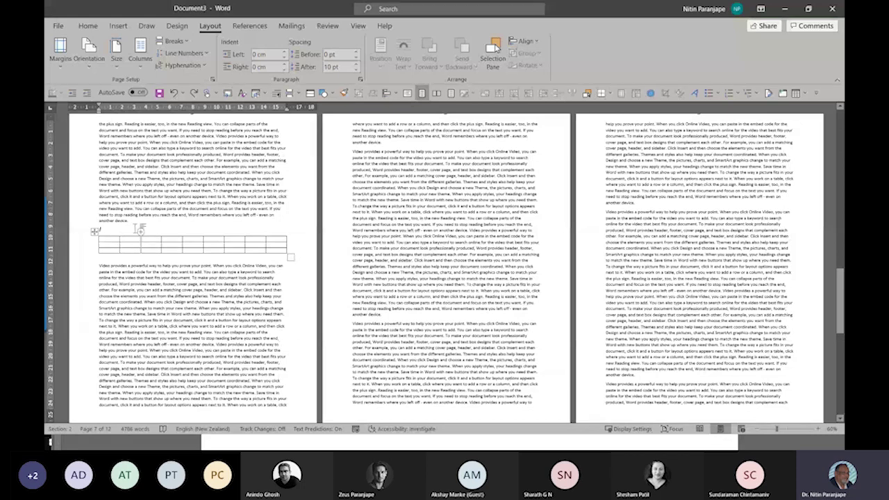
pyautogui.click(174, 41)
pyautogui.click(205, 66)
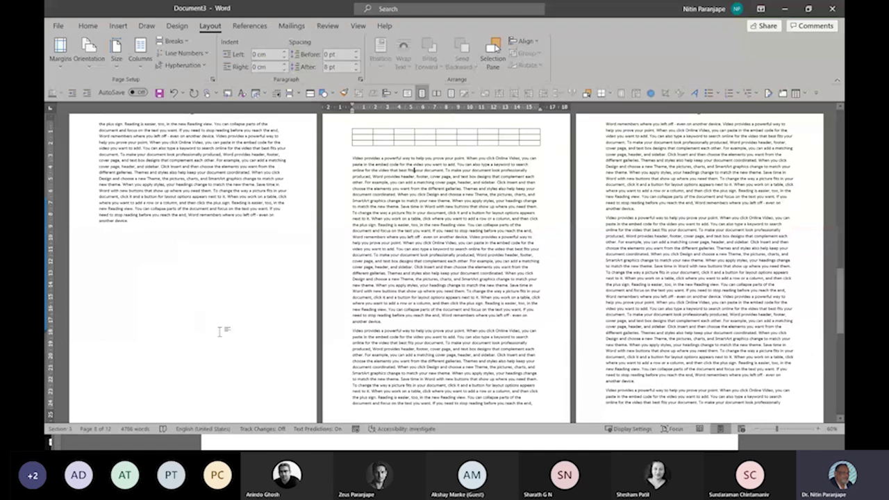
# Split the paragraph below the table after "produced," with an empty line and insert a Next Page section break there.
pyautogui.click(359, 163)
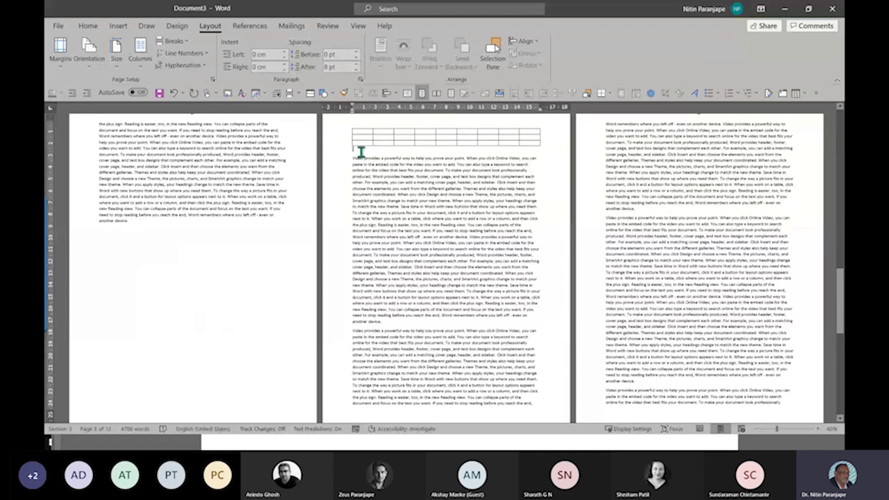
pyautogui.click(377, 175)
pyautogui.press('Return')
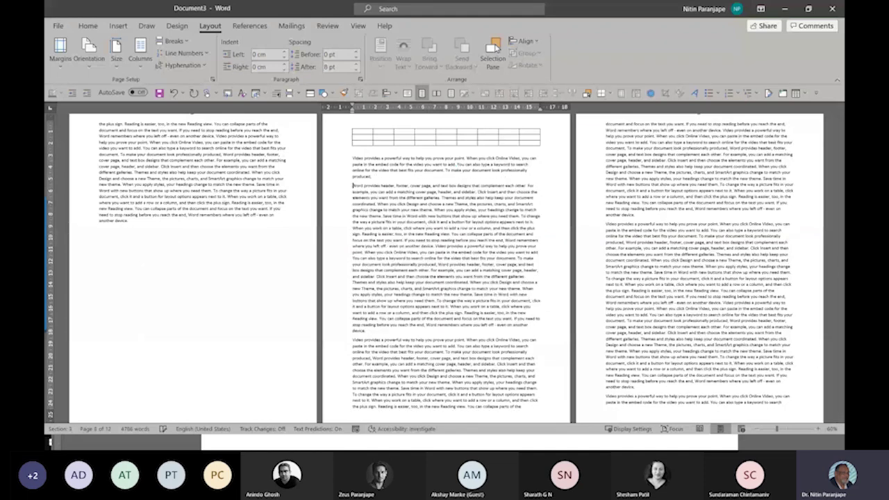
pyautogui.press('Return')
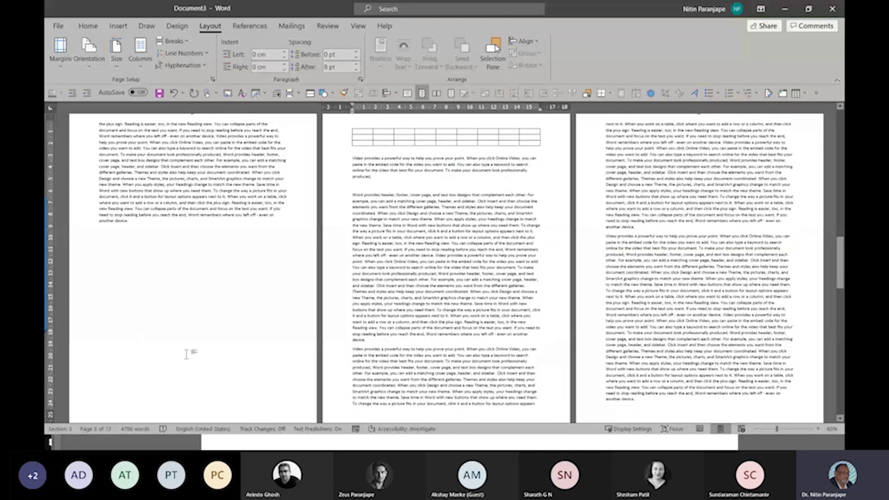
pyautogui.click(173, 41)
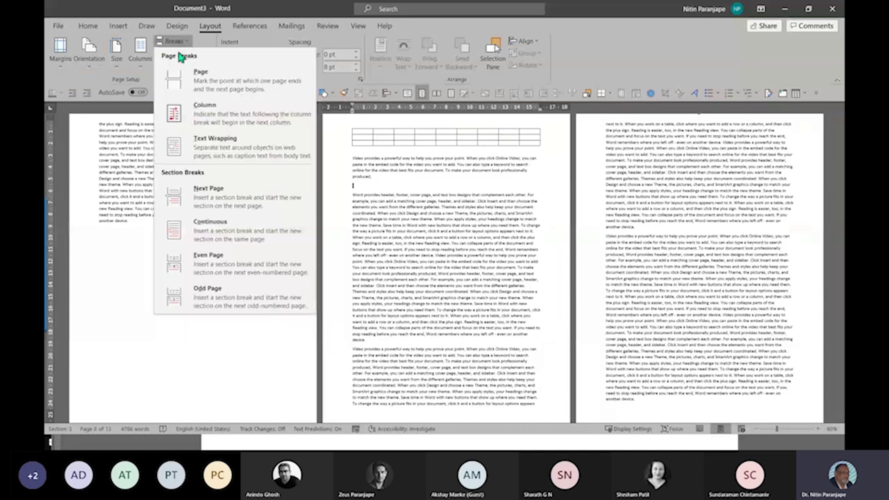
pyautogui.click(220, 196)
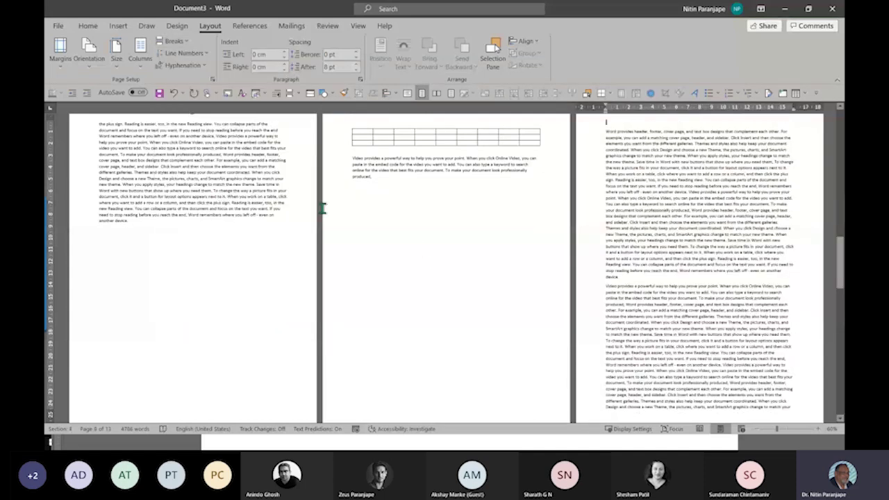
# Check the section and page number of the pages before, on and after the table page.
pyautogui.click(178, 172)
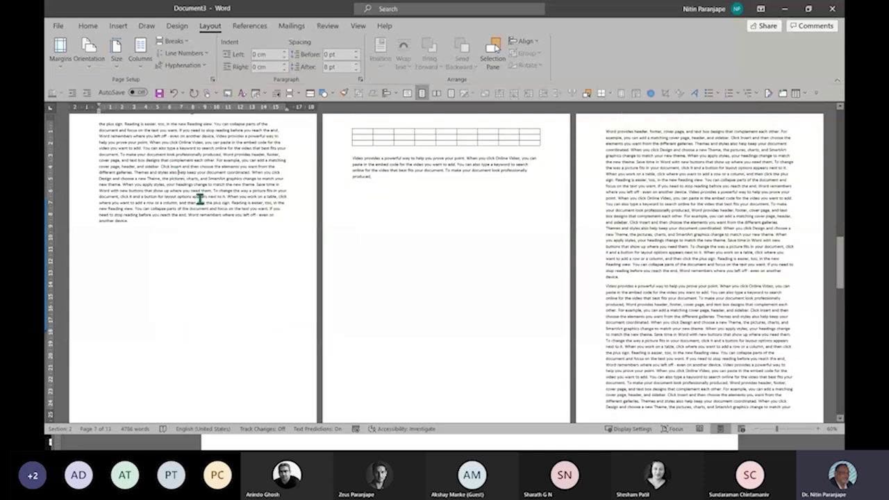
pyautogui.click(416, 173)
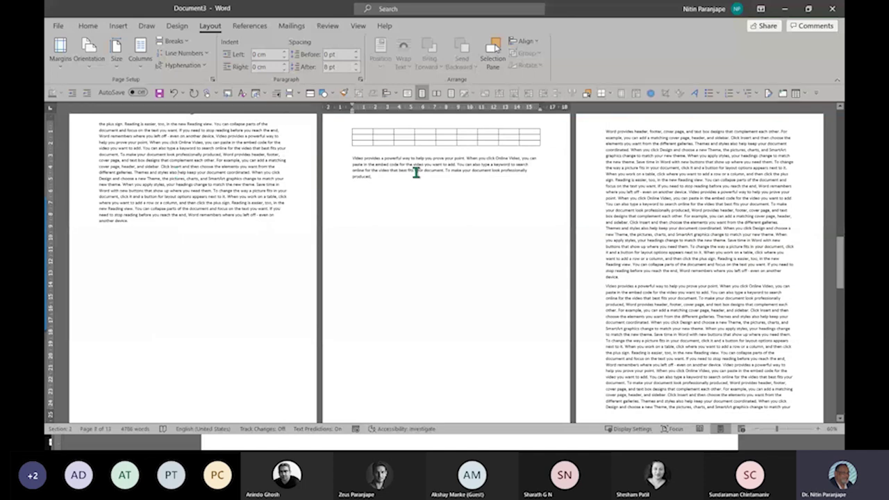
pyautogui.click(660, 179)
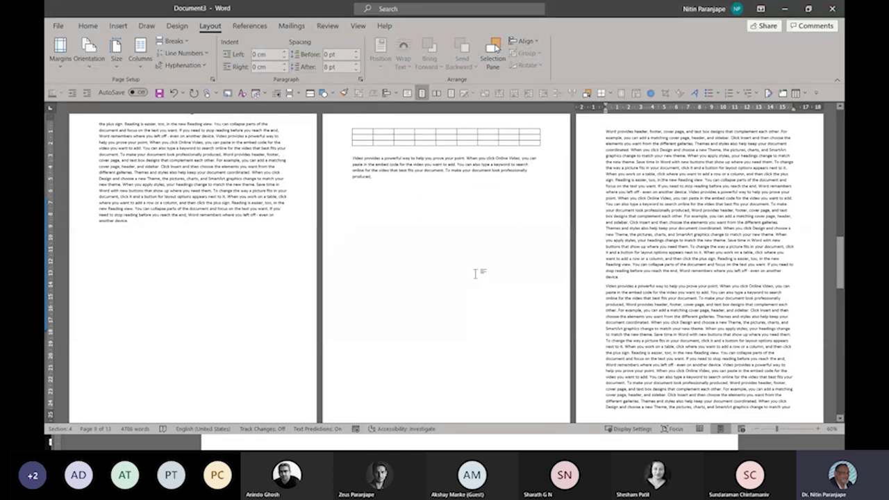
pyautogui.scroll(3, 456, 201)
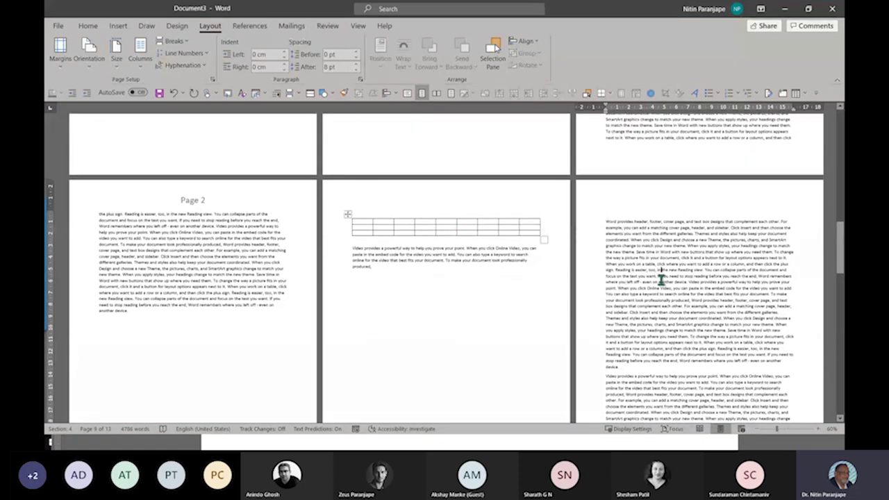
pyautogui.scroll(2, 660, 280)
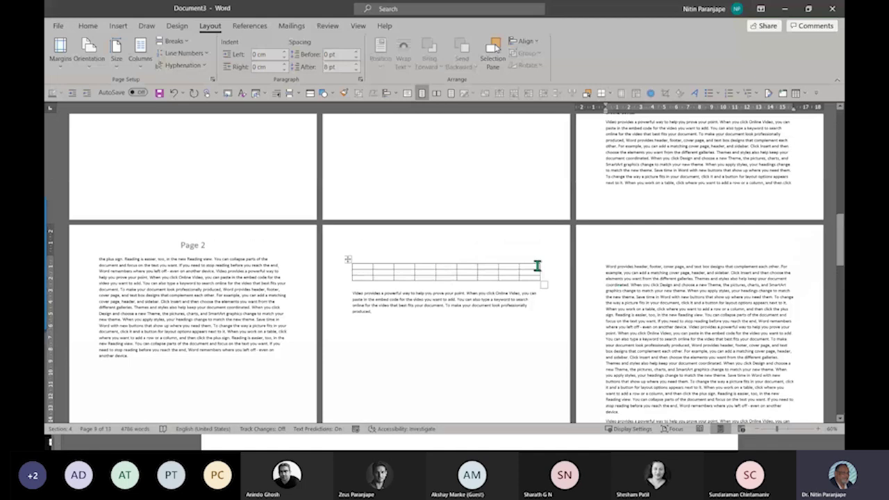
# Turn off Different First Page for the headers of section 3 and section 4.
pyautogui.click(418, 243)
pyautogui.doubleClick(417, 243)
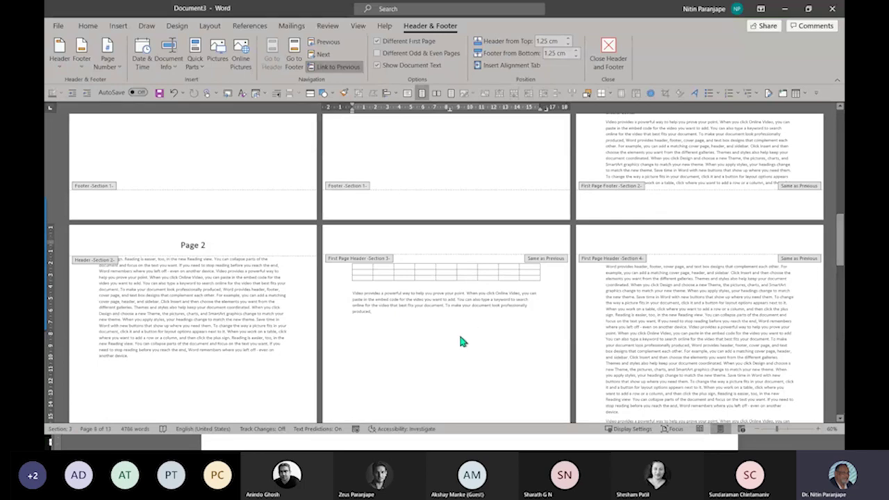
pyautogui.click(400, 41)
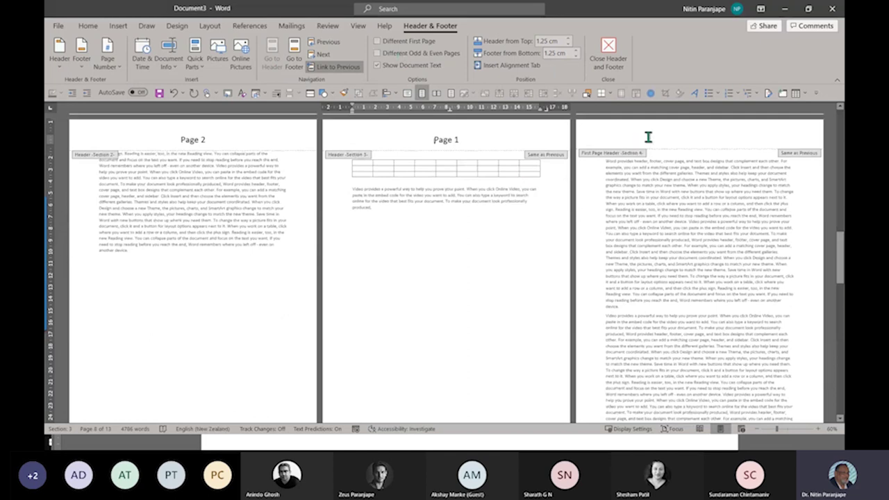
pyautogui.click(648, 137)
pyautogui.click(392, 42)
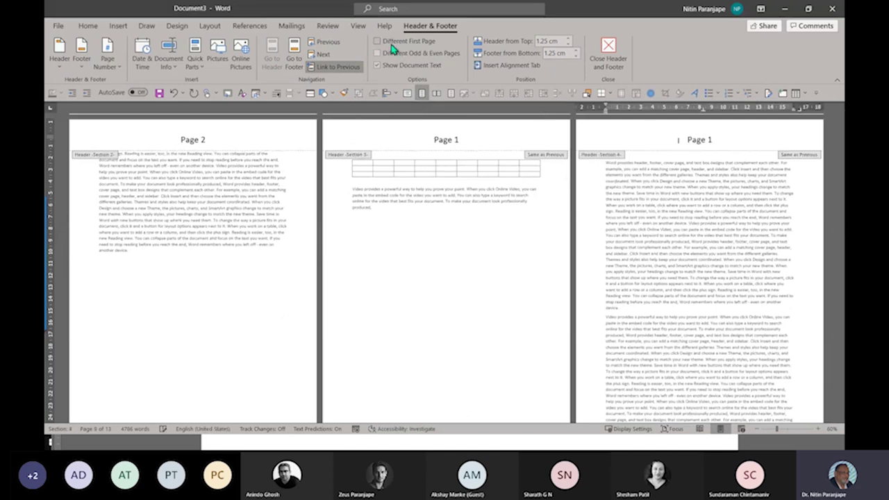
# Set section 3's page numbering to continue from the previous section.
pyautogui.click(454, 140)
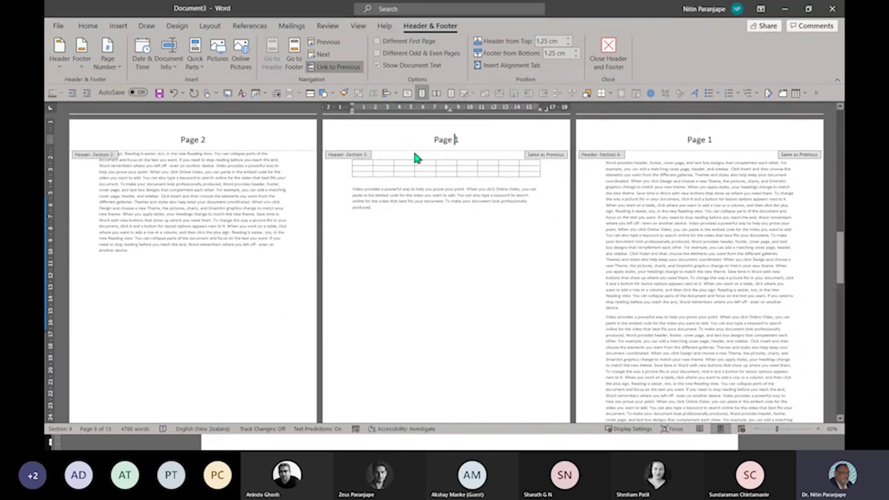
pyautogui.click(107, 54)
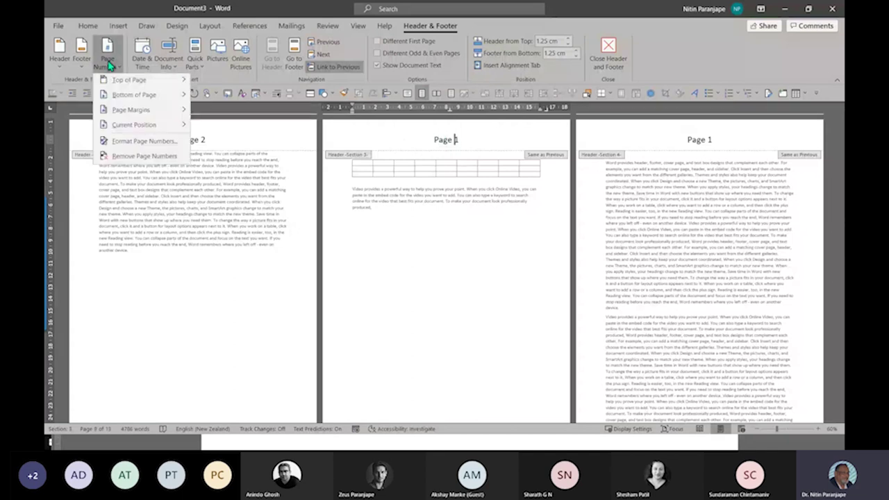
pyautogui.click(136, 144)
pyautogui.click(416, 240)
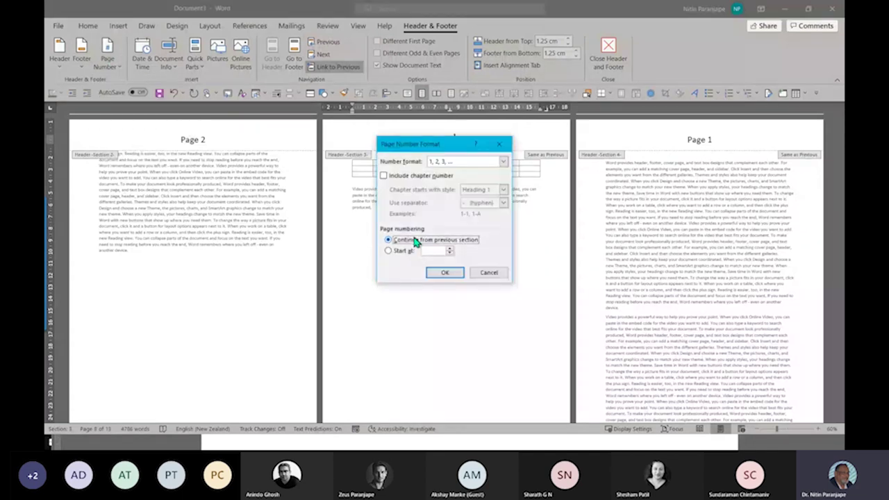
pyautogui.click(445, 273)
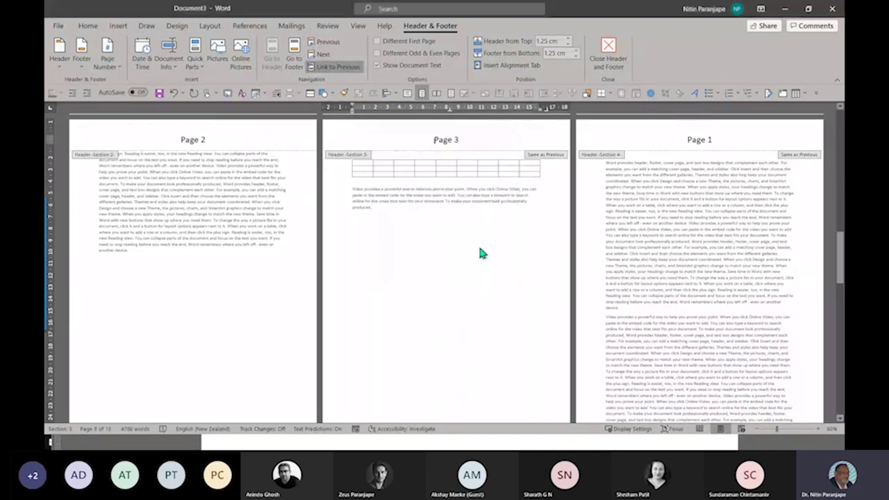
# Set section 4's page numbering to continue from the previous section.
pyautogui.click(691, 142)
pyautogui.click(106, 52)
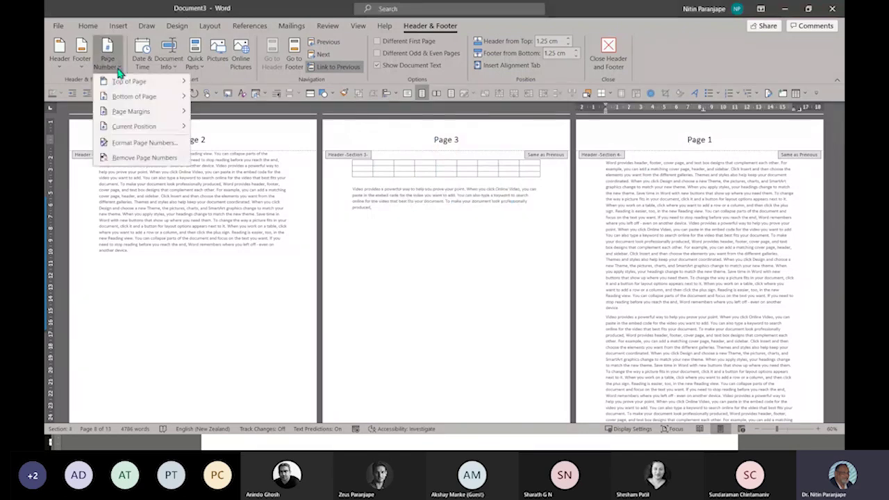
pyautogui.click(138, 144)
pyautogui.click(389, 240)
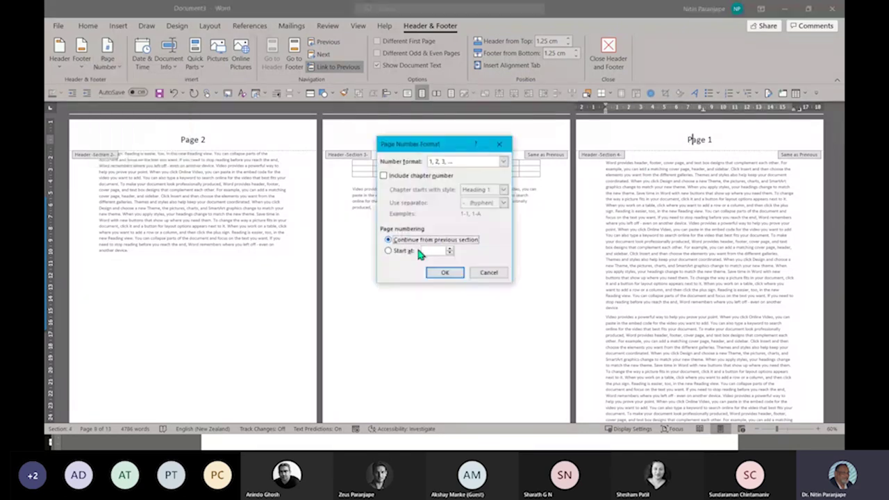
pyautogui.click(445, 272)
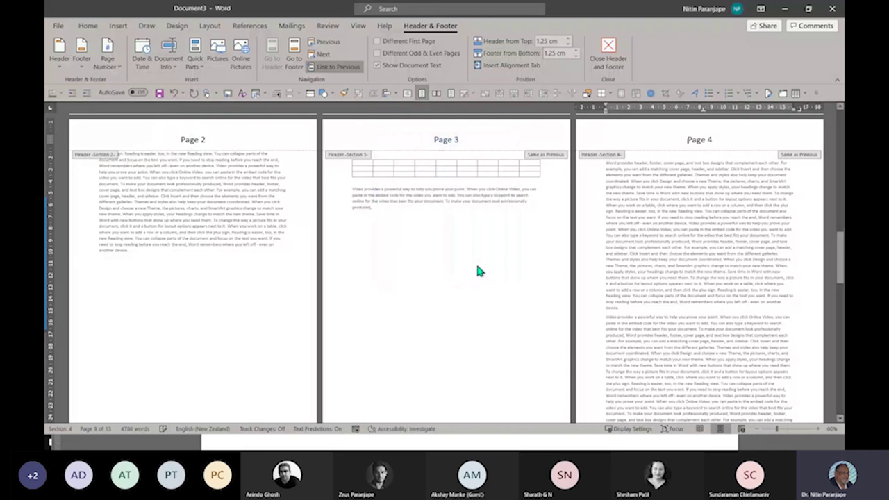
# Leave header editing and set the table page's section to landscape orientation.
pyautogui.doubleClick(366, 243)
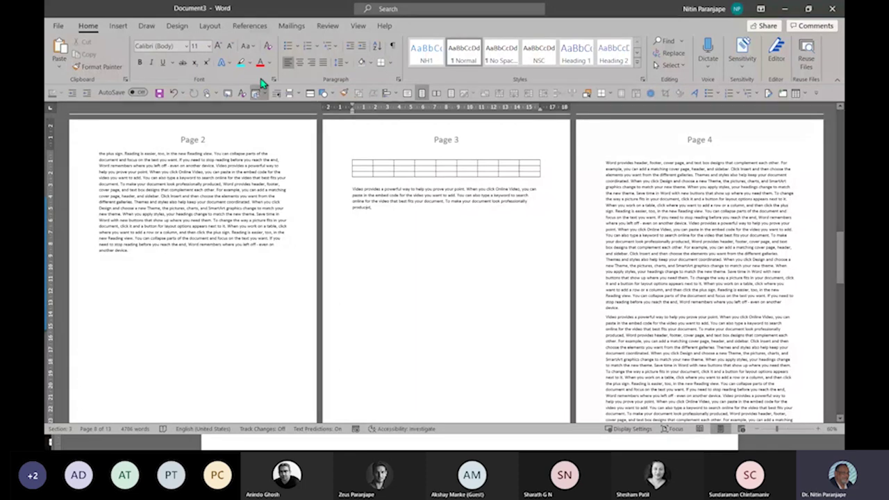
pyautogui.click(211, 26)
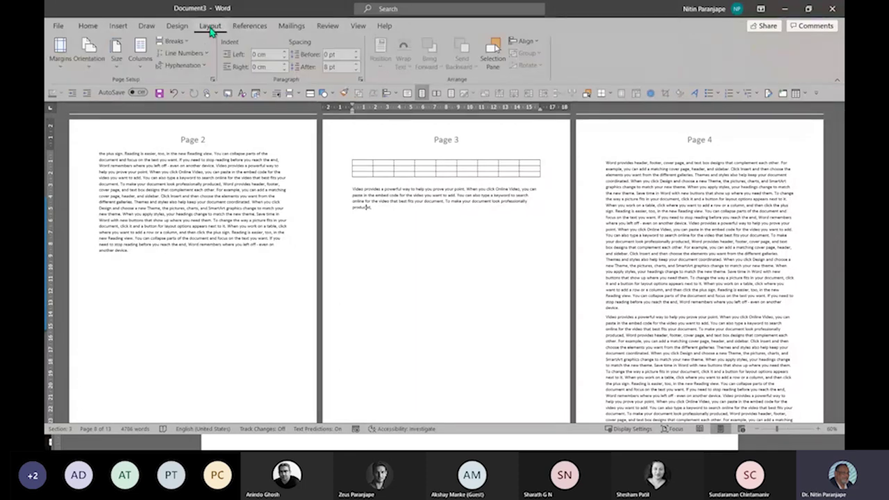
pyautogui.click(88, 52)
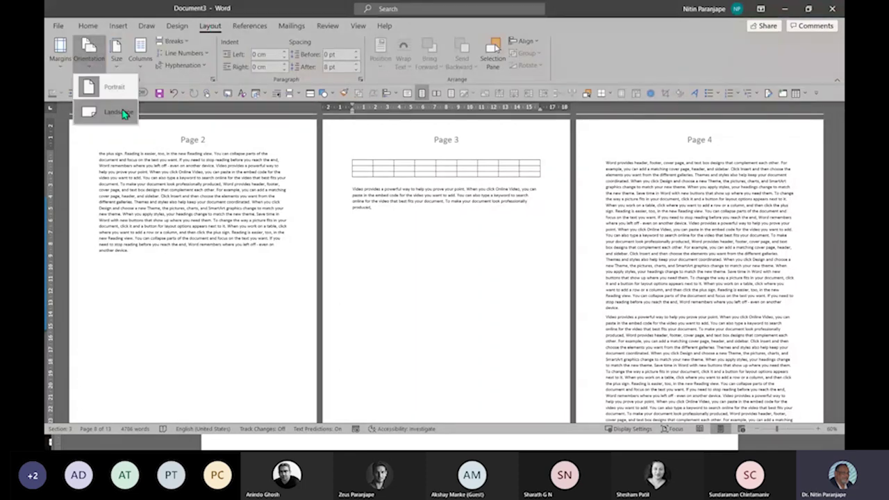
pyautogui.click(125, 113)
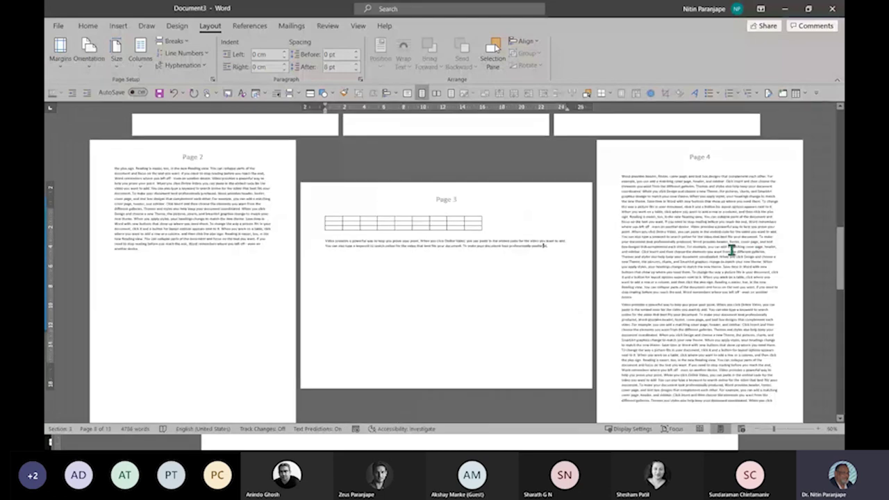
# Generate several paragraphs of random filler text with the =rand function on a new line below the landscape page's paragraph.
pyautogui.click(569, 246)
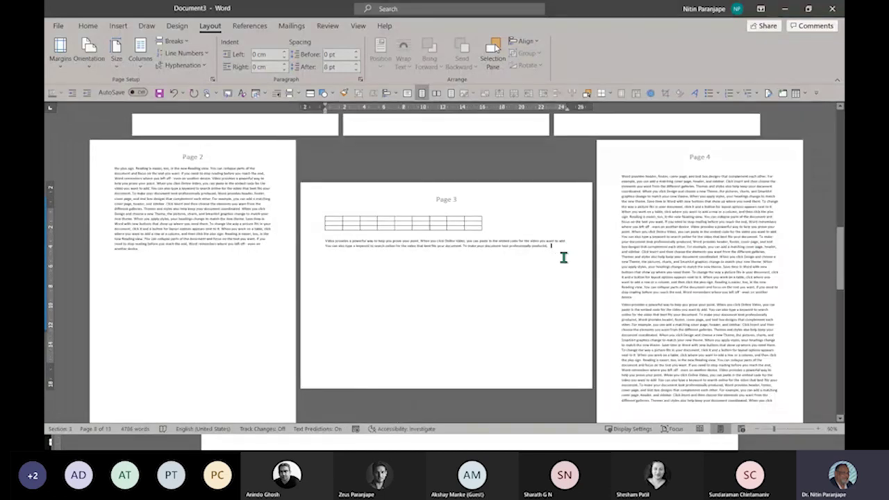
pyautogui.press('Return')
pyautogui.press('Return')
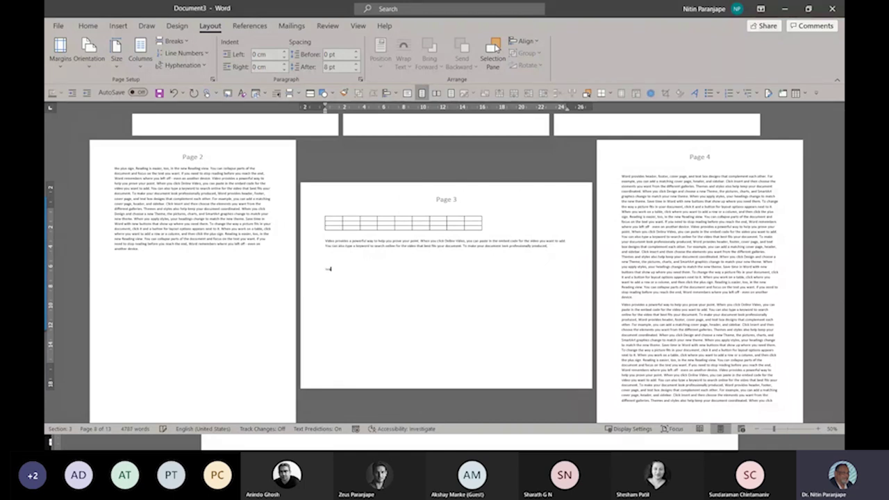
pyautogui.write('=rand(10,1')
pyautogui.hotkey('shift', 'Home')
pyautogui.press('BackSpace')
pyautogui.write('=rand(4)')
pyautogui.press('Return')
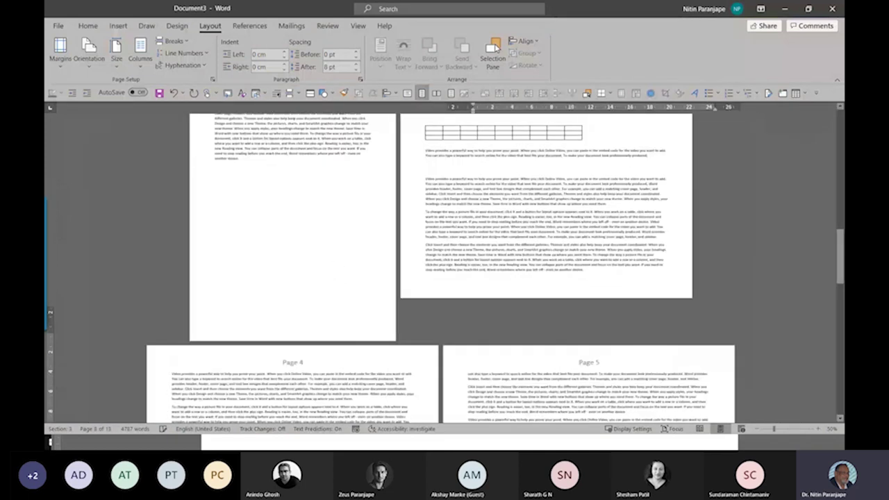
pyautogui.scroll(3, 686, 213)
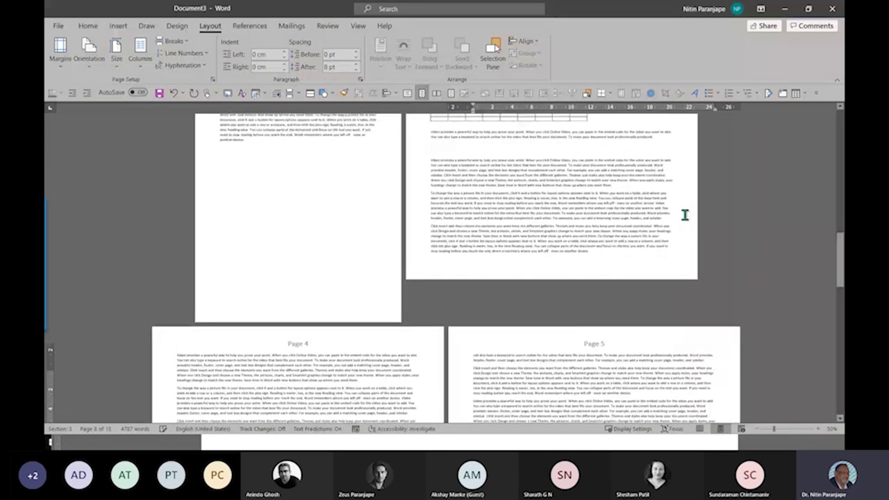
pyautogui.scroll(-3, 662, 255)
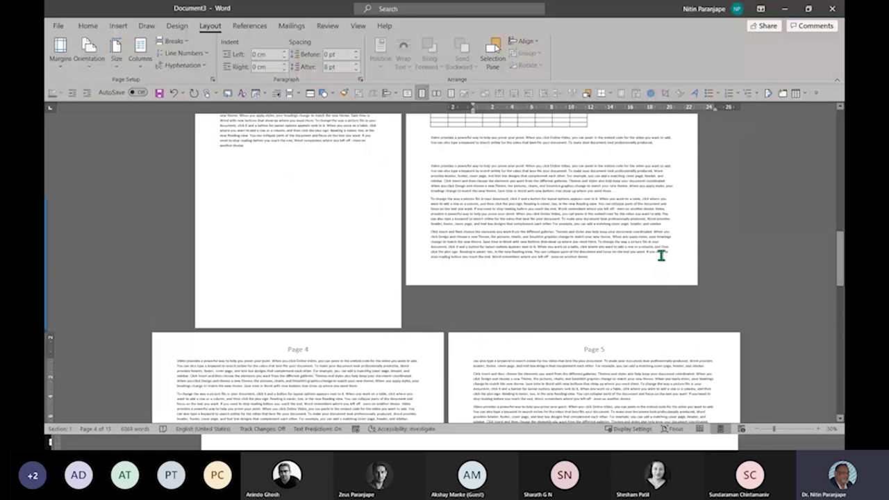
# Add two blank paragraphs after the first paragraph on page 7.
pyautogui.scroll(-10, 662, 254)
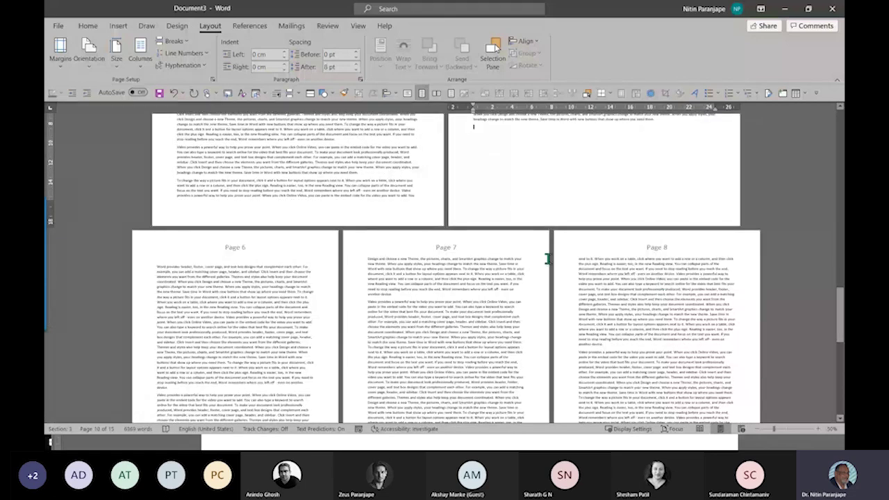
pyautogui.click(407, 285)
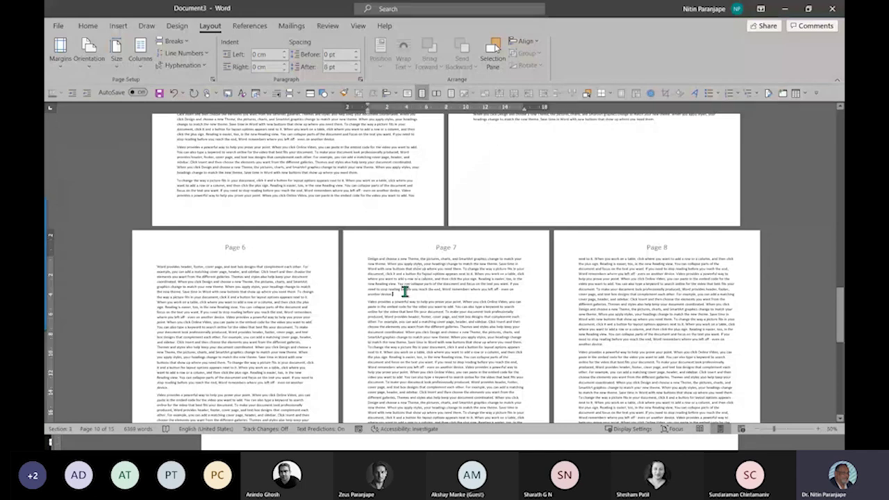
pyautogui.press('Return')
pyautogui.press('Return')
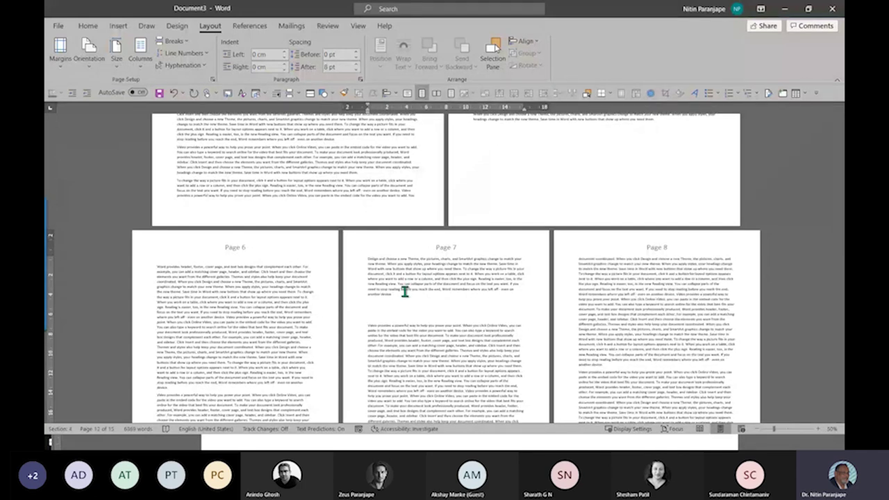
pyautogui.scroll(10, 405, 291)
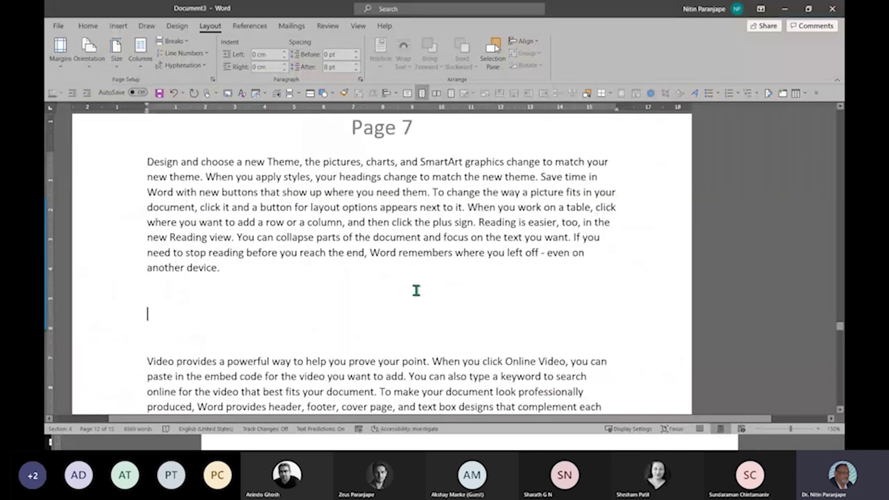
pyautogui.scroll(-2, 407, 283)
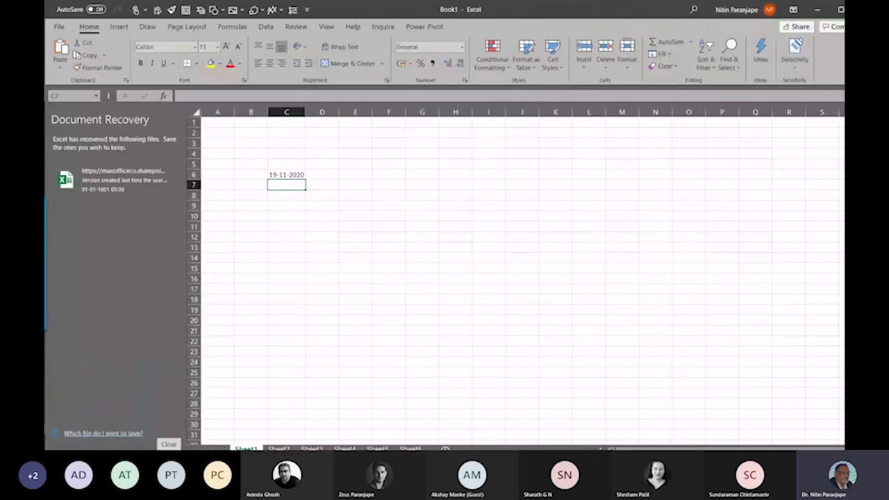
# In Excel, dismiss the document recovery list and fill a daily date series from C6 down to C179.
pyautogui.click(168, 444)
pyautogui.click(147, 176)
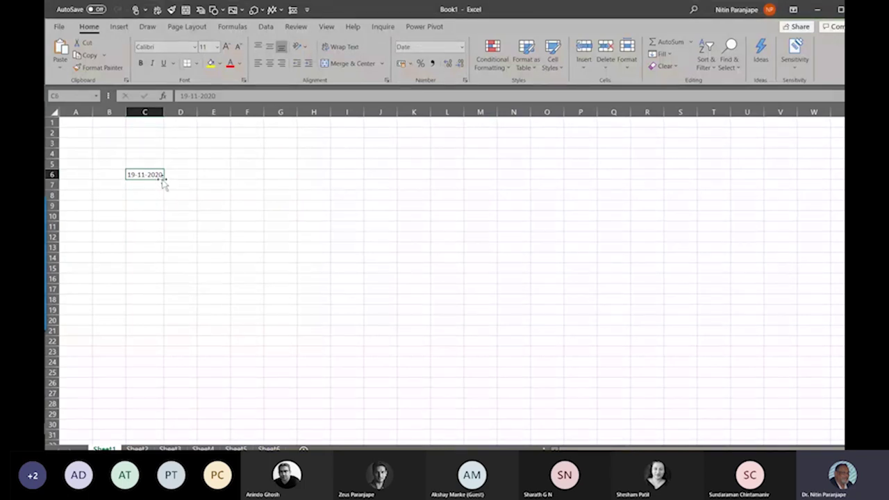
pyautogui.moveTo(164, 180); pyautogui.dragTo(206, 353)
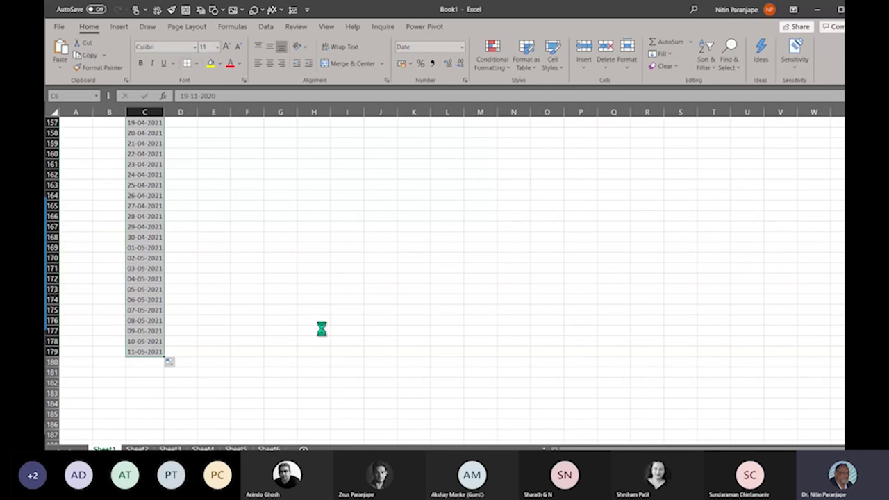
# Format the dates in the style 19-Nov-20 and copy them as plain text into the blank line on page 7 in Word.
pyautogui.hotkey('ctrl', 'shift', '3')
pyautogui.hotkey('ctrl', 'c')
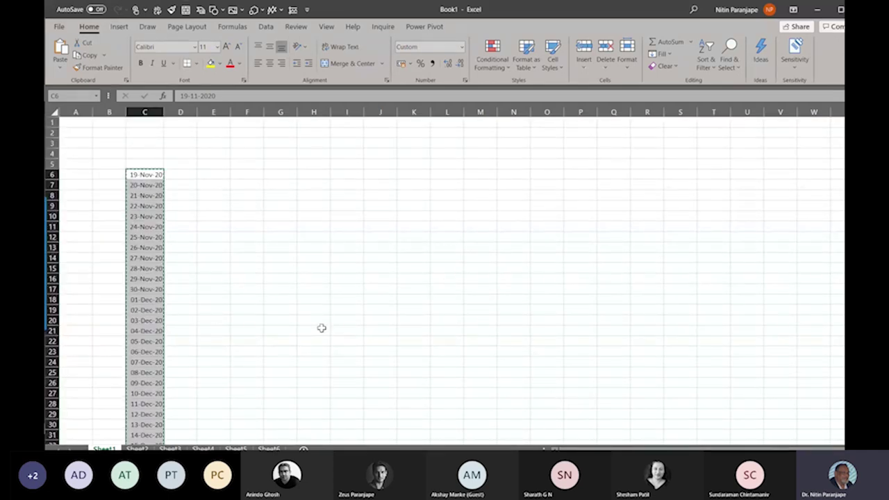
pyautogui.hotkey('alt', 'Tab')
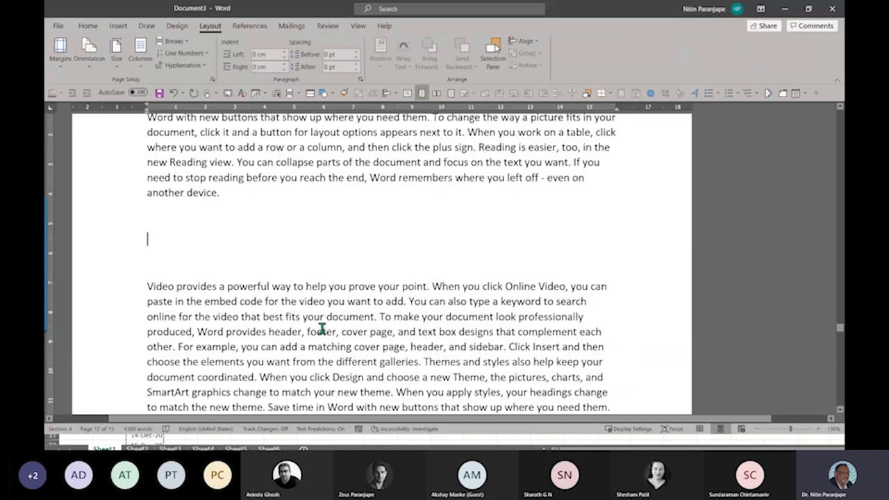
pyautogui.rightClick(171, 237)
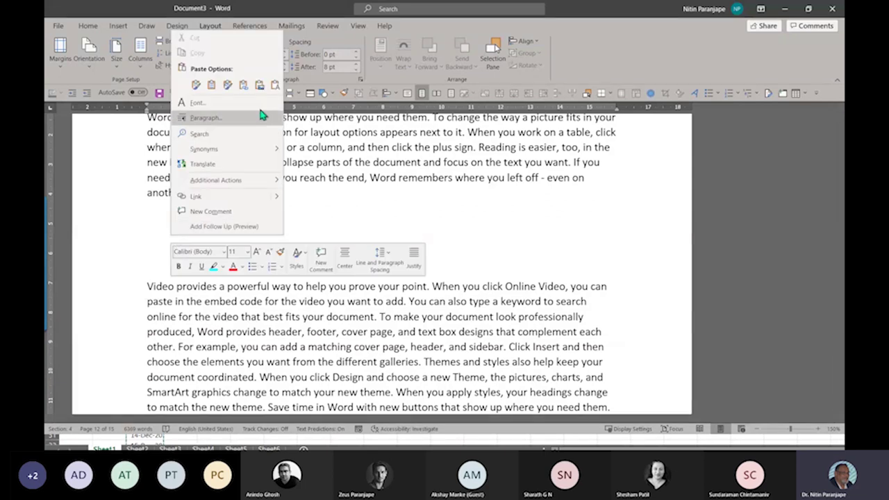
pyautogui.click(275, 85)
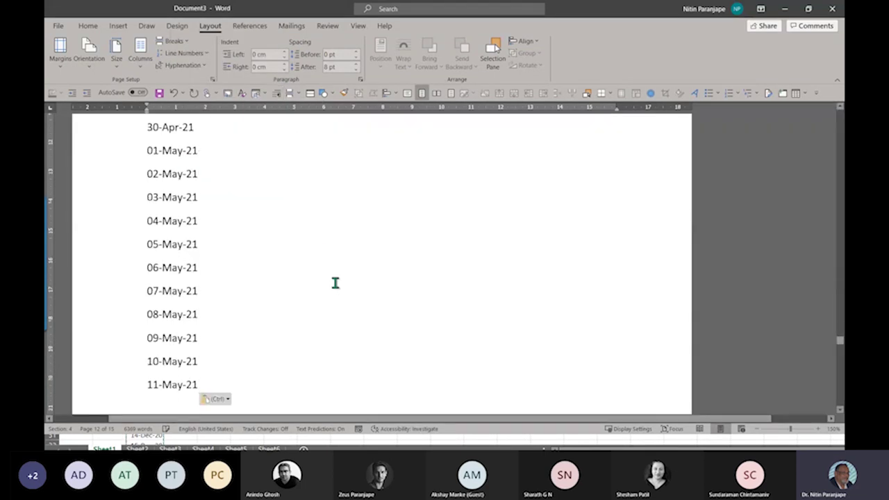
# Examine how the pasted single-column date list spreads over the pages from page 7 onward.
pyautogui.keyDown('ctrl'); pyautogui.scroll(-2, 337, 284); pyautogui.keyUp('ctrl')
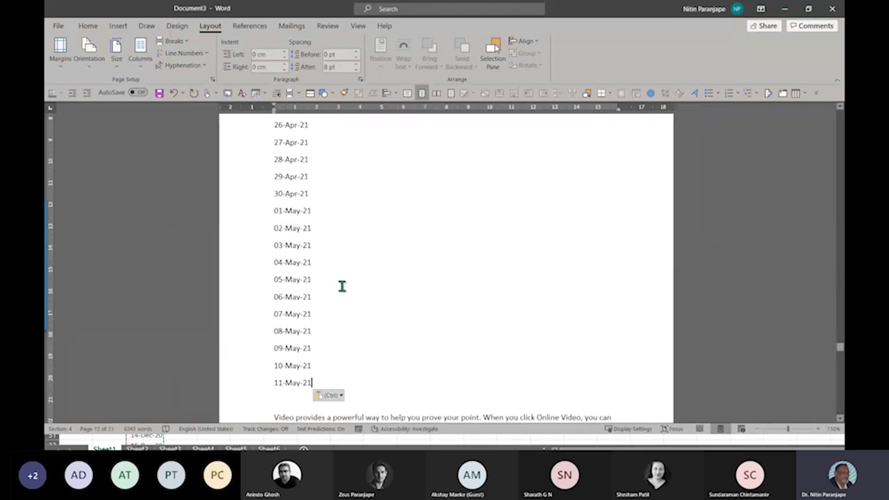
pyautogui.keyDown('ctrl'); pyautogui.scroll(-7, 342, 286); pyautogui.keyUp('ctrl')
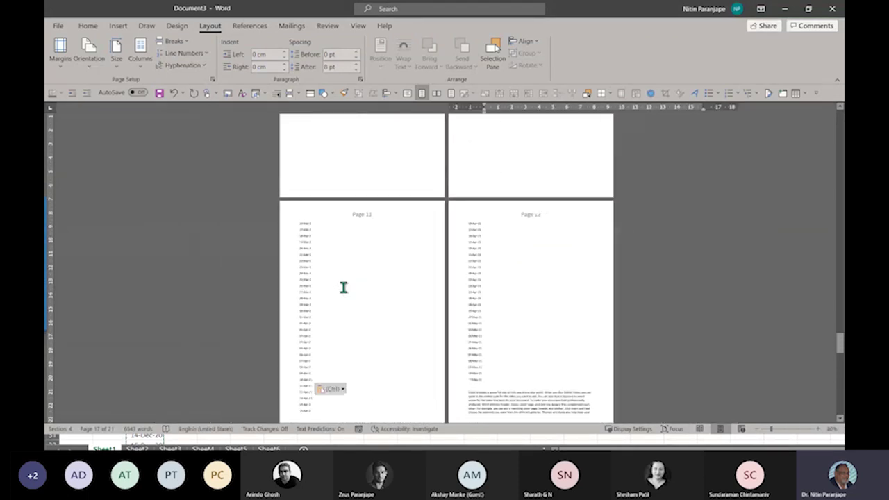
pyautogui.keyDown('ctrl'); pyautogui.scroll(-3, 343, 287); pyautogui.keyUp('ctrl')
pyautogui.keyDown('ctrl'); pyautogui.scroll(8, 347, 289); pyautogui.keyUp('ctrl')
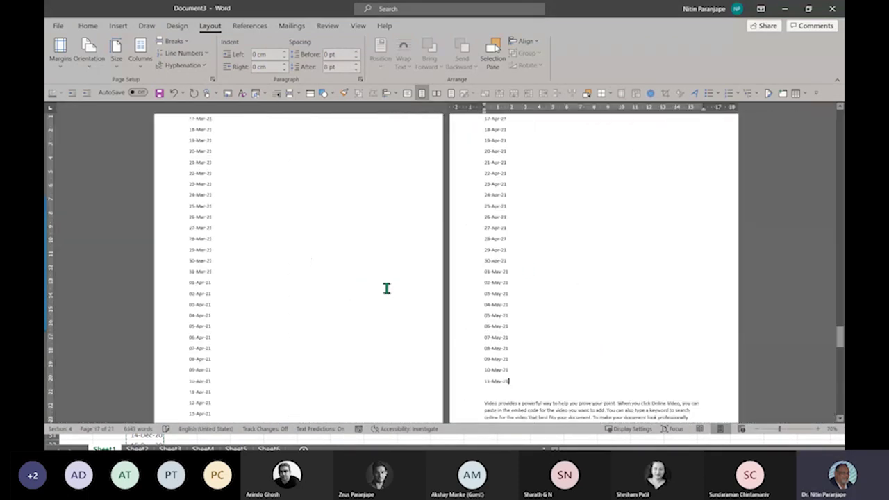
pyautogui.scroll(1, 330, 279)
pyautogui.scroll(10, 334, 278)
pyautogui.scroll(5, 335, 276)
pyautogui.scroll(-1, 334, 275)
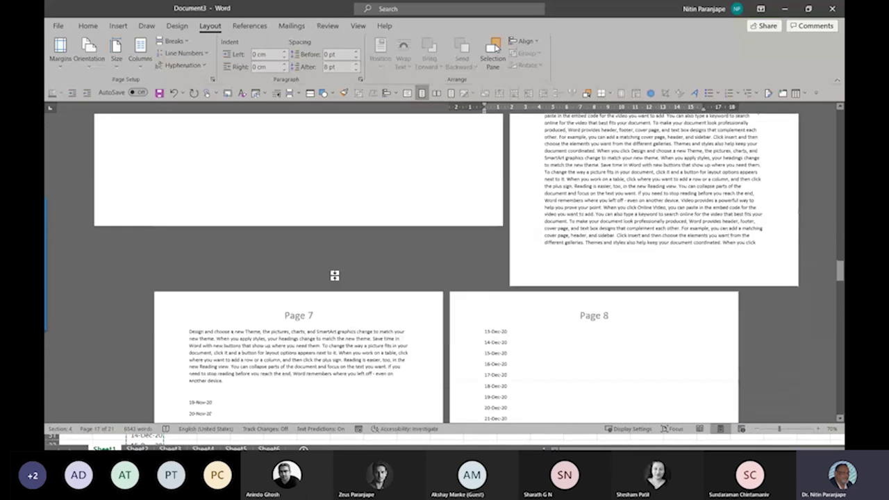
pyautogui.scroll(4, 334, 276)
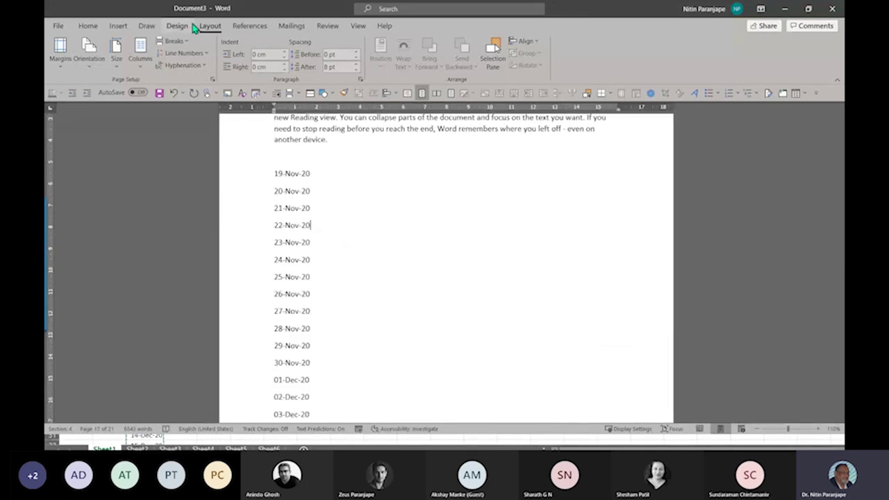
# Try a three-column layout with the insertion point in the date list, and undo it.
pyautogui.click(137, 65)
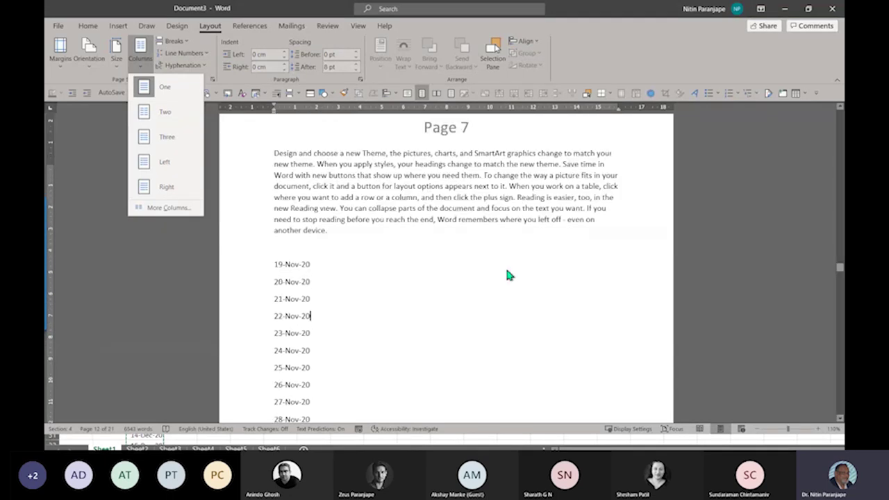
pyautogui.click(166, 150)
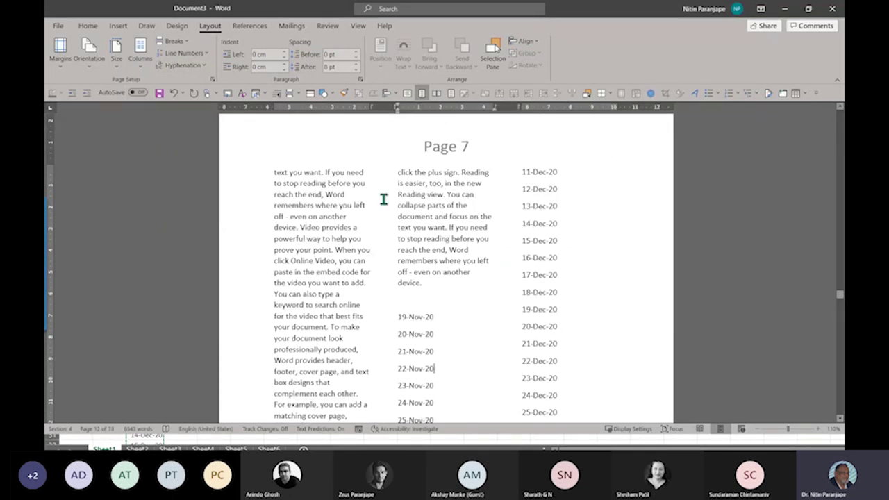
pyautogui.hotkey('ctrl', 'z')
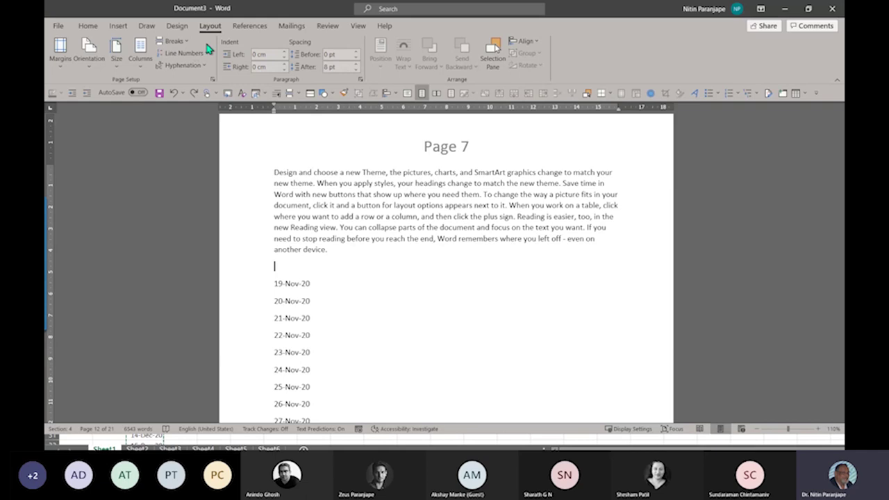
# Insert a continuous section break on page 7 in front of the first date of the list.
pyautogui.click(185, 42)
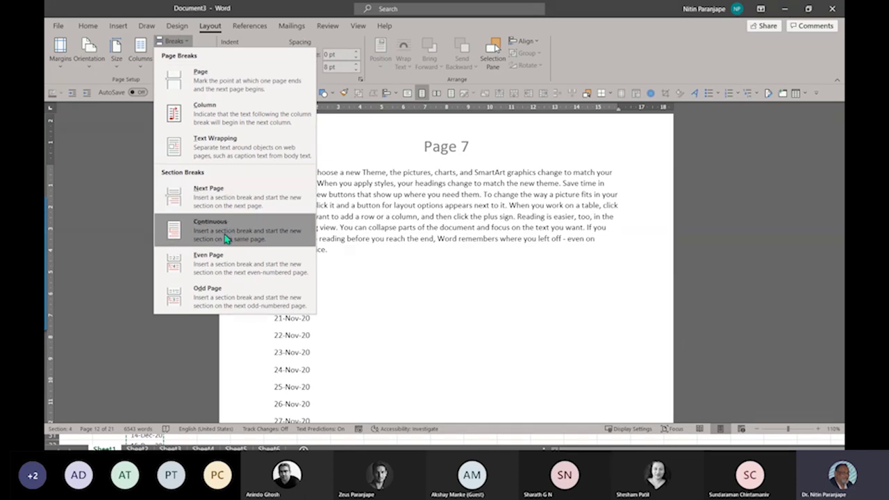
pyautogui.click(282, 241)
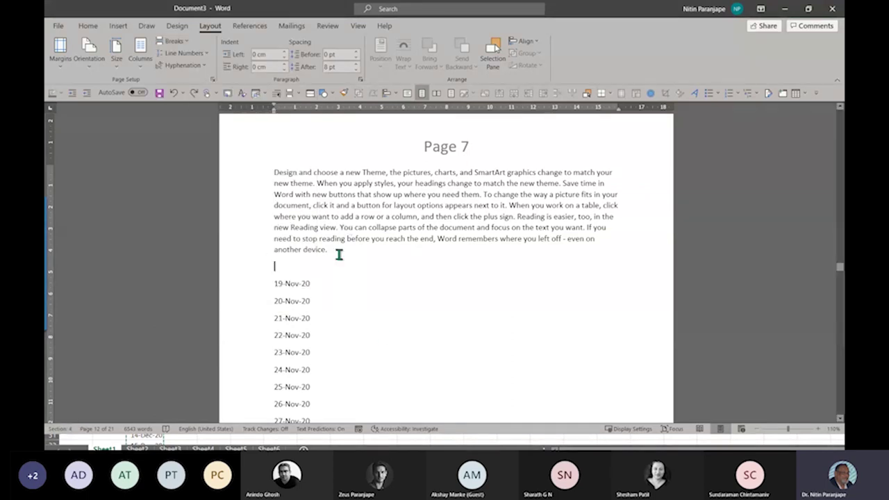
pyautogui.click(171, 41)
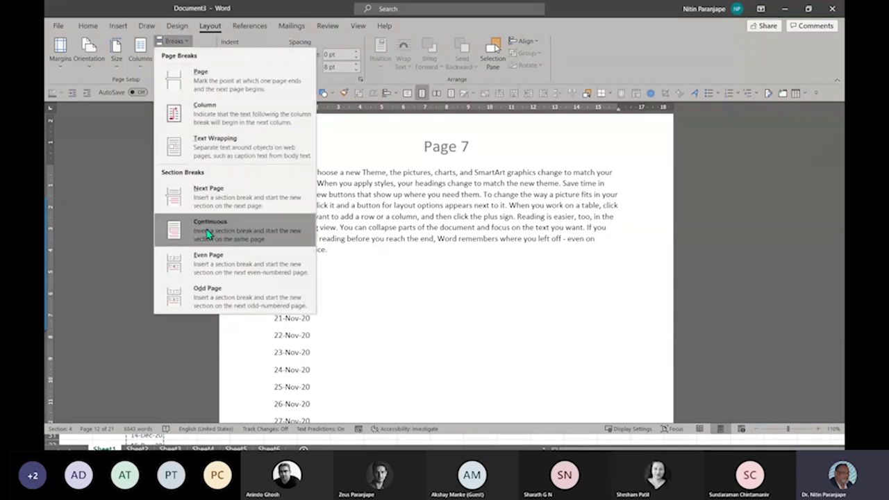
pyautogui.click(207, 233)
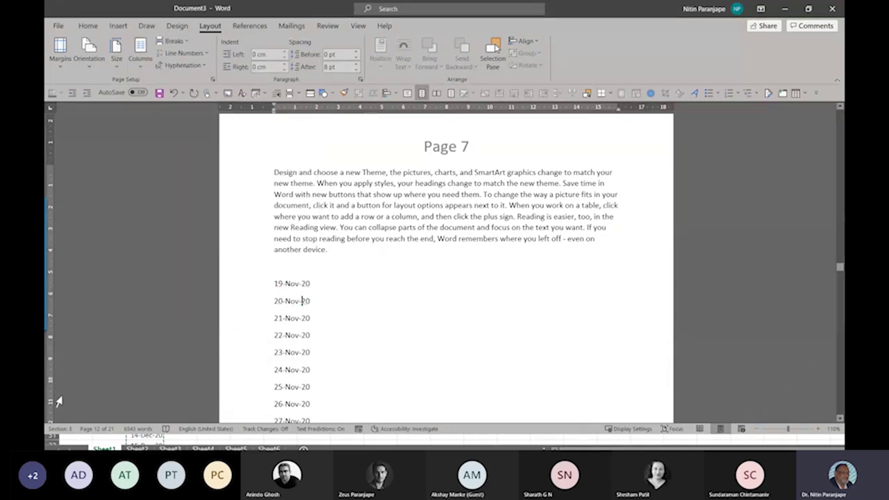
# Insert a continuous section break on the blank line below the last date of the list, 11-May-21.
pyautogui.scroll(-20, 478, 273)
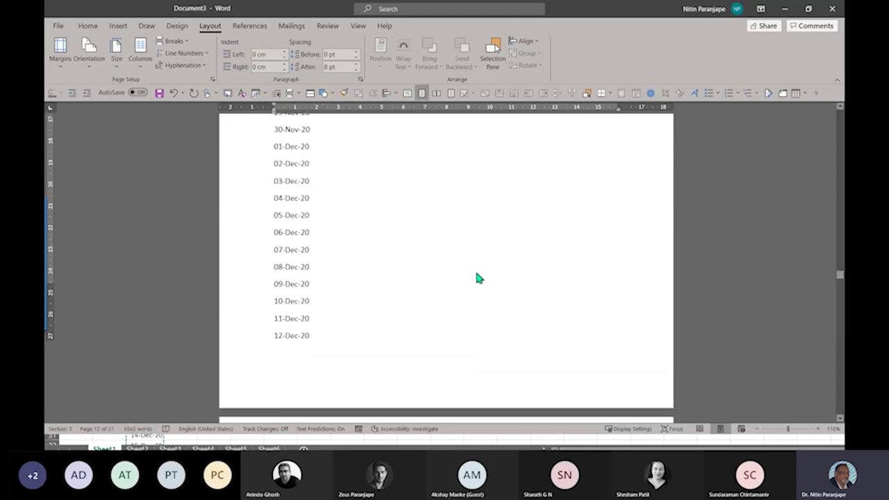
pyautogui.scroll(-20, 477, 272)
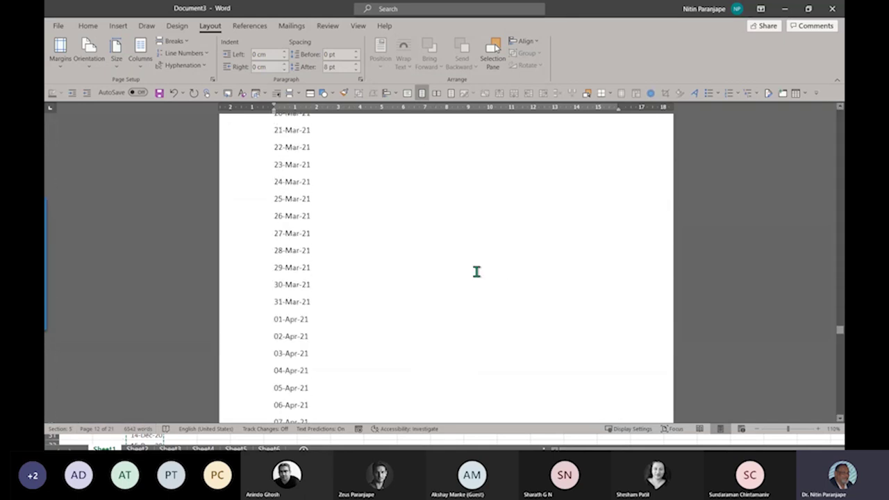
pyautogui.scroll(-6, 478, 272)
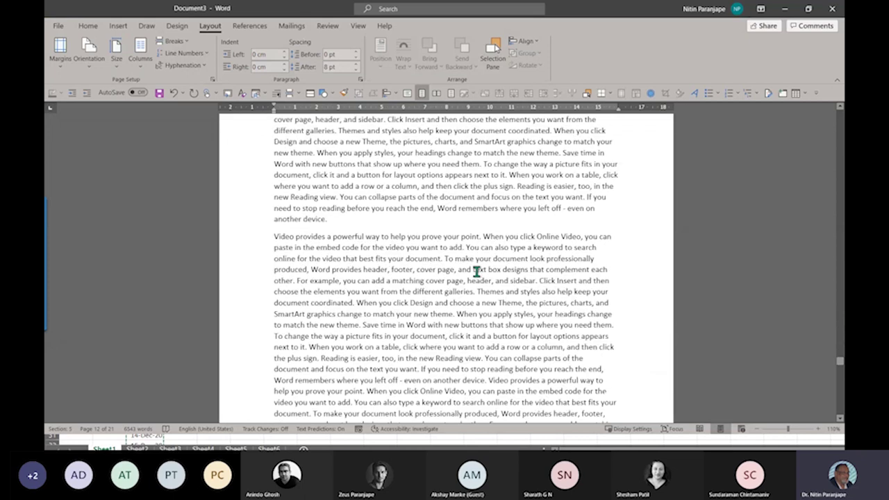
pyautogui.scroll(-5, 477, 271)
pyautogui.scroll(10, 431, 246)
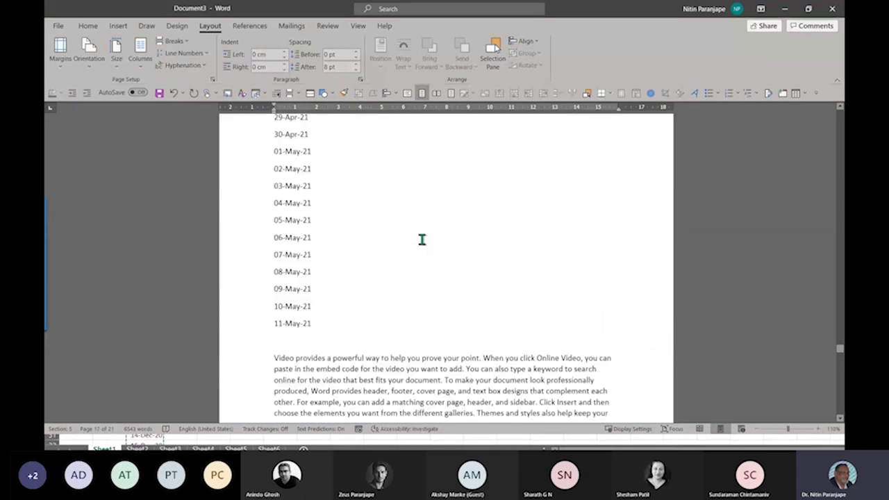
pyautogui.click(318, 353)
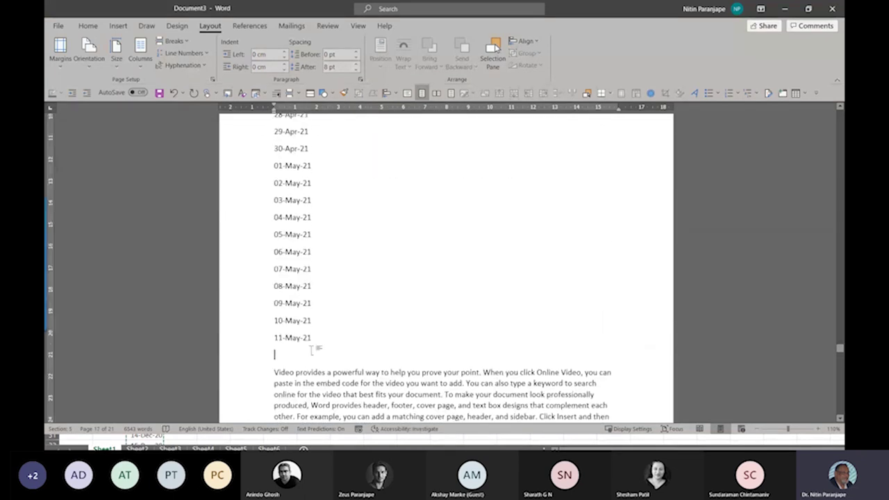
pyautogui.click(161, 43)
pyautogui.click(208, 226)
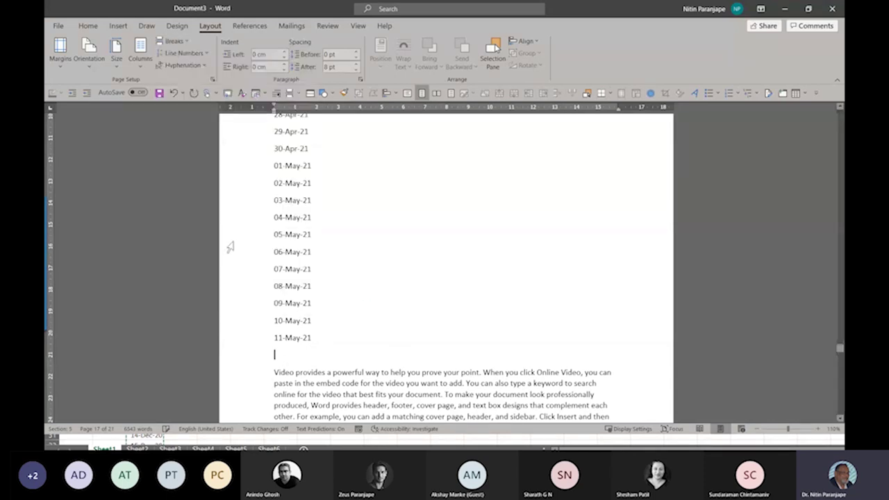
# Try 9999 columns for the section holding the date list, and apply 6 columns instead.
pyautogui.click(298, 242)
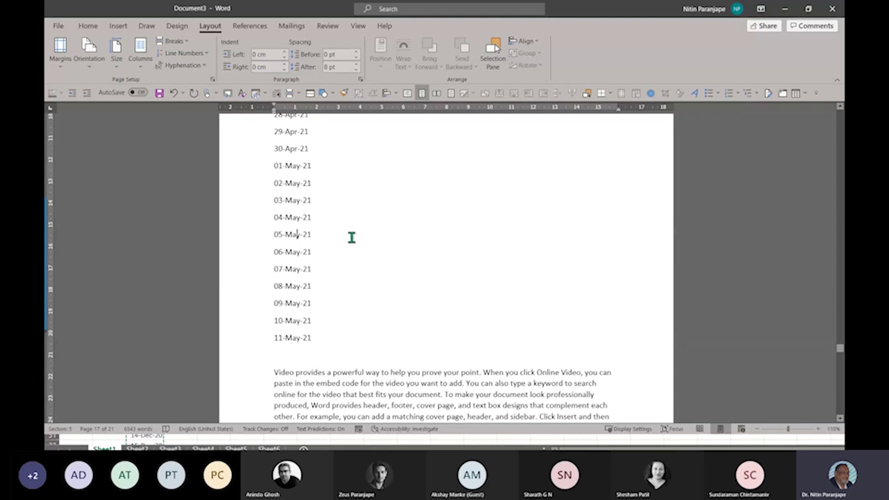
pyautogui.scroll(20, 351, 237)
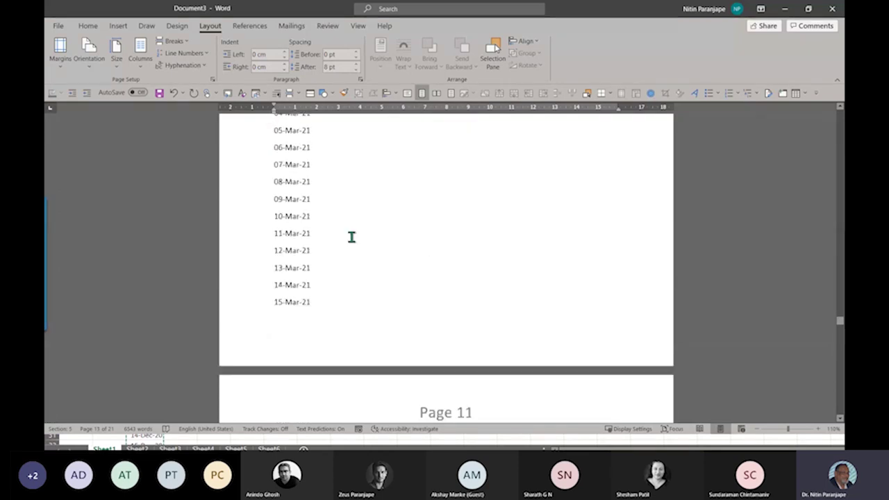
pyautogui.click(308, 217)
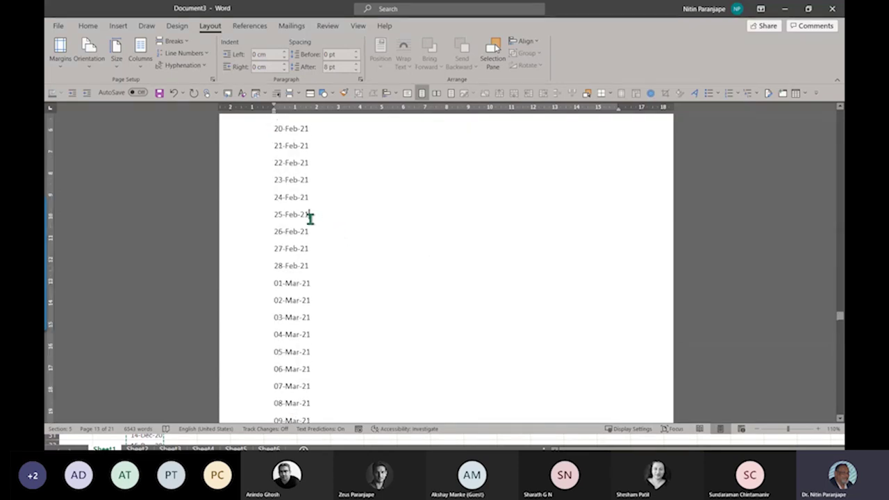
pyautogui.click(140, 51)
pyautogui.click(168, 207)
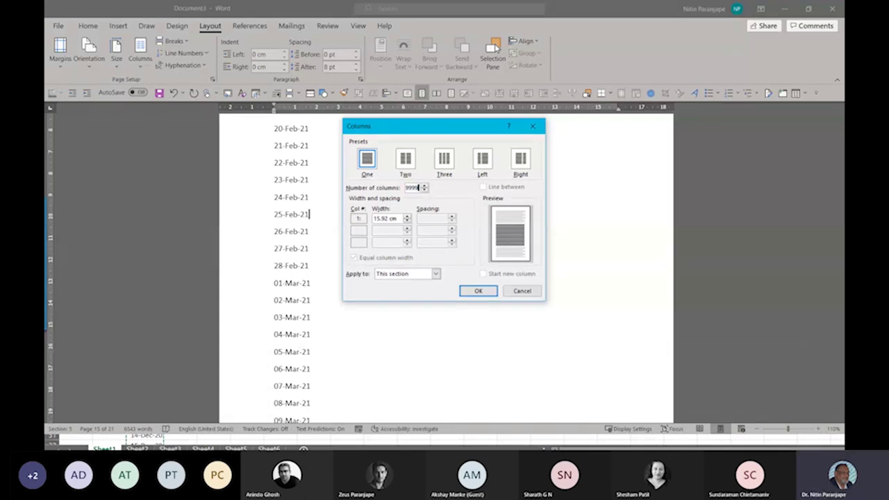
pyautogui.press('Tab')
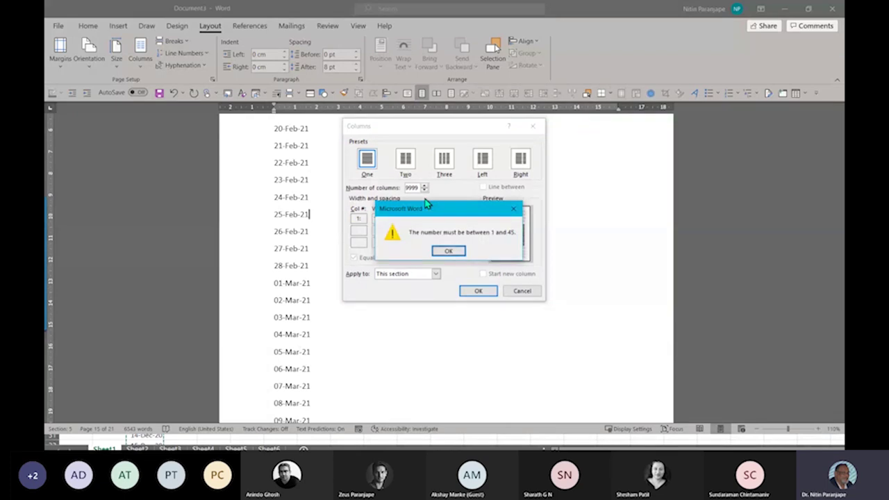
pyautogui.press('Return')
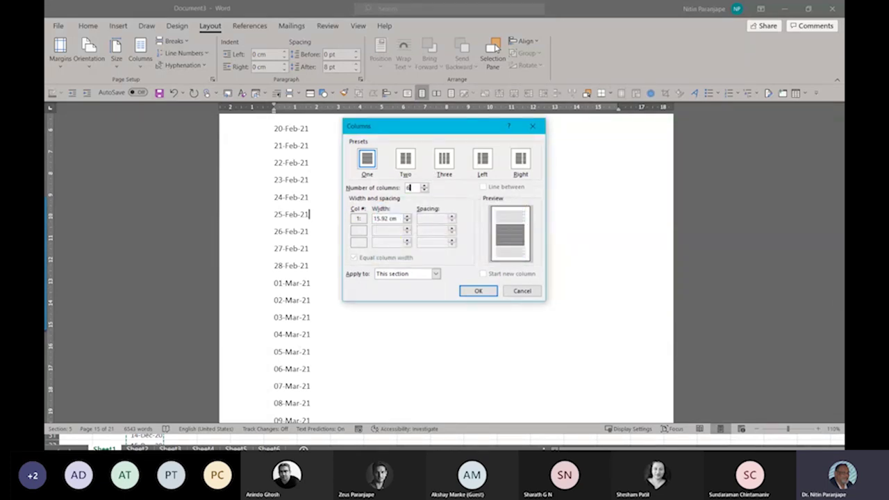
pyautogui.write('6')
pyautogui.press('Return')
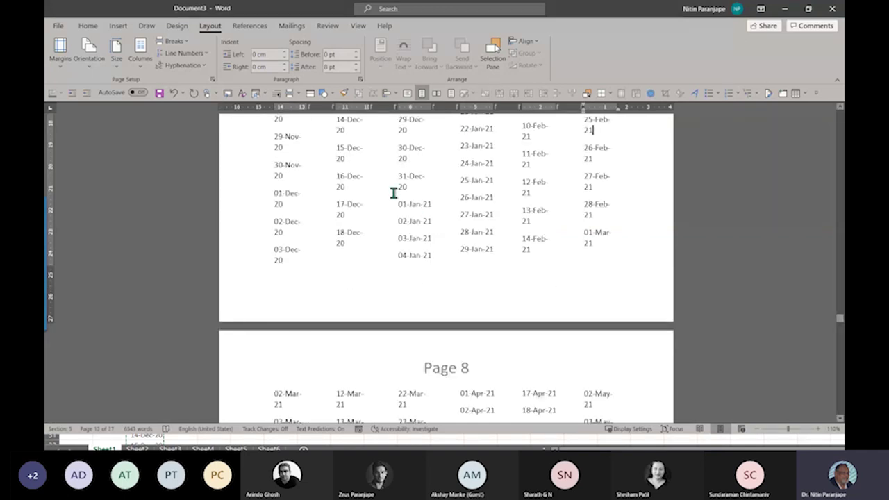
# Set the date list section to 5 columns and check its layout against the text before and after it.
pyautogui.click(143, 61)
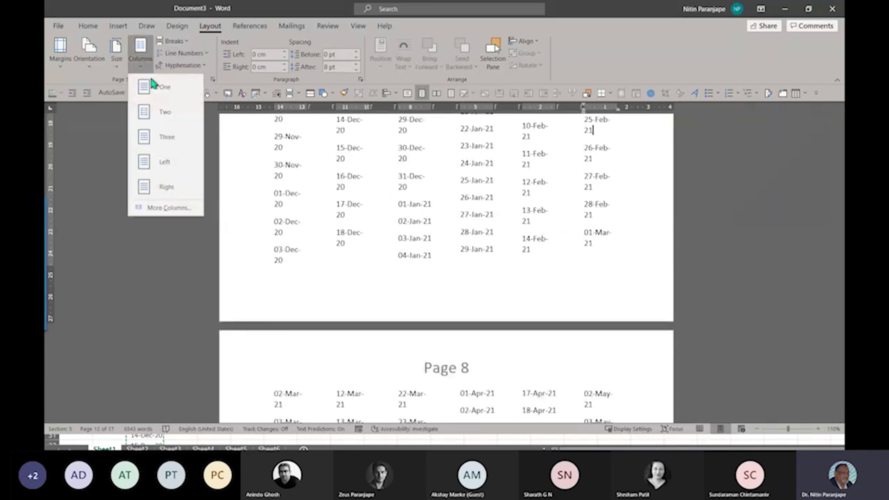
pyautogui.click(161, 207)
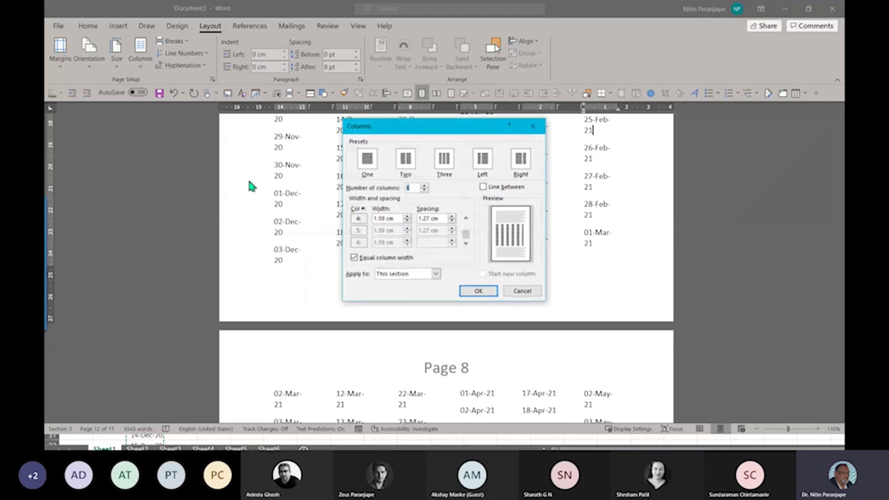
pyautogui.click(425, 191)
pyautogui.click(477, 289)
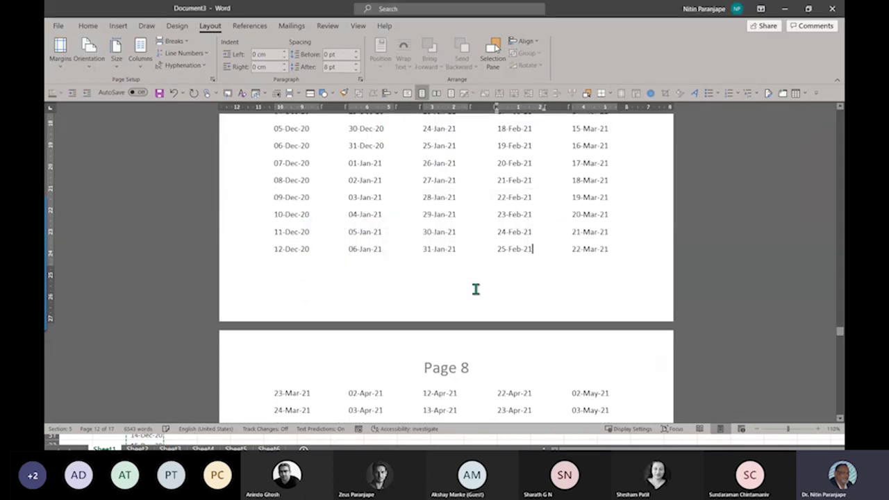
pyautogui.scroll(5, 403, 213)
pyautogui.scroll(-8, 403, 213)
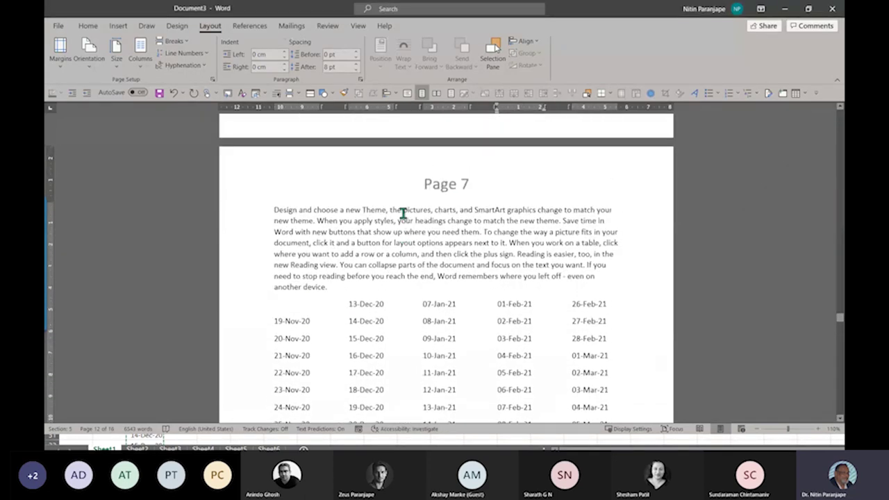
pyautogui.scroll(-5, 403, 215)
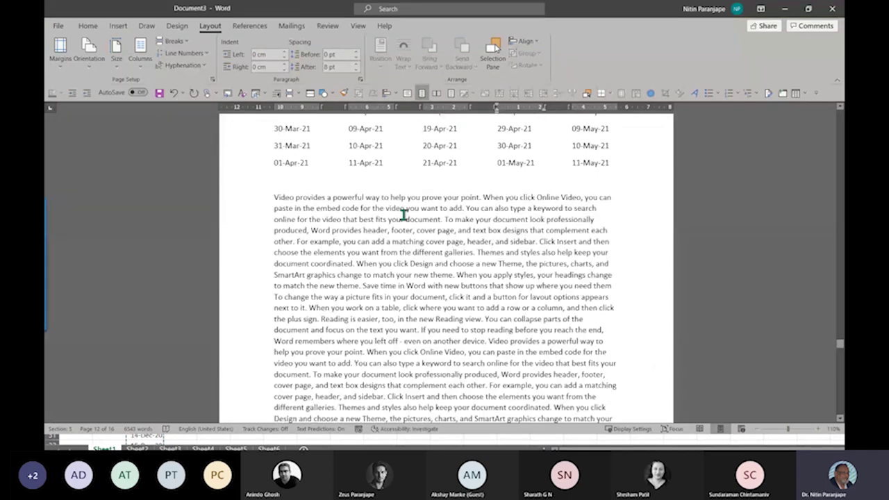
pyautogui.scroll(5, 403, 214)
pyautogui.scroll(10, 403, 214)
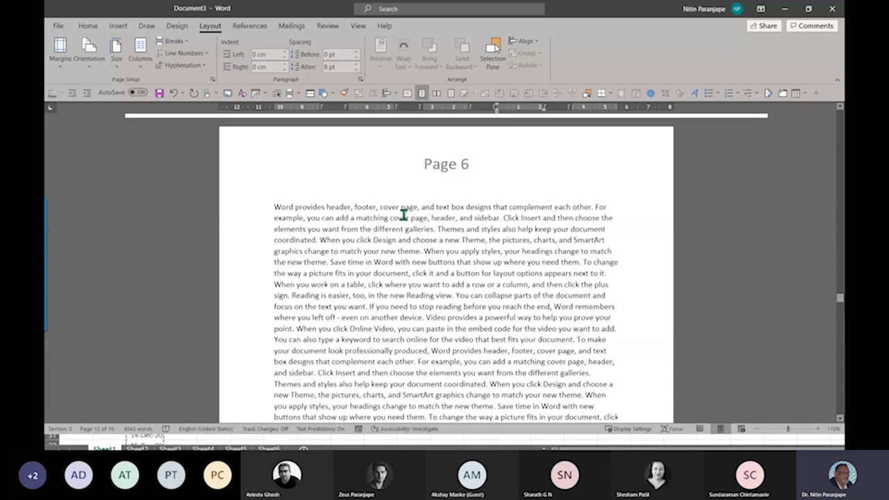
# Switch to the open document "Using Mouse Efficiently V920 - Edition 1.0 - Complimentary Copy.docx".
pyautogui.scroll(10, 403, 215)
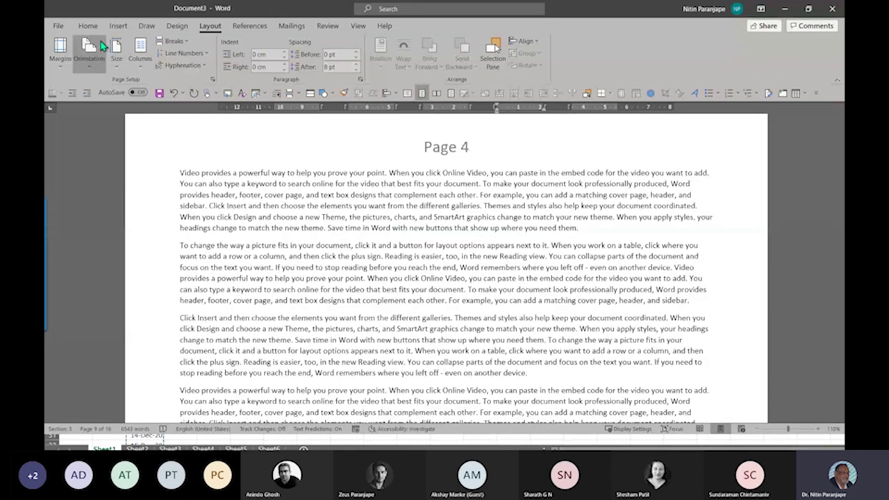
pyautogui.click(354, 29)
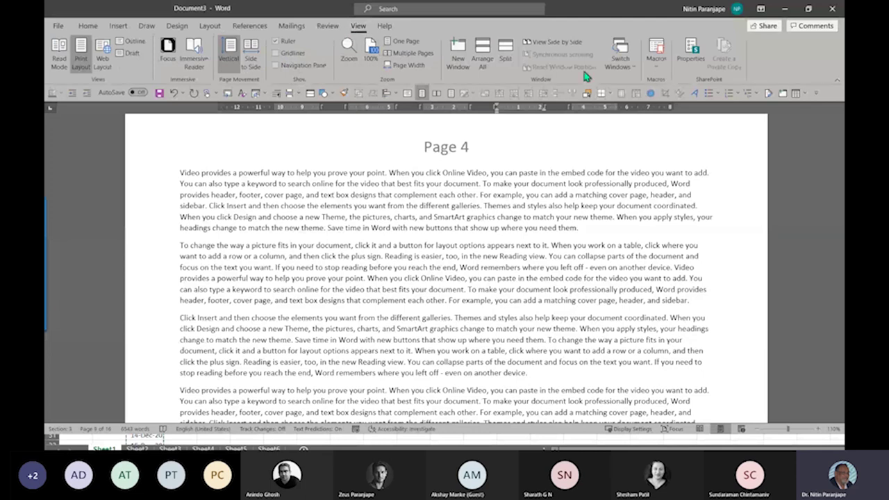
pyautogui.click(635, 69)
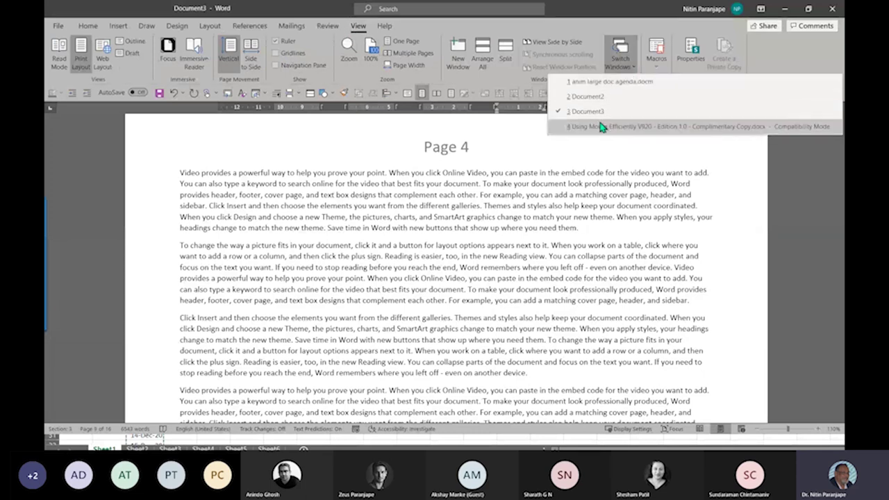
pyautogui.click(603, 122)
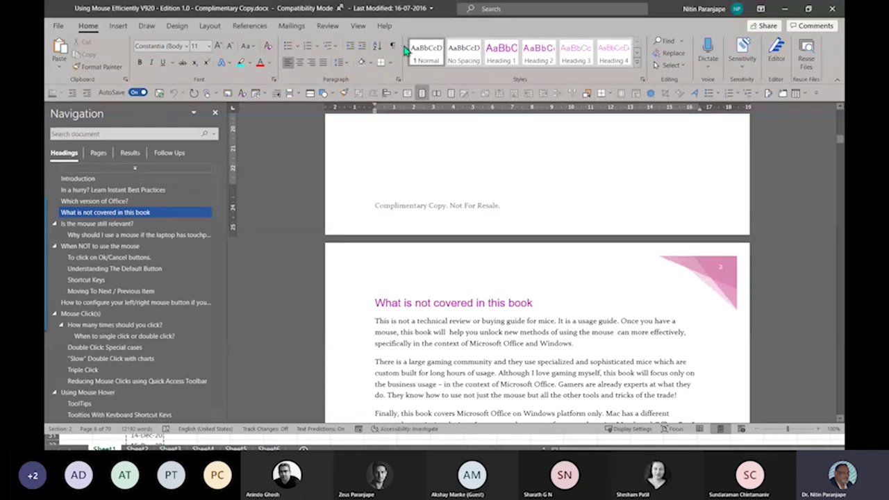
# Look through the book's heading outline down to the Summary and go to the heading "Which version of Office?".
pyautogui.click(357, 25)
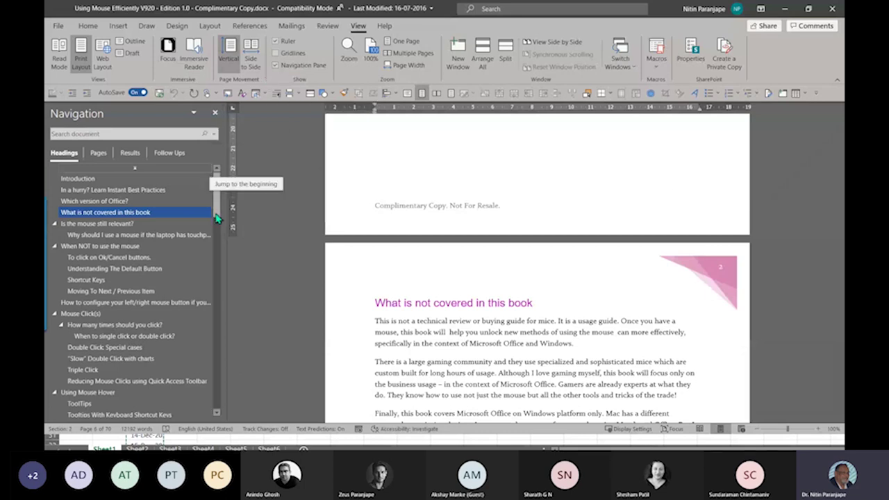
pyautogui.moveTo(215, 217); pyautogui.dragTo(235, 412)
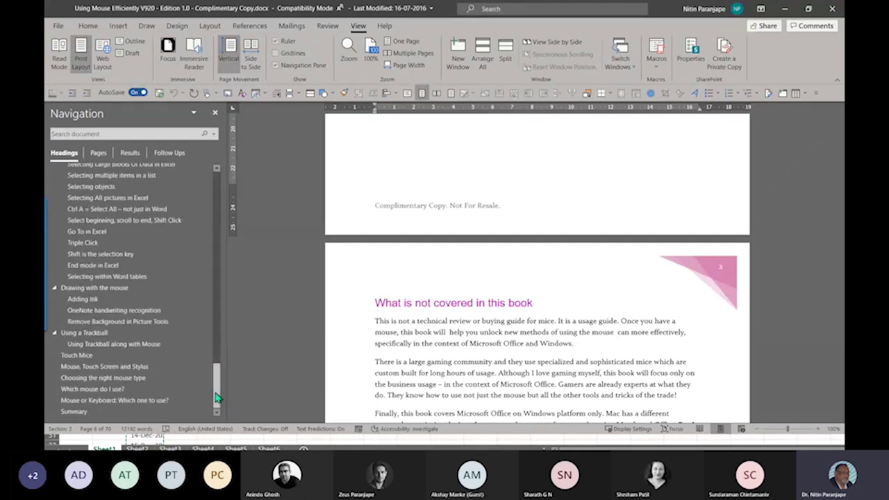
pyautogui.moveTo(215, 397); pyautogui.dragTo(219, 173)
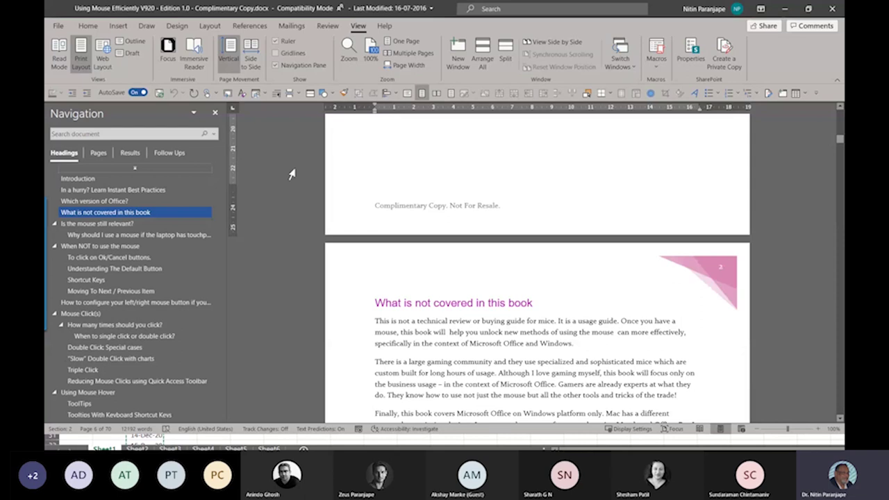
pyautogui.click(104, 203)
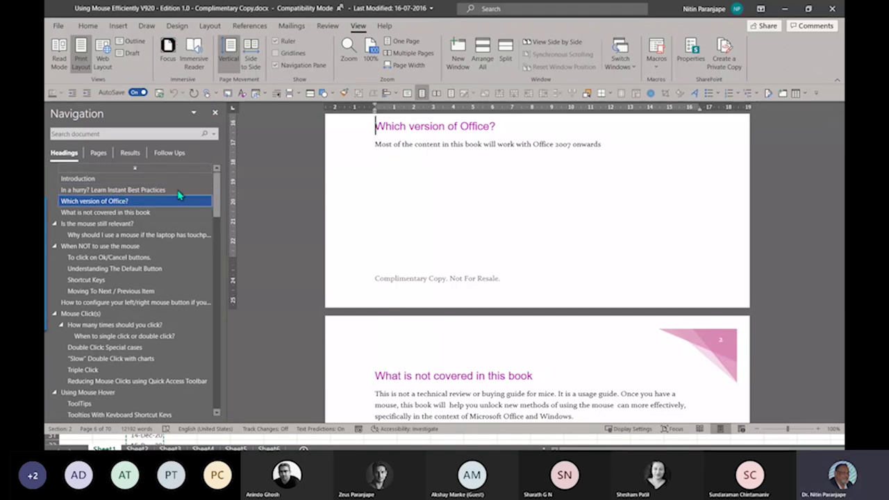
pyautogui.scroll(-10, 155, 305)
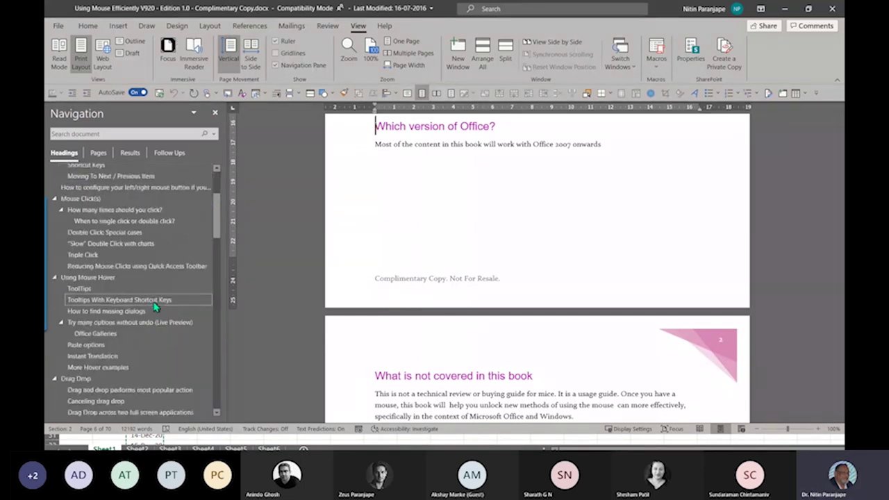
pyautogui.scroll(10, 158, 302)
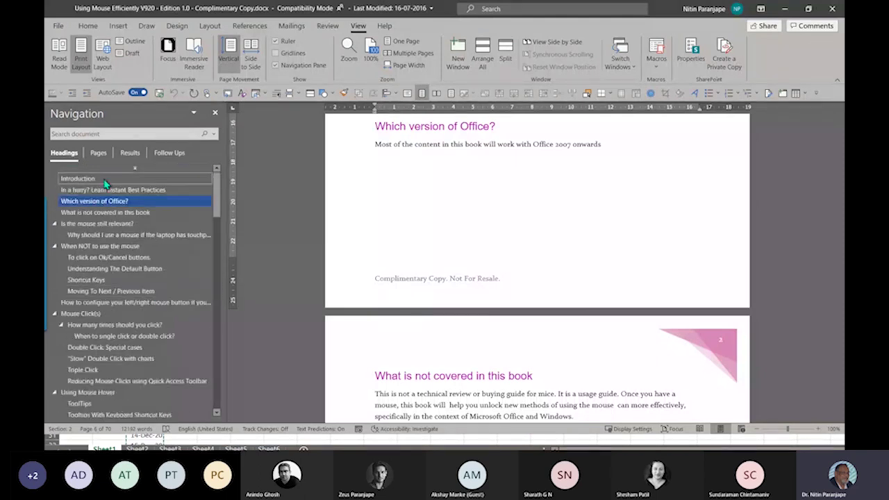
# Limit the navigation outline to Heading 1 level and look over the shortened list of headings.
pyautogui.rightClick(106, 184)
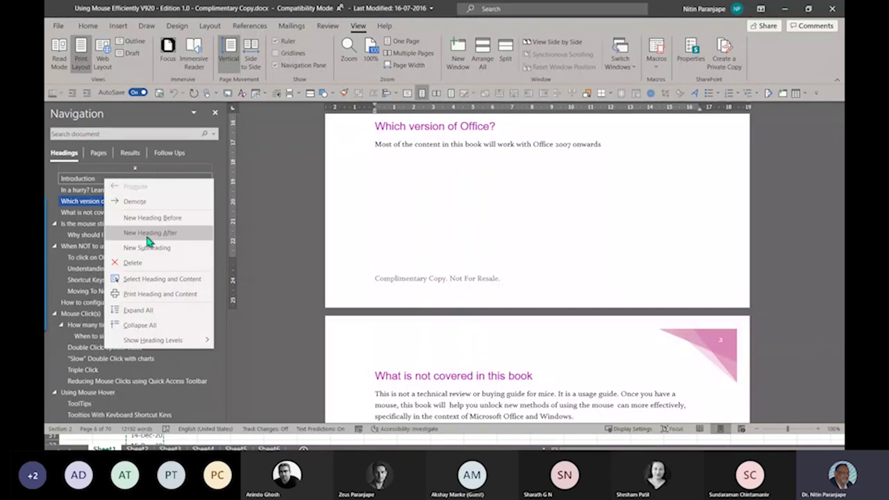
pyautogui.moveTo(202, 340)
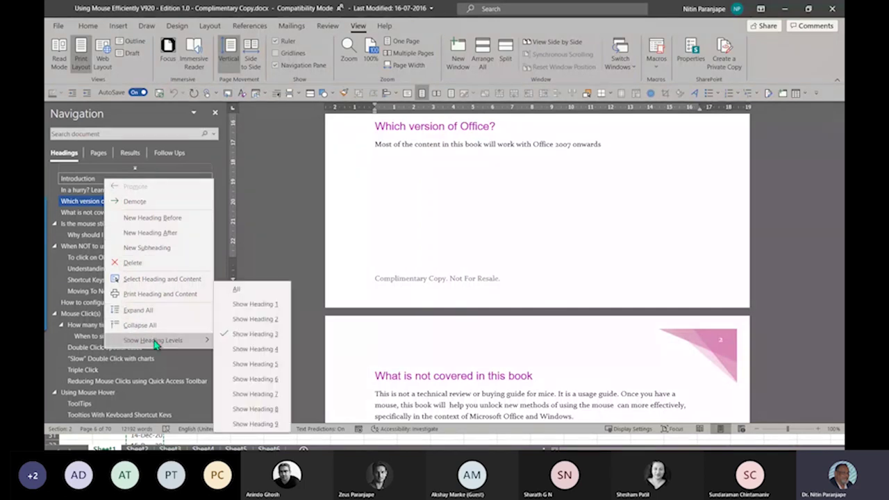
pyautogui.click(277, 321)
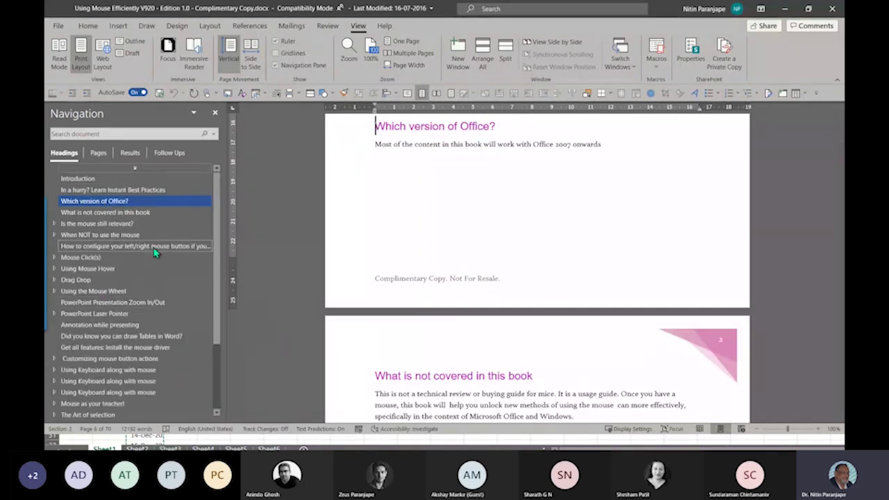
pyautogui.scroll(-3, 139, 254)
pyautogui.scroll(3, 154, 258)
pyautogui.scroll(1, 153, 257)
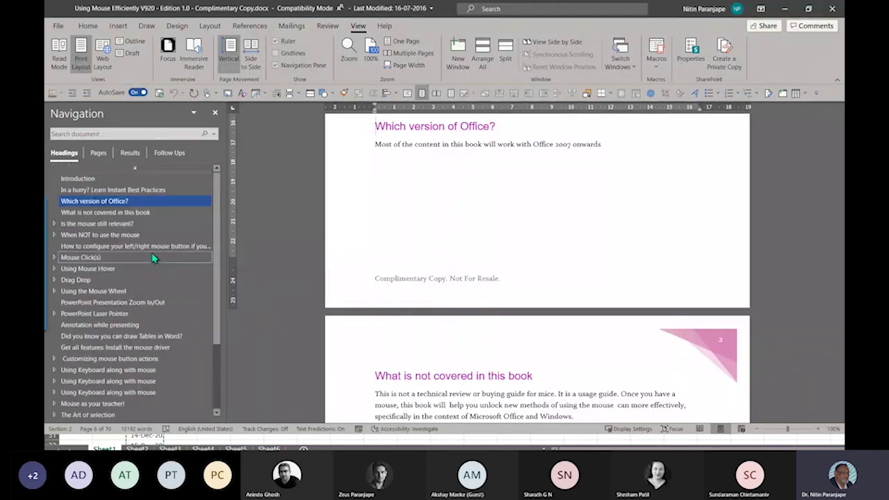
# Show headings down to Heading 4 level in the navigation outline.
pyautogui.rightClick(120, 236)
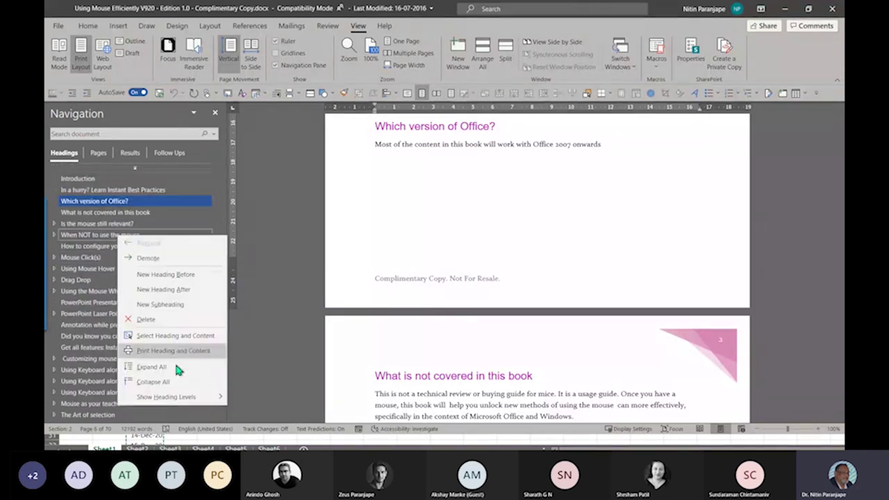
pyautogui.moveTo(176, 397)
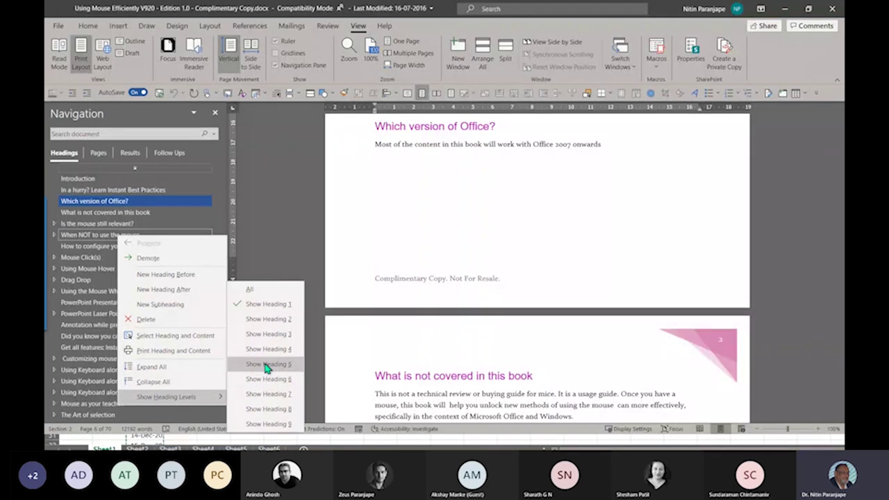
pyautogui.click(270, 351)
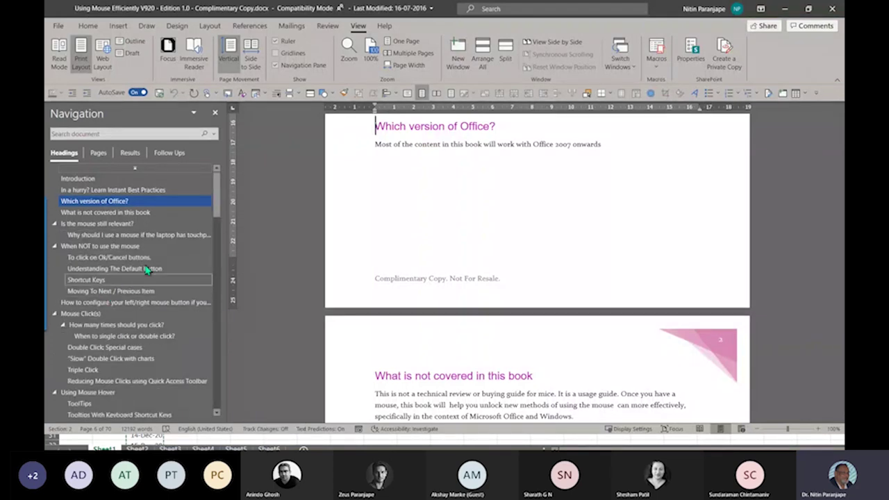
# Move the heading "When NOT to use the mouse" with its subheadings directly before "Using Mouse Hover" in the navigation outline.
pyautogui.click(109, 249)
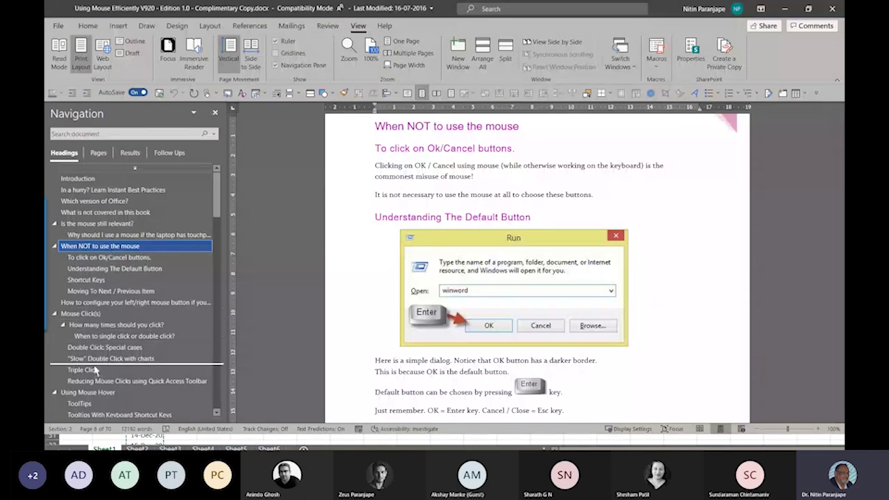
pyautogui.moveTo(97, 386); pyautogui.dragTo(97, 388)
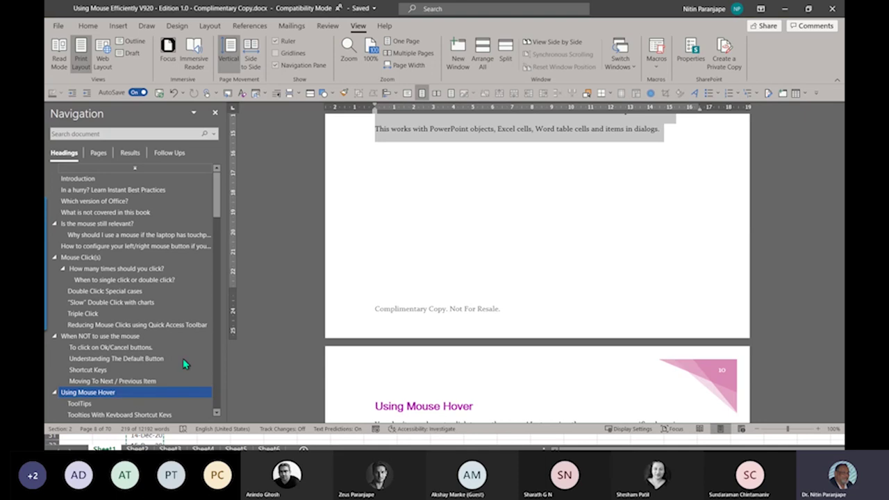
# Switch the document to Outline view, close the navigation outline and show only Level 1 headings.
pyautogui.click(132, 42)
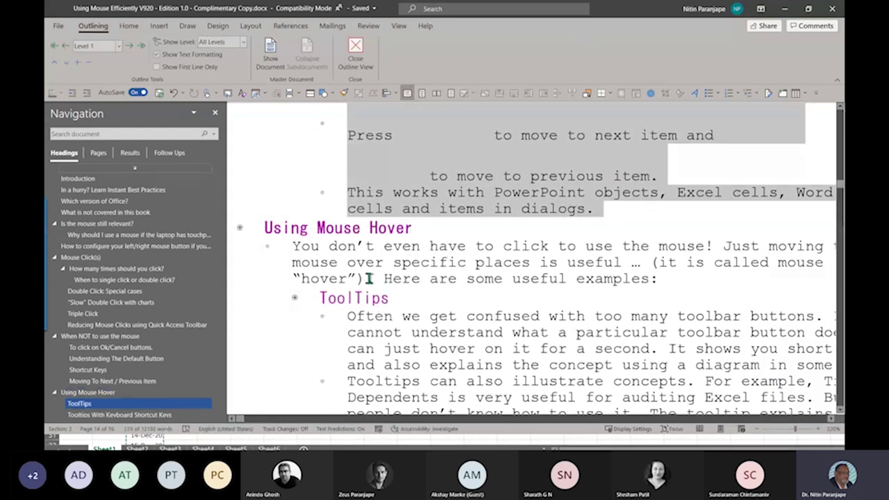
pyautogui.click(216, 113)
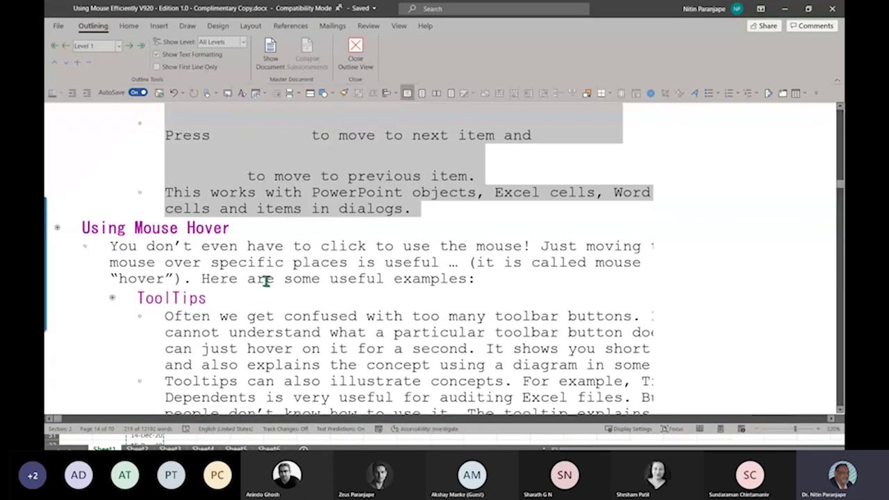
pyautogui.click(243, 41)
pyautogui.click(232, 59)
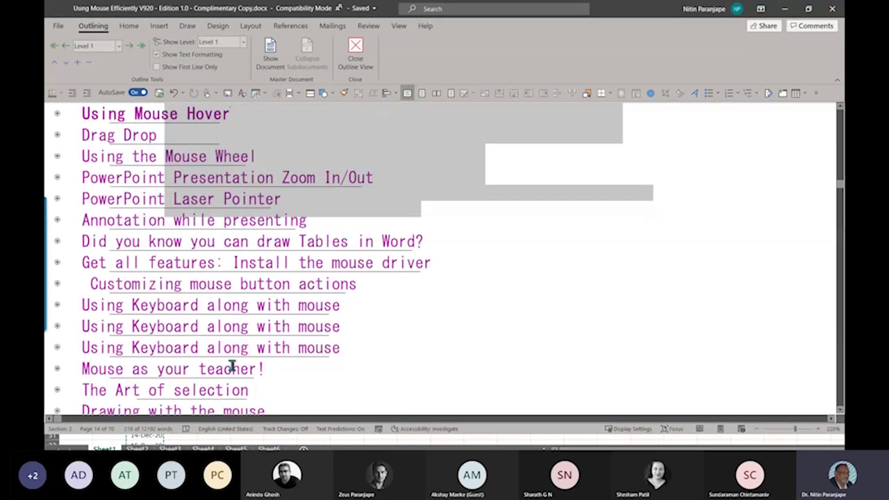
pyautogui.click(426, 345)
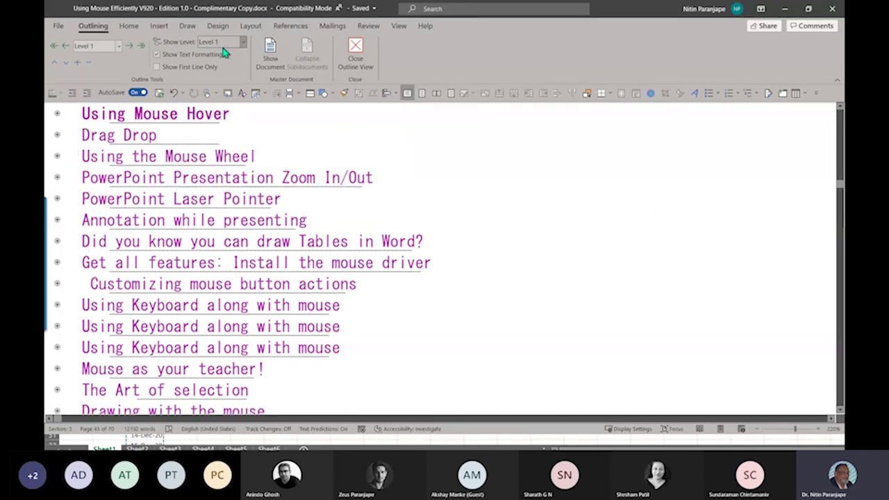
# Delete the stray space at the start of the heading "Customizing mouse button actions".
pyautogui.click(89, 283)
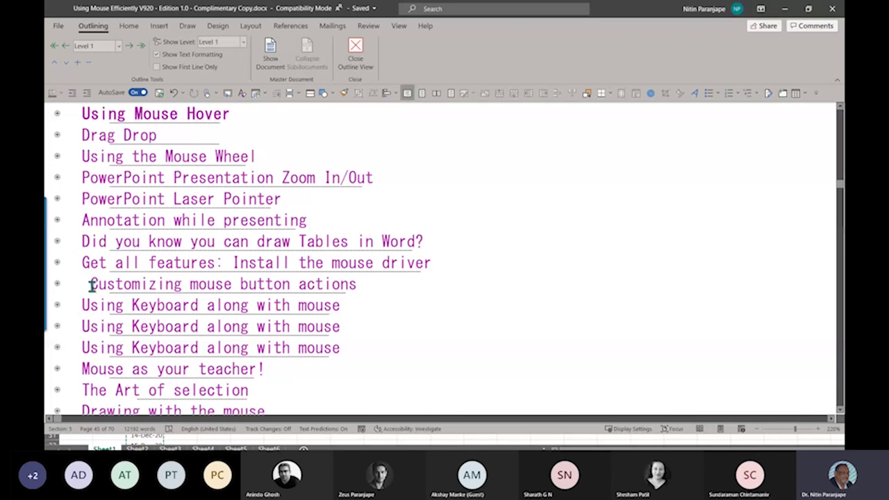
pyautogui.press('BackSpace')
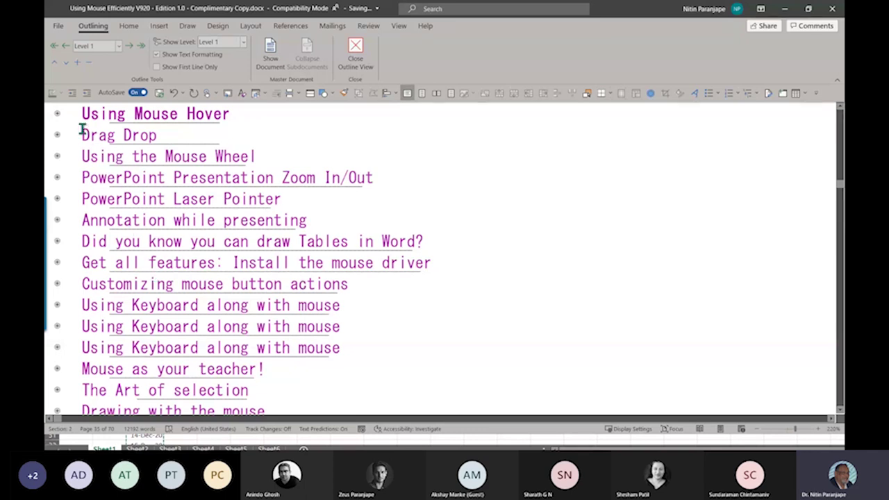
# Expand and collapse the "Using Mouse Hover" section, and set the outline to show headings down to Level 2.
pyautogui.doubleClick(55, 114)
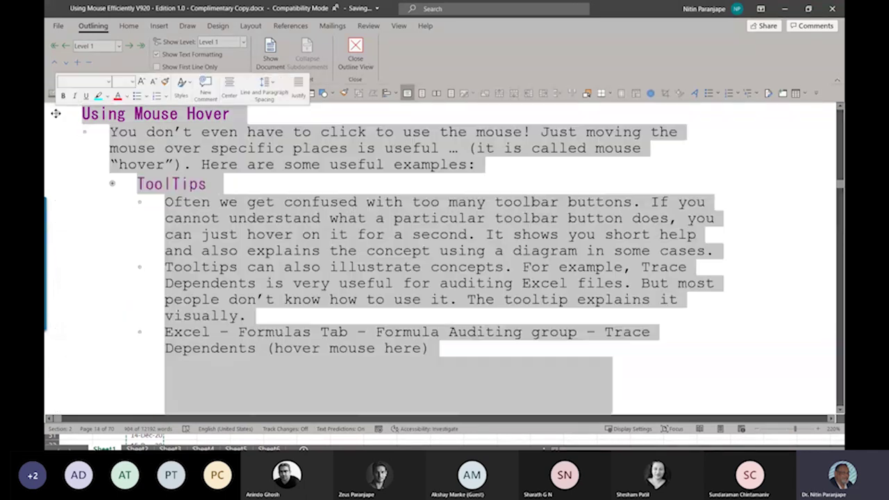
pyautogui.doubleClick(55, 113)
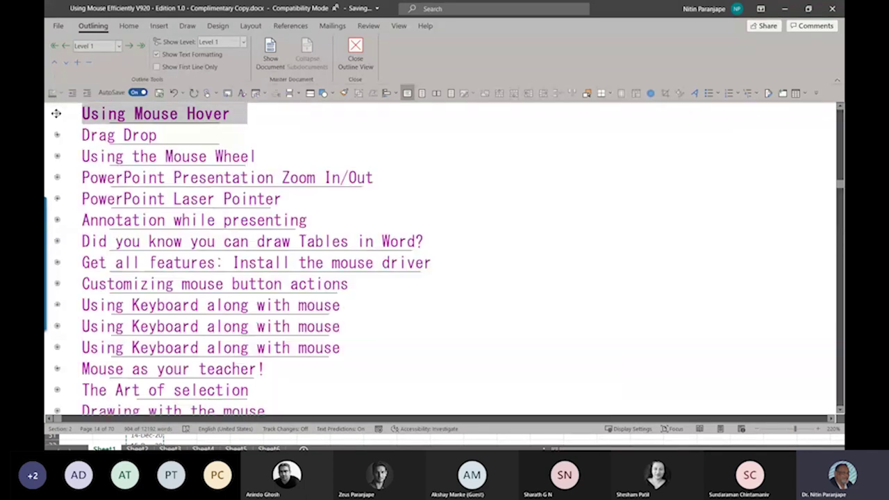
pyautogui.click(243, 41)
pyautogui.click(224, 68)
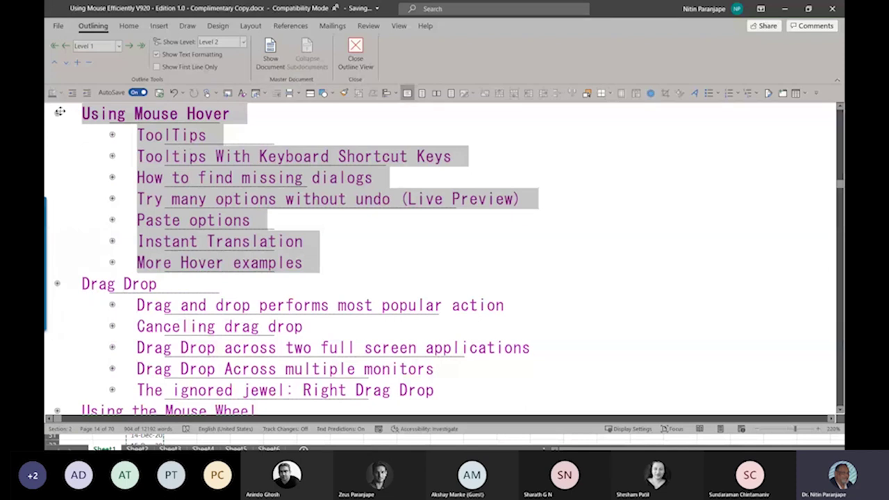
# Try moving "Using Mouse Hover" with its subheadings directly below the "Drag Drop" heading, and undo this move and the leading-space deletion.
pyautogui.moveTo(60, 111)
pyautogui.mouseDown()
pyautogui.moveTo(54, 306)
pyautogui.moveTo(62, 116)
pyautogui.mouseUp()
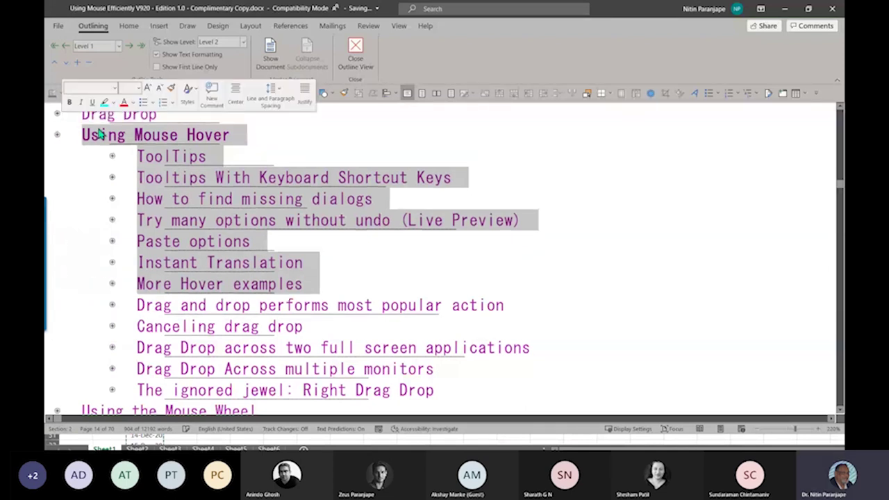
pyautogui.hotkey('ctrl', 'z')
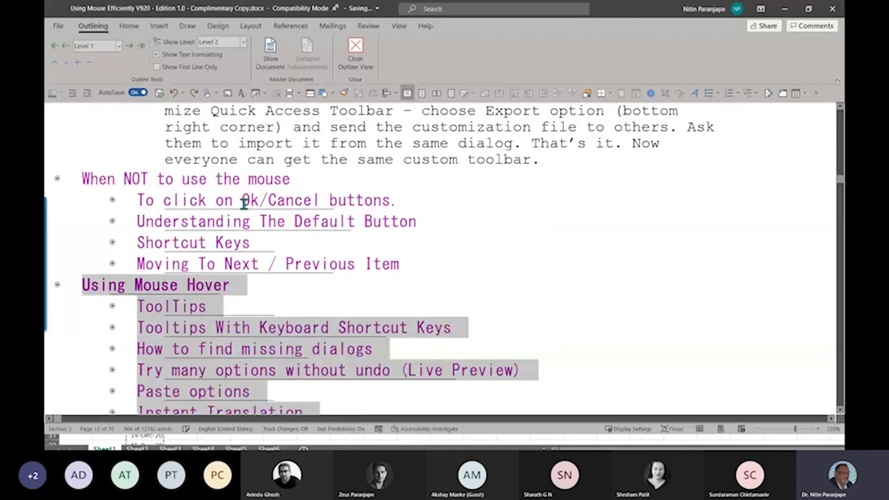
pyautogui.hotkey('ctrl', 'z')
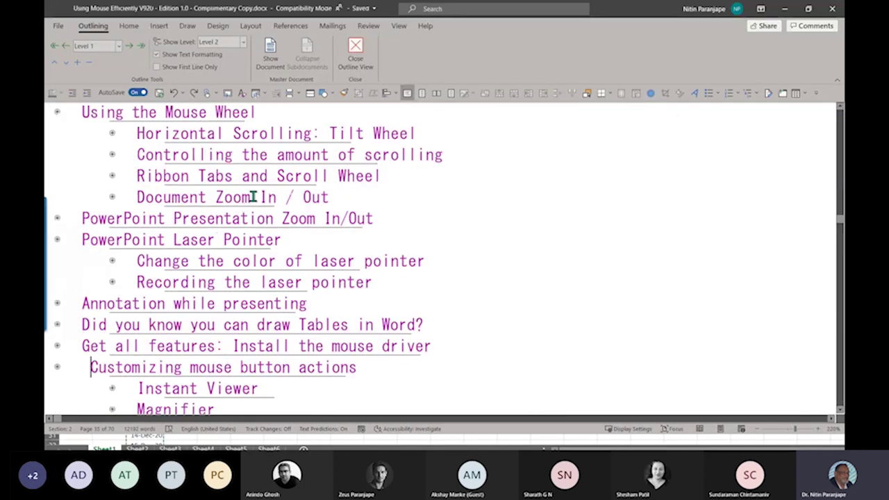
# Select the heading "Using the Mouse Wheel" together with all its subheadings in the outline.
pyautogui.click(56, 113)
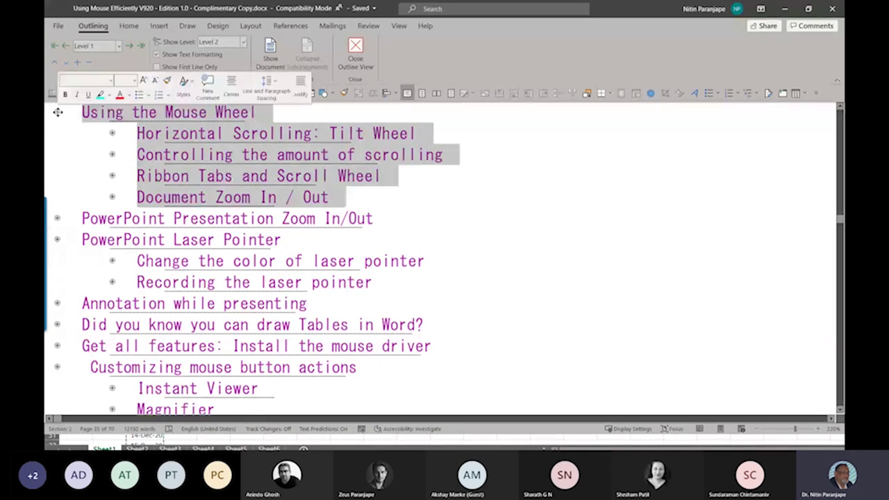
# Collapse the "Using the Mouse Wheel" section in the outline so only its main heading shows.
pyautogui.doubleClick(57, 113)
pyautogui.doubleClick(58, 112)
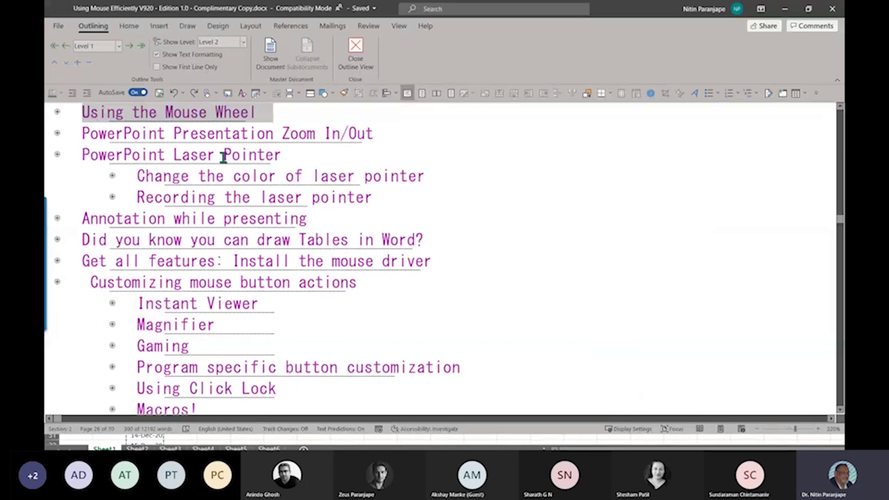
# Move the collapsed "Using the Mouse Wheel" section down the outline to just below the second "Using Keyboard along with mouse" heading.
pyautogui.hotkey('alt', 'shift', 'Down')
pyautogui.hotkey('alt', 'shift', 'Down')
pyautogui.hotkey('alt', 'shift', 'Down')
pyautogui.hotkey('alt', 'shift', 'Down')
pyautogui.hotkey('alt', 'shift', 'Down')
pyautogui.hotkey('alt', 'shift', 'Down')
pyautogui.hotkey('alt', 'shift', 'Down')
pyautogui.hotkey('alt', 'shift', 'Down')
pyautogui.hotkey('alt', 'shift', 'Down')
pyautogui.hotkey('alt', 'shift', 'Down')
pyautogui.hotkey('alt', 'shift', 'Down')
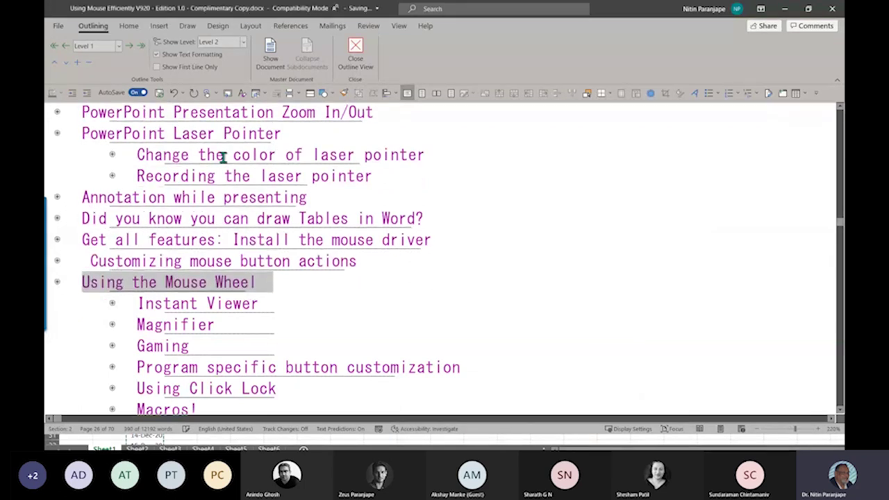
pyautogui.hotkey('alt', 'shift', 'Down')
pyautogui.hotkey('alt', 'shift', 'Down')
pyautogui.hotkey('alt', 'shift', 'Down')
pyautogui.hotkey('alt', 'shift', 'Down')
pyautogui.hotkey('alt', 'shift', 'Down')
pyautogui.hotkey('alt', 'shift', 'Down')
pyautogui.hotkey('alt', 'shift', 'Down')
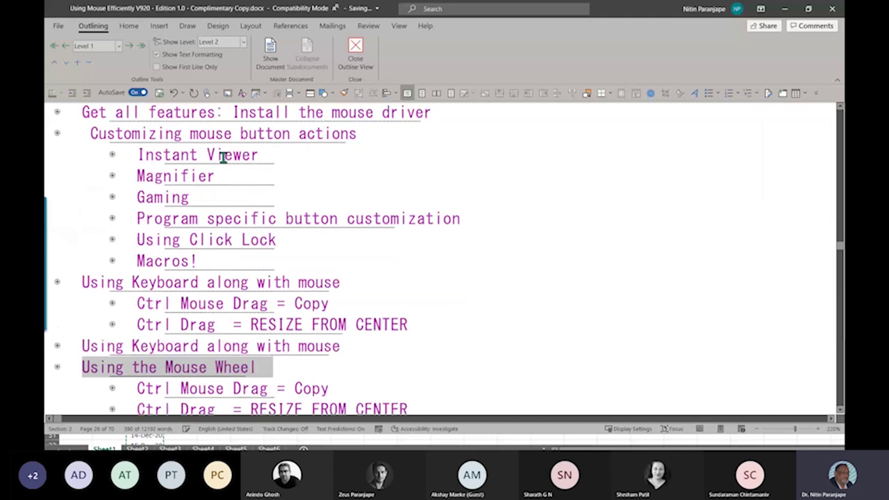
# Move the "Using the Mouse Wheel" section up the outline to directly above the "Selecting Large Amounts Of Text" entry in the table of contents.
pyautogui.hotkey('alt', 'shift', 'Up')
pyautogui.hotkey('alt', 'shift', 'Up')
pyautogui.hotkey('alt', 'shift', 'Up')
pyautogui.hotkey('alt', 'shift', 'Up')
pyautogui.hotkey('alt', 'shift', 'Up')
pyautogui.hotkey('alt', 'shift', 'Up')
pyautogui.hotkey('alt', 'shift', 'Up')
pyautogui.hotkey('alt', 'shift', 'Up')
pyautogui.hotkey('alt', 'shift', 'Up')
pyautogui.hotkey('alt', 'shift', 'Up')
pyautogui.hotkey('alt', 'shift', 'Up')
pyautogui.hotkey('alt', 'shift', 'Up')
pyautogui.hotkey('alt', 'shift', 'Up')
pyautogui.hotkey('alt', 'shift', 'Up')
pyautogui.hotkey('alt', 'shift', 'Up')
pyautogui.hotkey('alt', 'shift', 'Up')
pyautogui.hotkey('alt', 'shift', 'Up')
pyautogui.hotkey('alt', 'shift', 'Up')
pyautogui.hotkey('alt', 'shift', 'Up')
pyautogui.hotkey('alt', 'shift', 'Up')
pyautogui.hotkey('alt', 'shift', 'Up')
pyautogui.hotkey('alt', 'shift', 'Up')
pyautogui.hotkey('alt', 'shift', 'Up')
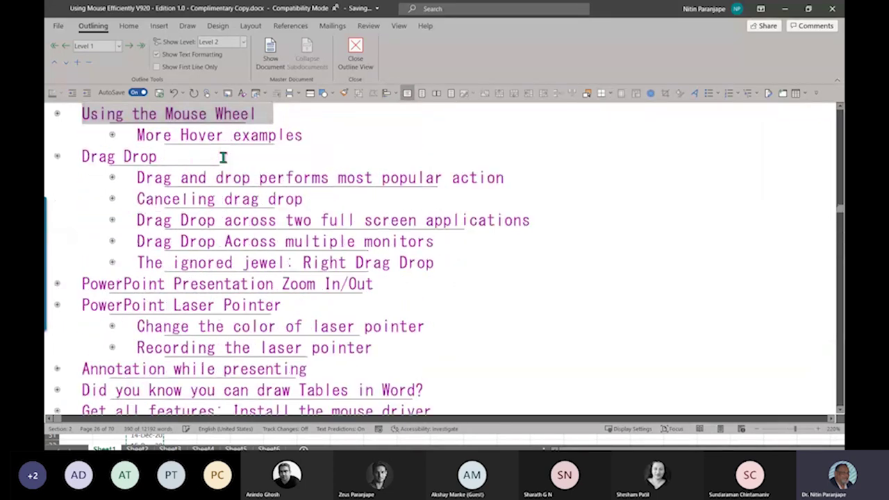
pyautogui.hotkey('alt', 'shift', 'Up')
pyautogui.hotkey('alt', 'shift', 'Up')
pyautogui.hotkey('alt', 'shift', 'Up')
pyautogui.hotkey('alt', 'shift', 'Up')
pyautogui.hotkey('alt', 'shift', 'Up')
pyautogui.hotkey('alt', 'shift', 'Up')
pyautogui.hotkey('alt', 'shift', 'Up')
pyautogui.hotkey('alt', 'shift', 'Up')
pyautogui.hotkey('alt', 'shift', 'Up')
pyautogui.hotkey('alt', 'shift', 'Up')
pyautogui.hotkey('alt', 'shift', 'Up')
pyautogui.hotkey('alt', 'shift', 'Up')
pyautogui.hotkey('alt', 'shift', 'Up')
pyautogui.hotkey('alt', 'shift', 'Up')
pyautogui.hotkey('alt', 'shift', 'Up')
pyautogui.hotkey('alt', 'shift', 'Up')
pyautogui.hotkey('alt', 'shift', 'Up')
pyautogui.hotkey('alt', 'shift', 'Up')
pyautogui.hotkey('alt', 'shift', 'Up')
pyautogui.hotkey('alt', 'shift', 'Up')
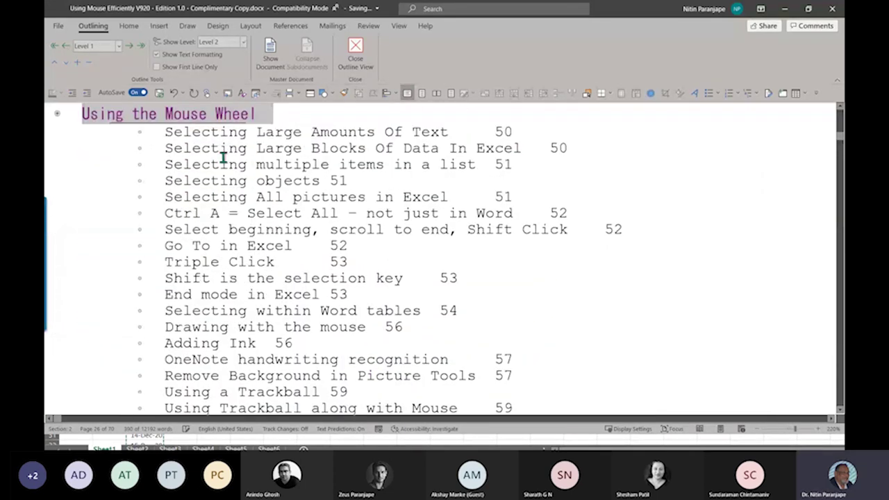
# Expand the moved "Using the Mouse Wheel" section and examine the body text and subheadings that travelled with it.
pyautogui.click(56, 112)
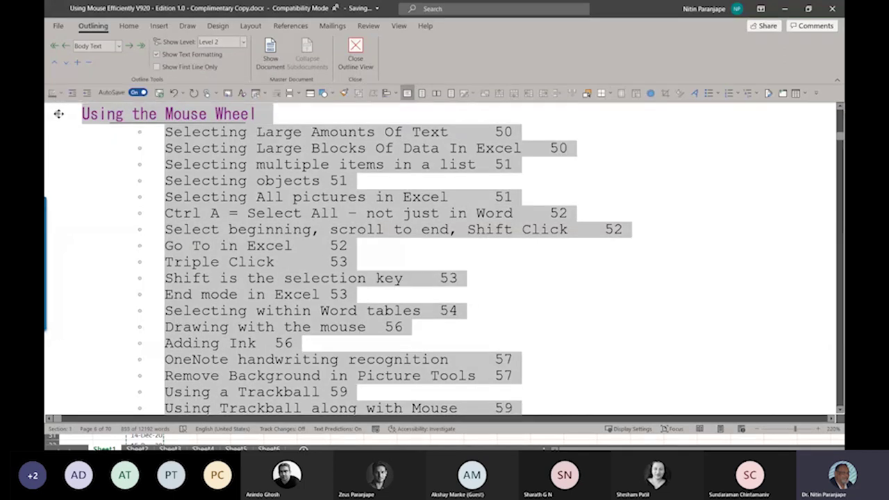
pyautogui.doubleClick(59, 114)
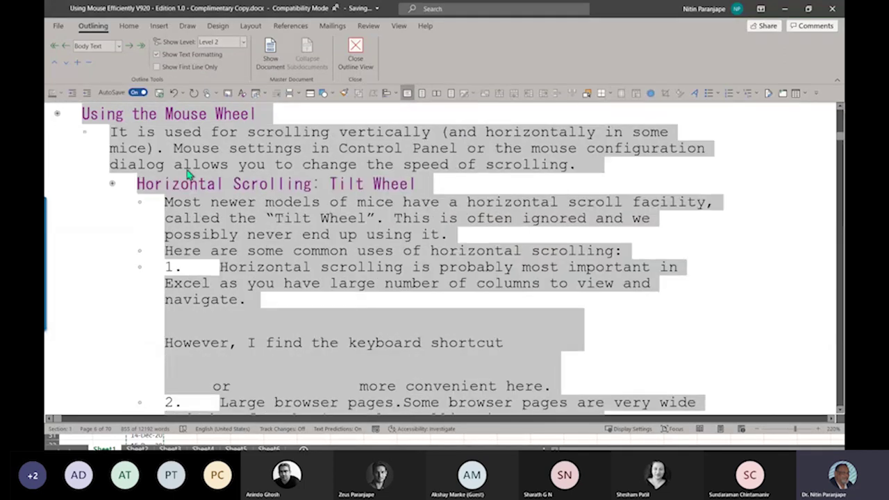
pyautogui.click(207, 239)
pyautogui.press('Down')
pyautogui.press('Down')
pyautogui.press('Down')
pyautogui.press('Down')
pyautogui.press('Down')
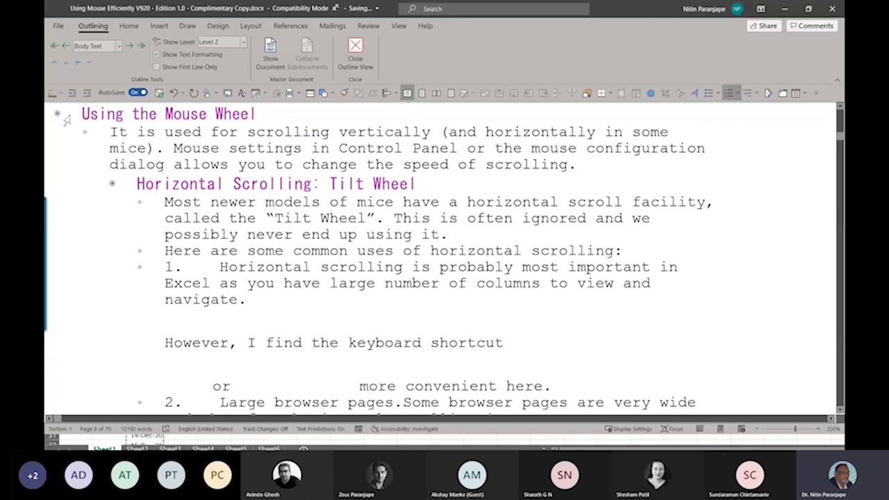
pyautogui.scroll(6, 50, 139)
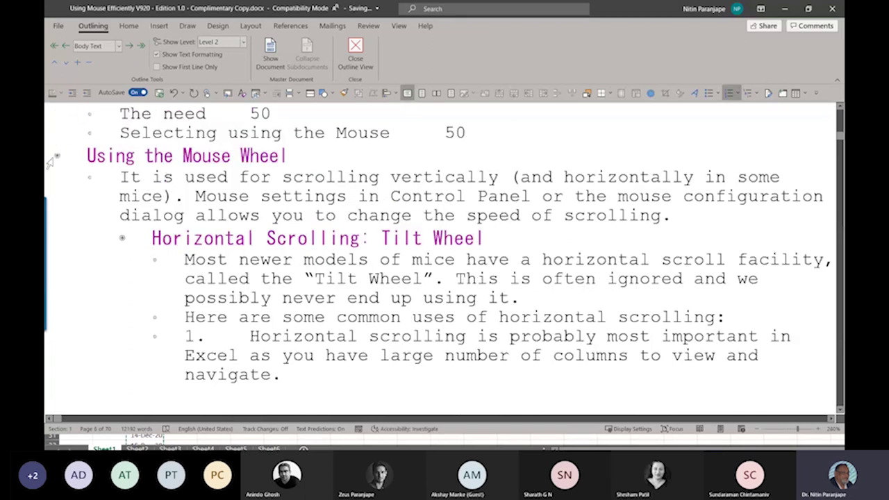
# Limit the outline to level 1 headings and select the section break line above "Introduction".
pyautogui.tripleClick(55, 155)
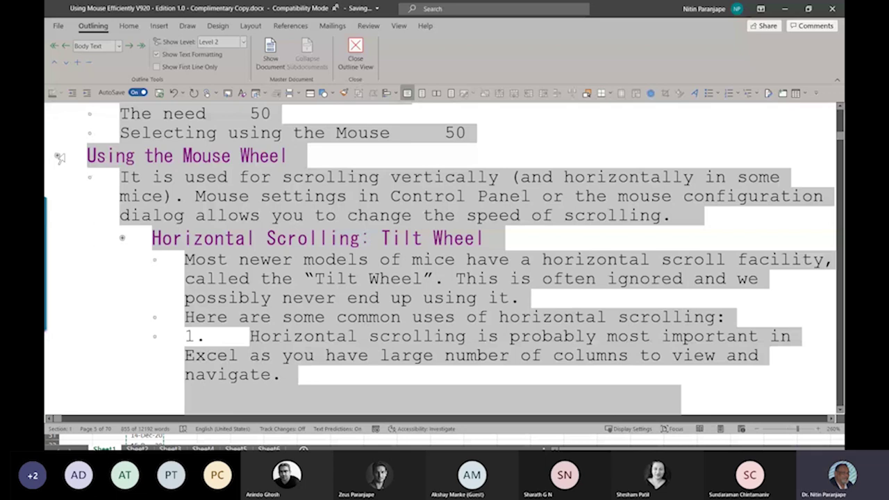
pyautogui.click(232, 44)
pyautogui.click(222, 57)
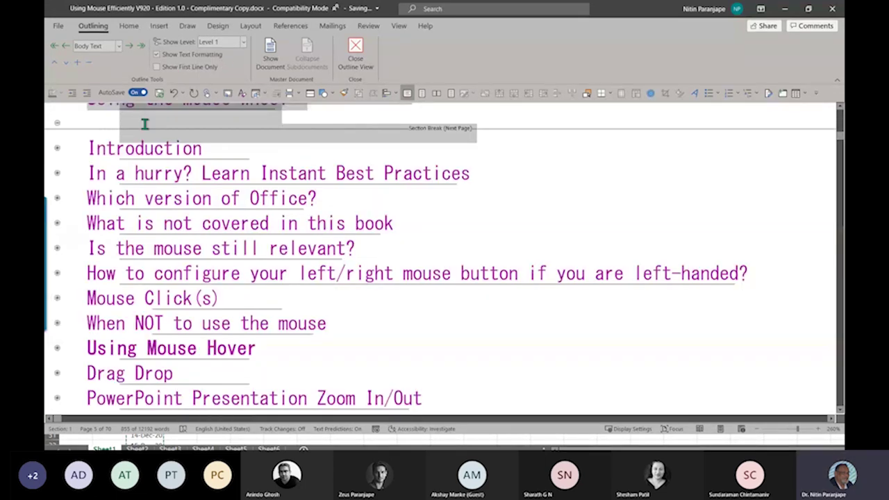
pyautogui.scroll(1, 132, 125)
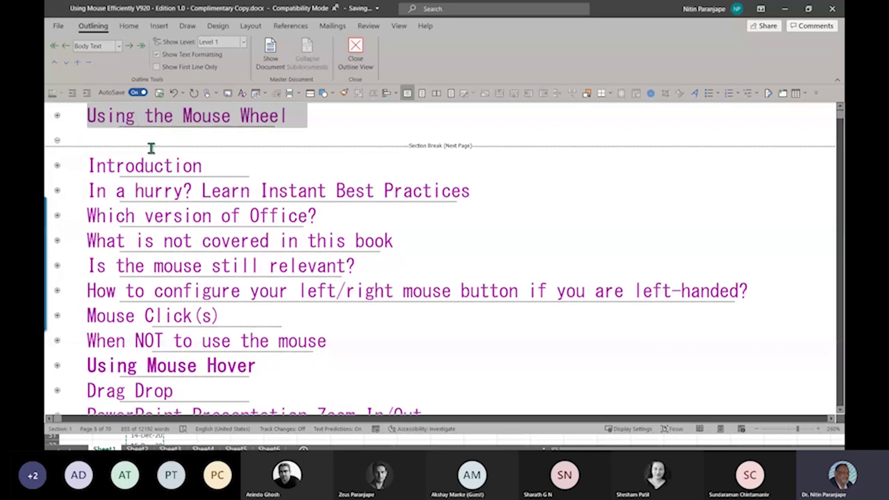
pyautogui.click(57, 139)
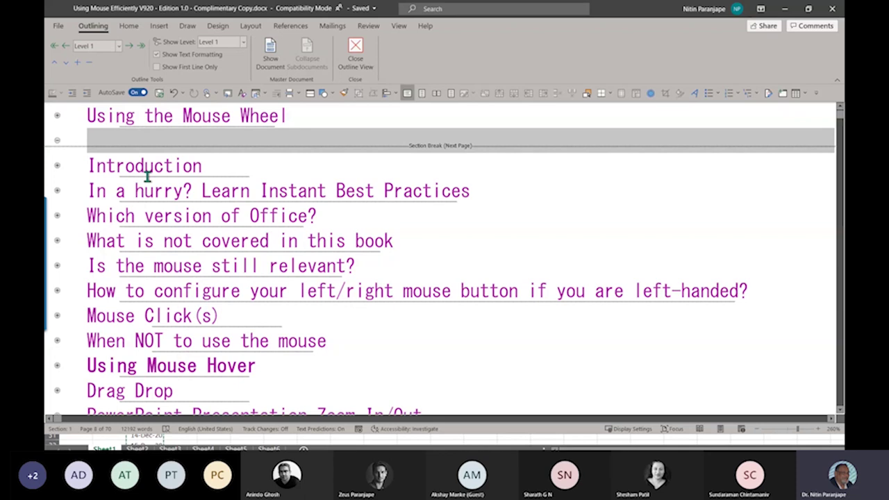
# Open the Word options and examine the Display and Advanced settings.
pyautogui.hotkey('alt', 'f')
pyautogui.press('Escape')
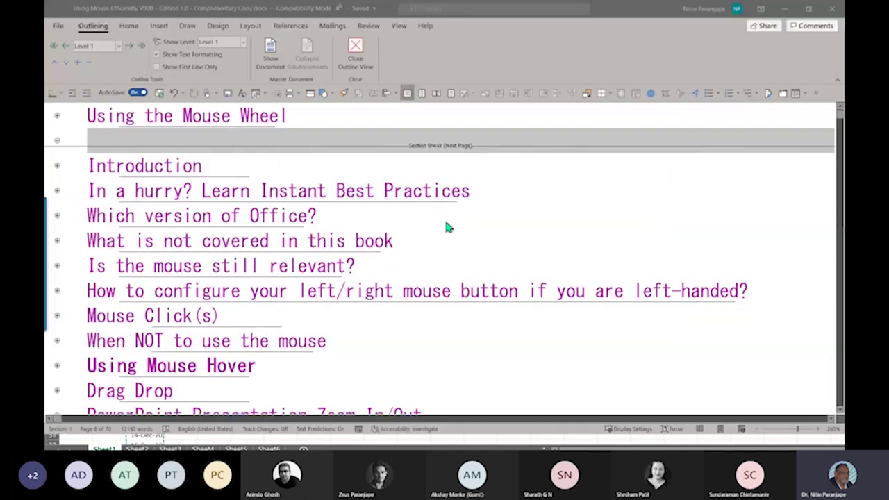
pyautogui.hotkey('alt', 'f')
pyautogui.press('t')
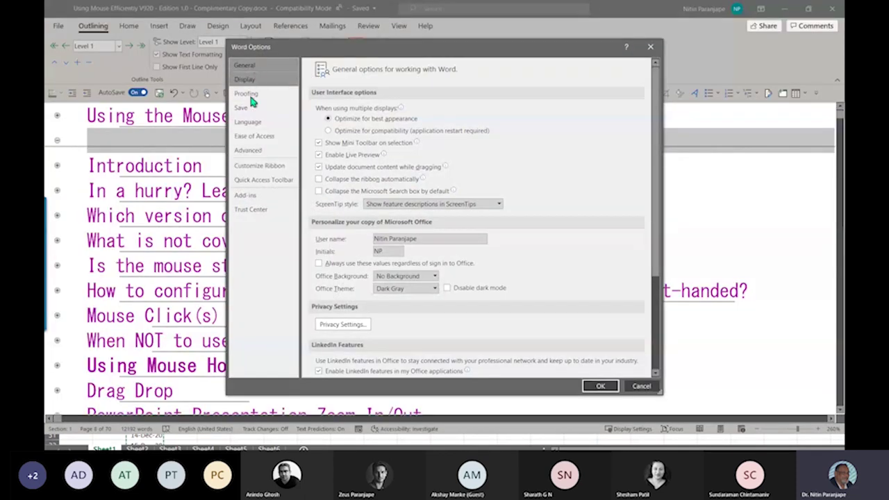
pyautogui.click(271, 80)
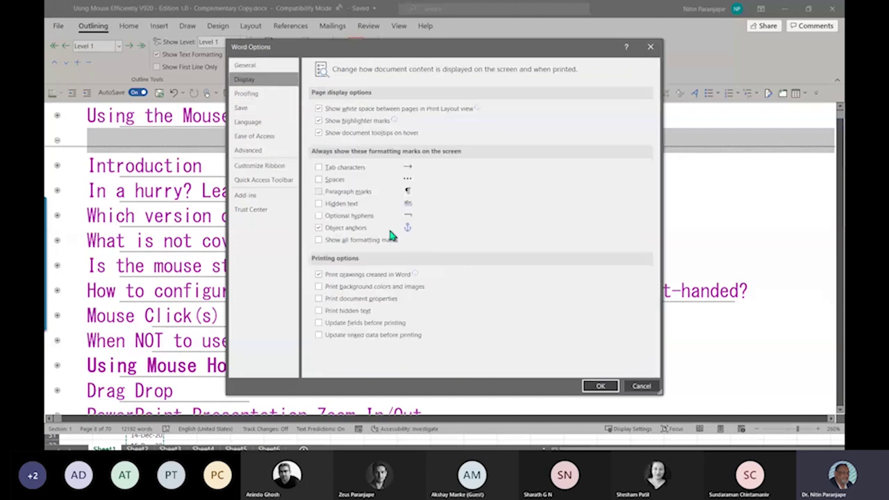
pyautogui.click(277, 152)
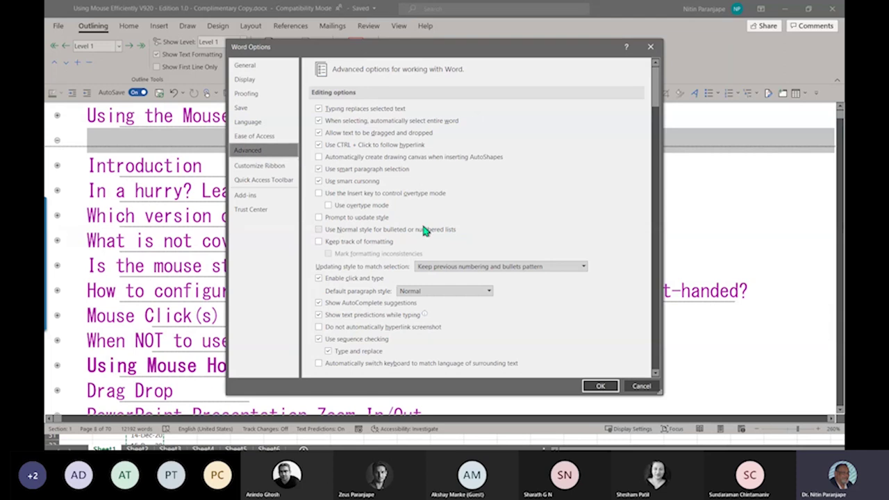
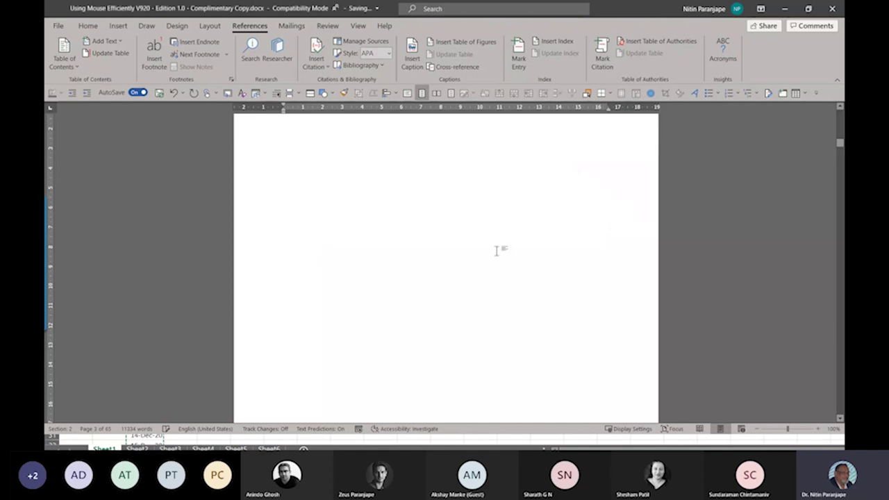
# Try inserting a page break near the end of the table of contents, before "Introduction", and undo the recent changes.
pyautogui.scroll(3, 497, 251)
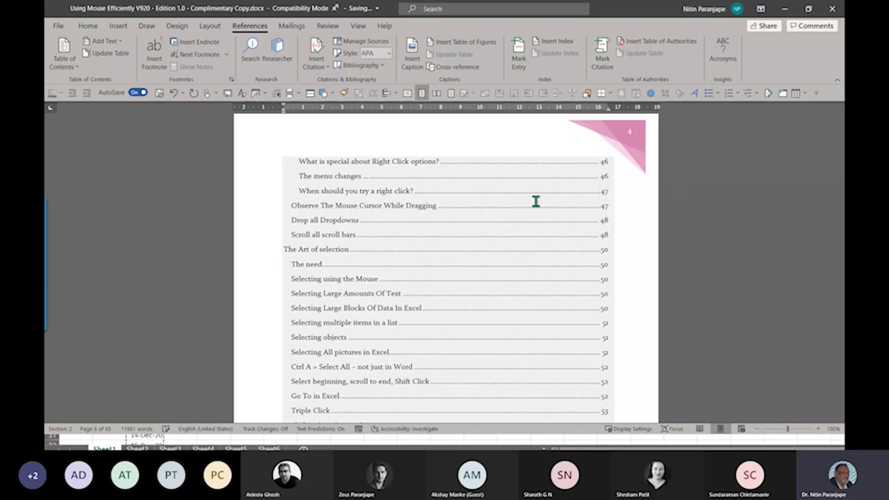
pyautogui.scroll(-15, 528, 230)
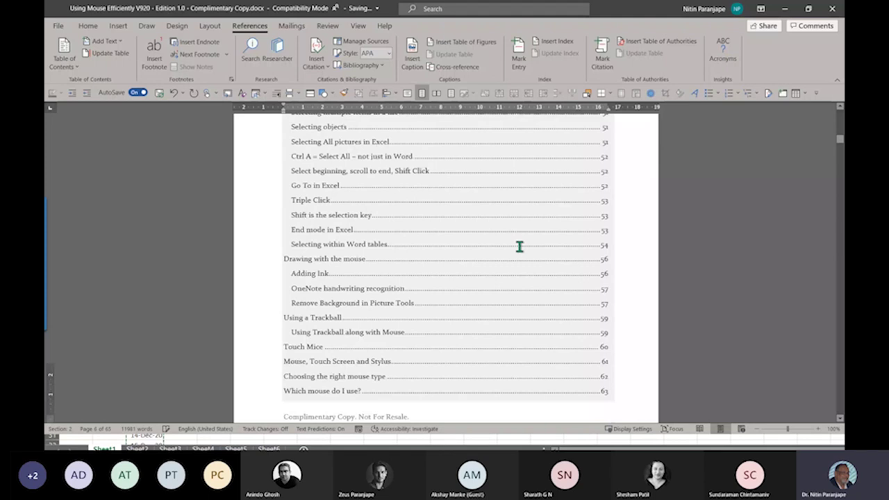
pyautogui.scroll(-8, 518, 246)
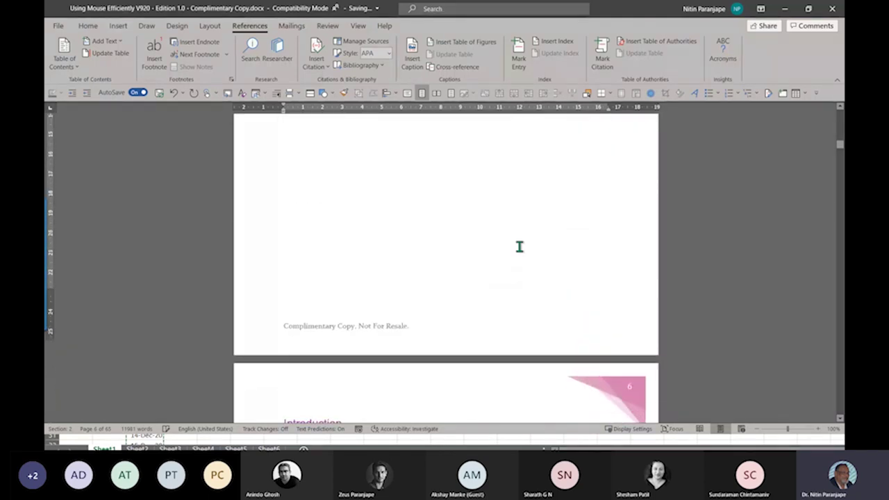
pyautogui.click(314, 324)
pyautogui.hotkey('ctrl', 'Return')
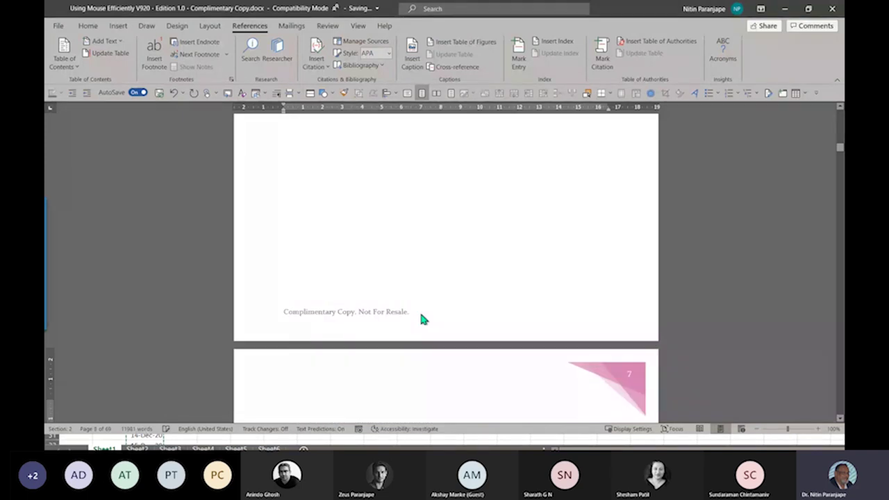
pyautogui.hotkey('ctrl', 'z')
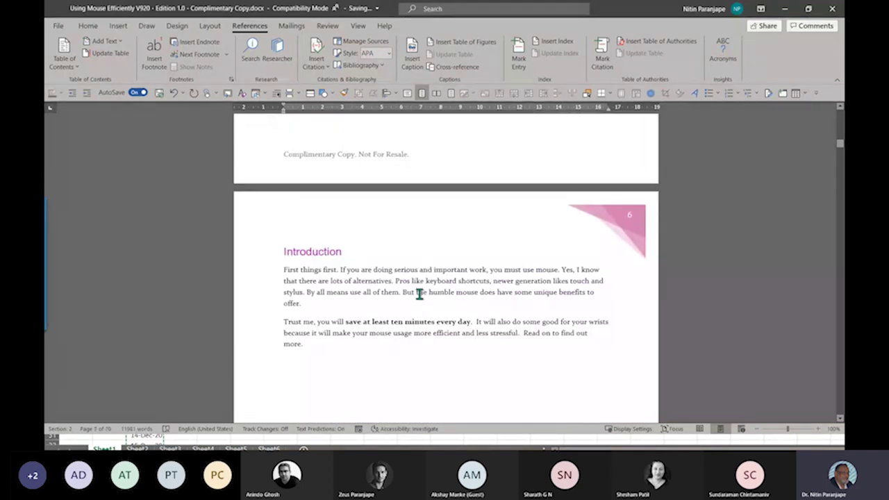
pyautogui.hotkey('ctrl', 'z')
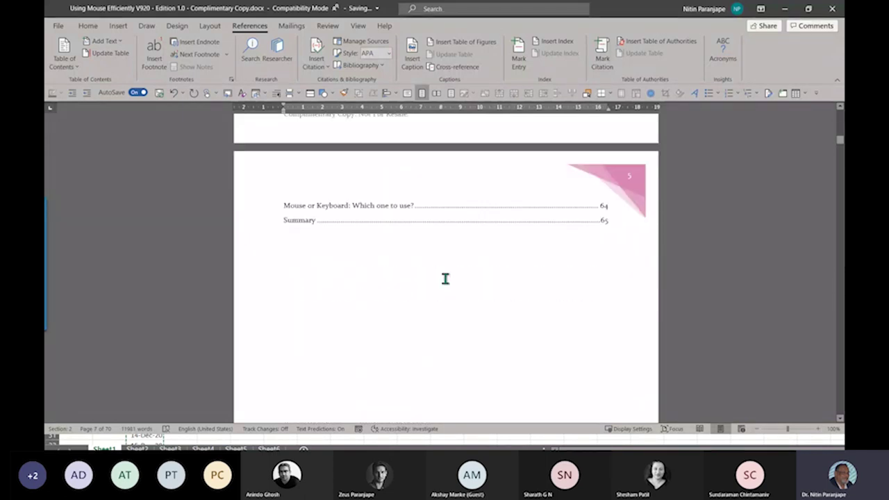
# Update the entire table of contents, including both its headings and page numbers.
pyautogui.scroll(15, 446, 279)
pyautogui.scroll(10, 445, 278)
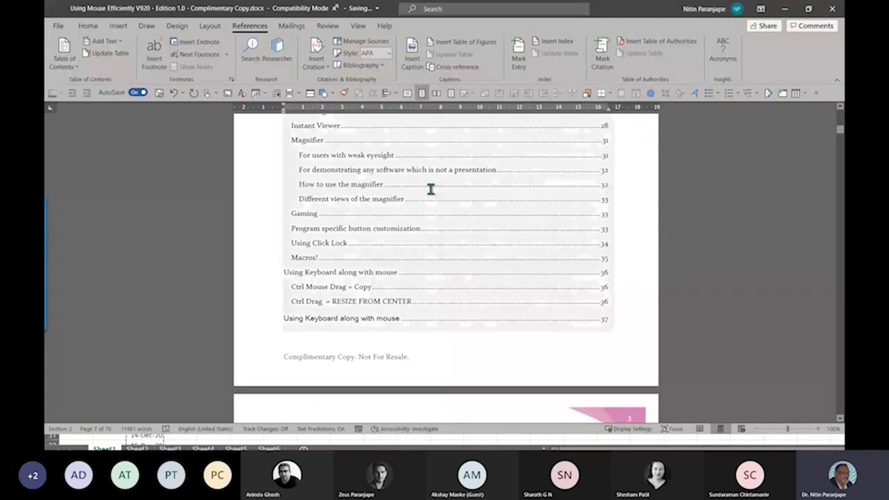
pyautogui.scroll(15, 431, 189)
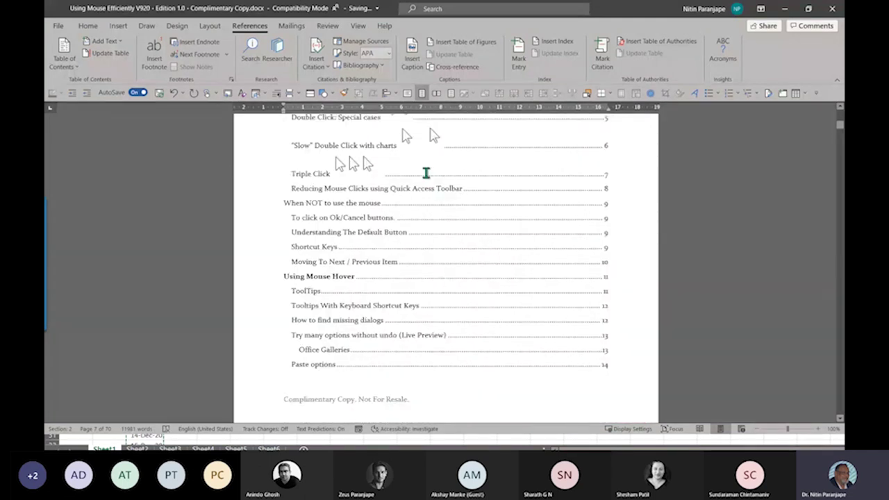
pyautogui.scroll(10, 426, 173)
pyautogui.scroll(-1, 374, 237)
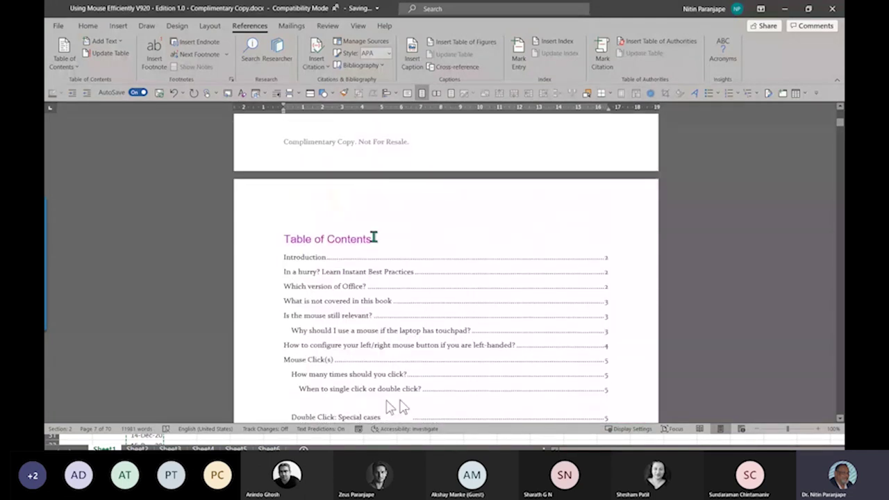
pyautogui.click(374, 237)
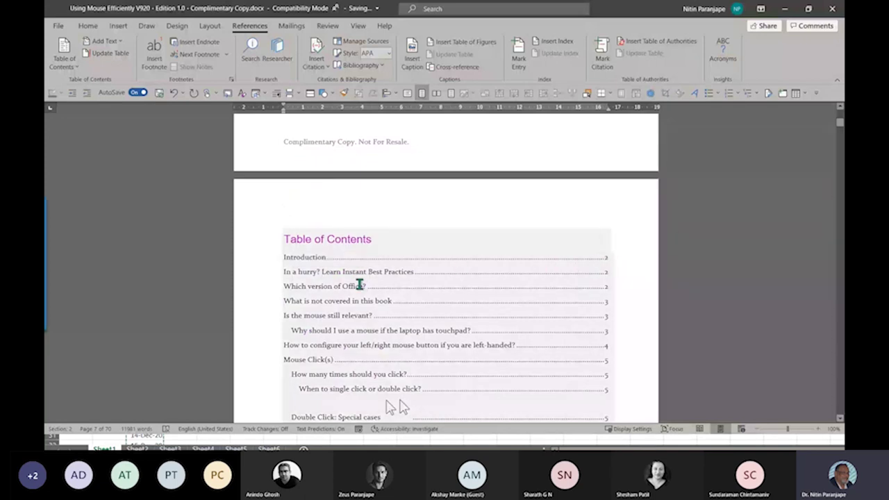
pyautogui.click(623, 278)
pyautogui.keyDown('ctrl'); pyautogui.scroll(3, 617, 283); pyautogui.keyUp('ctrl')
pyautogui.keyDown('ctrl'); pyautogui.scroll(2, 617, 288); pyautogui.keyUp('ctrl')
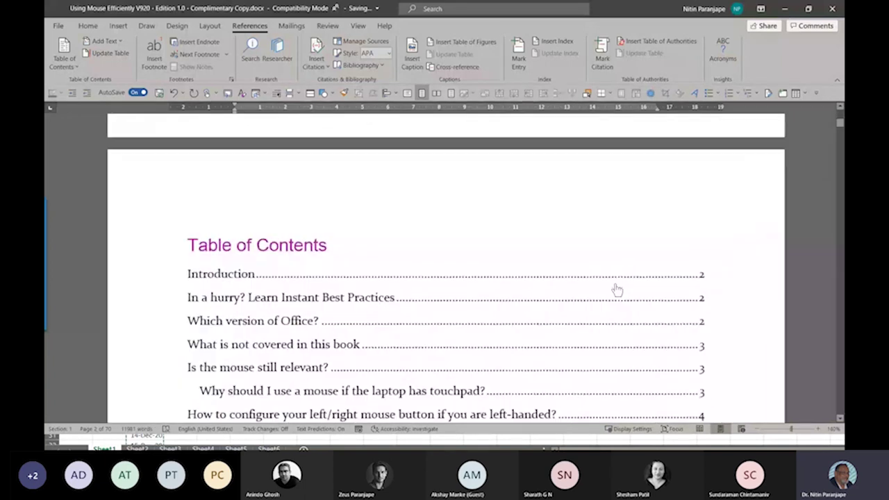
pyautogui.click(576, 302)
pyautogui.rightClick(484, 299)
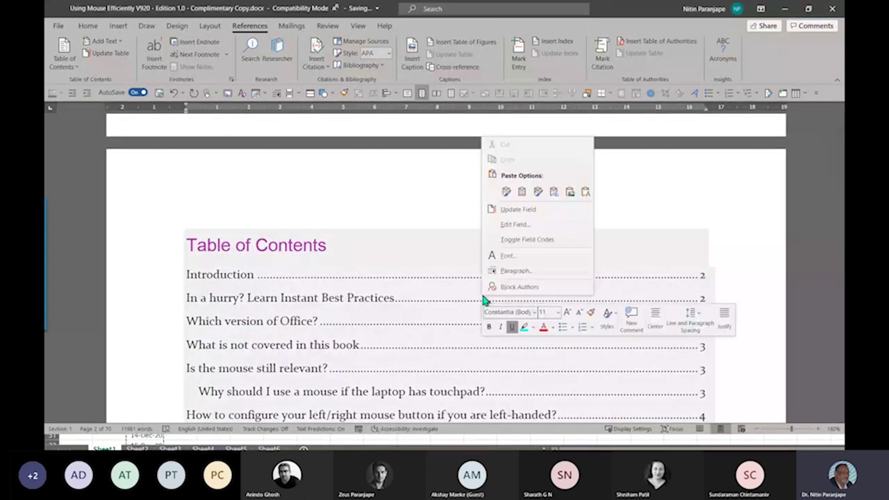
pyautogui.click(539, 208)
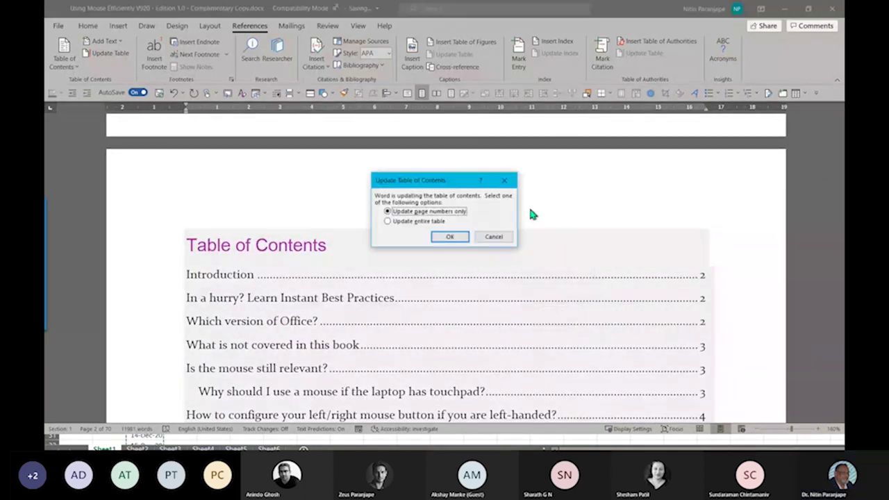
pyautogui.click(430, 223)
pyautogui.click(442, 237)
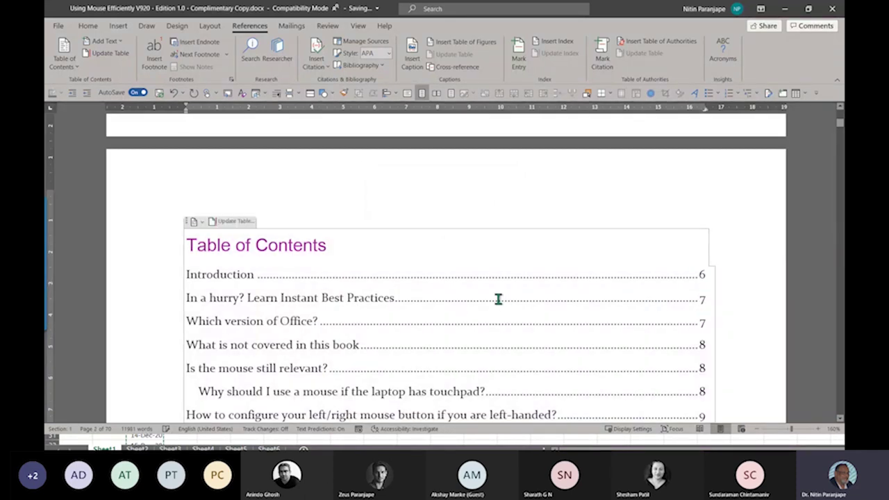
# Review the updated table of contents and the document pages from "Introduction" to "Which version of Office?".
pyautogui.scroll(-15, 500, 300)
pyautogui.scroll(-15, 506, 301)
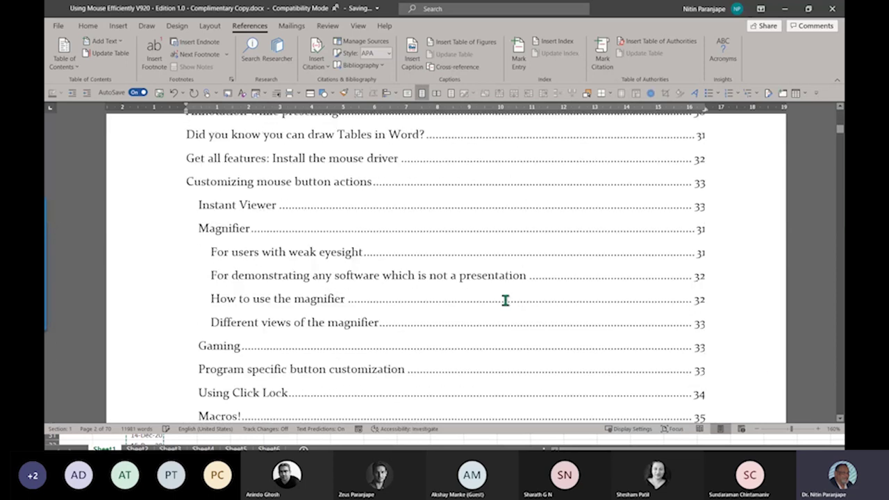
pyautogui.scroll(-15, 507, 306)
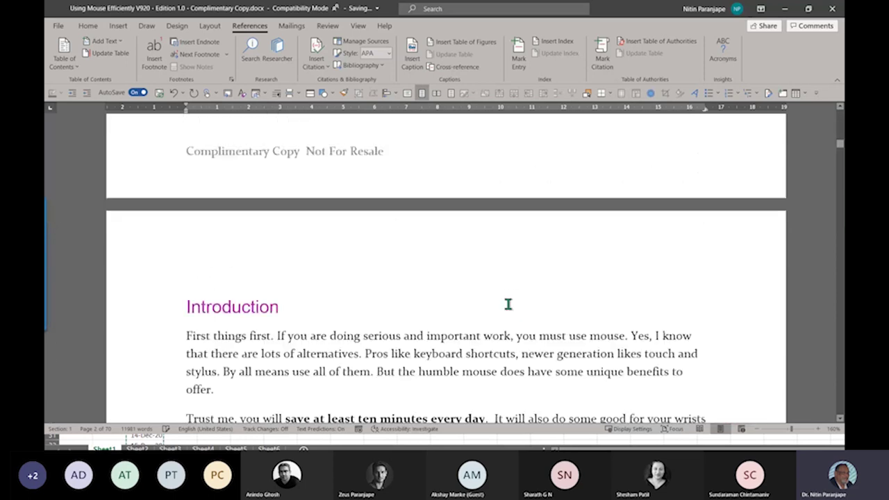
pyautogui.scroll(-10, 509, 303)
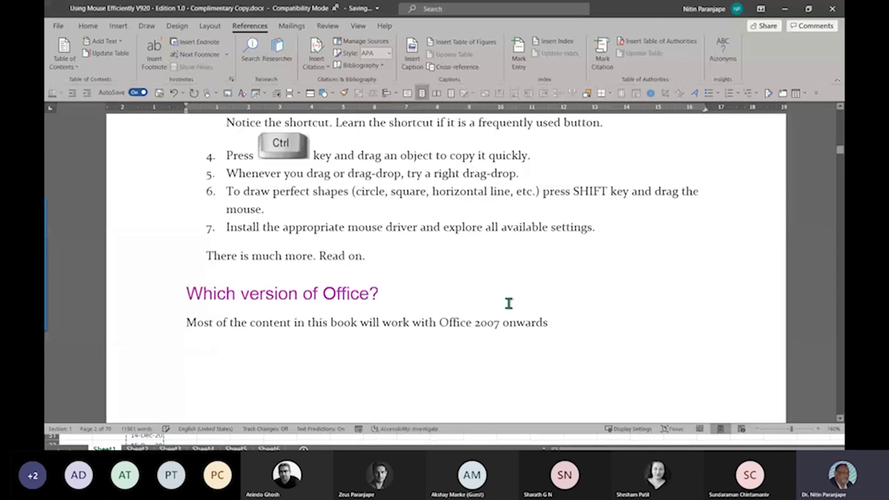
# Select the Mouse Properties picture in the left-handed mouse configuration section and look at its caption settings, leaving them unapplied.
pyautogui.scroll(-15, 508, 307)
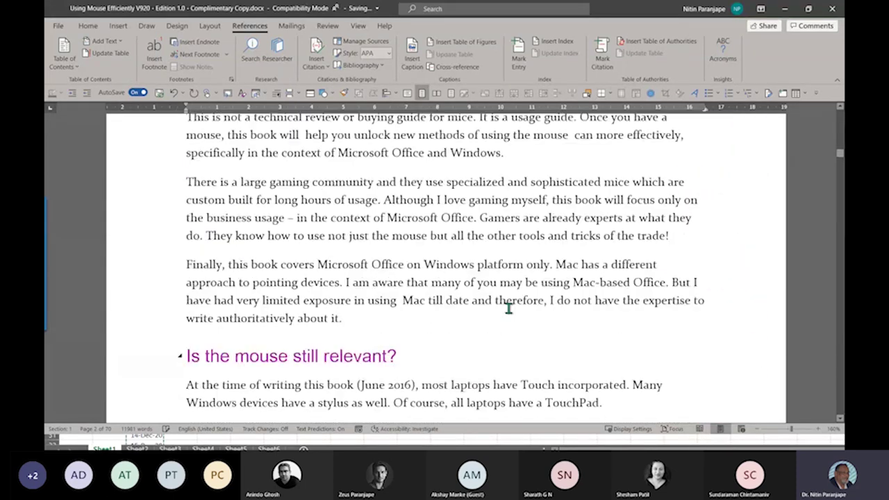
pyautogui.scroll(-8, 514, 311)
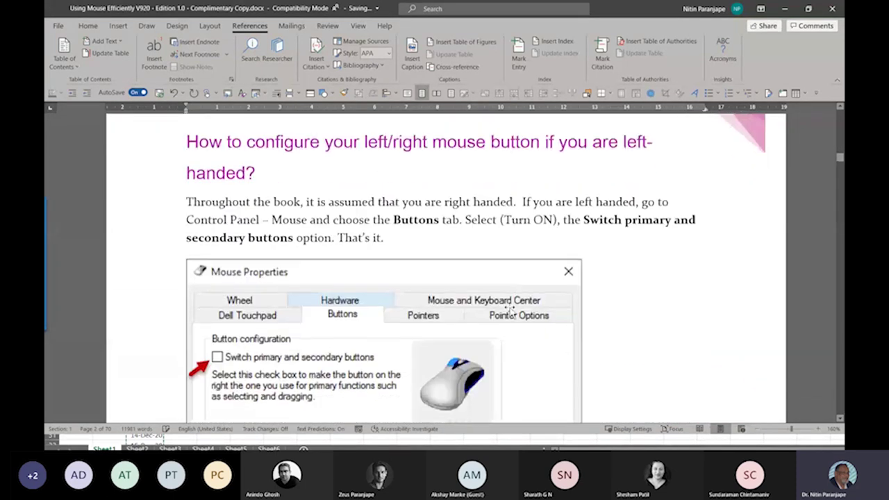
pyautogui.scroll(5, 563, 299)
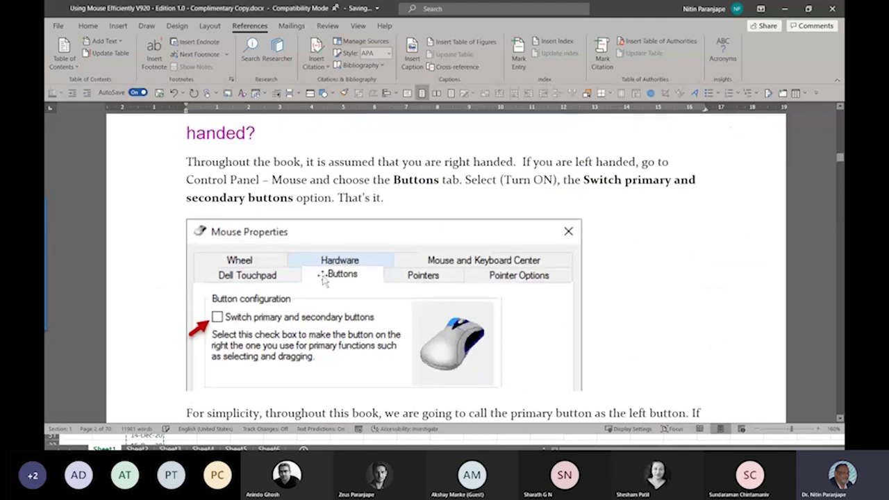
pyautogui.click(363, 282)
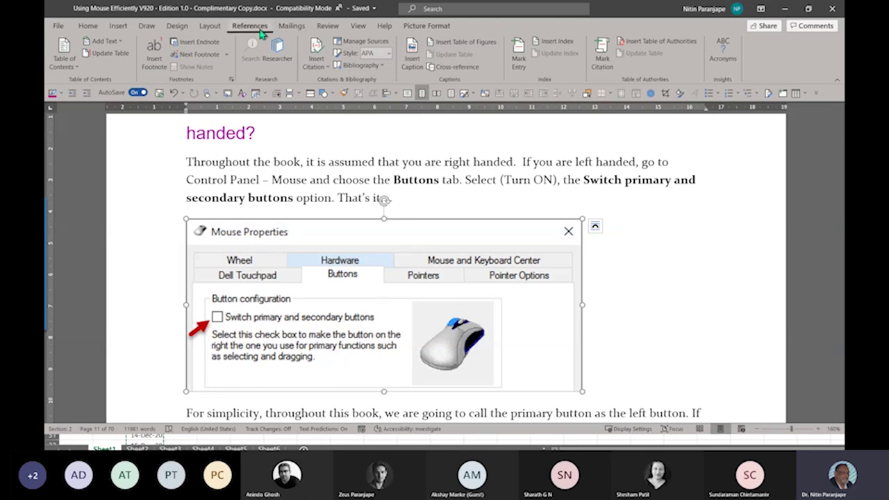
pyautogui.click(413, 63)
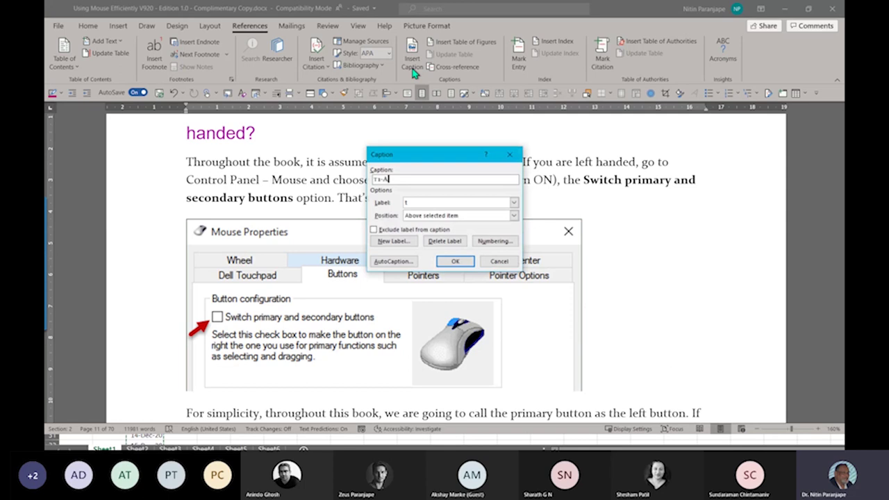
pyautogui.press('Escape')
# Start a caption for the Mouse Properties picture and create a new caption label named Illustration.
pyautogui.rightClick(381, 330)
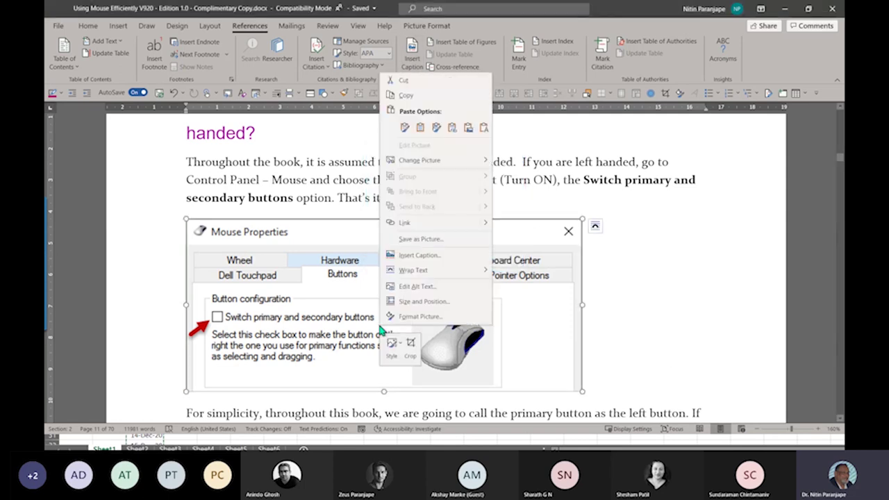
pyautogui.click(444, 255)
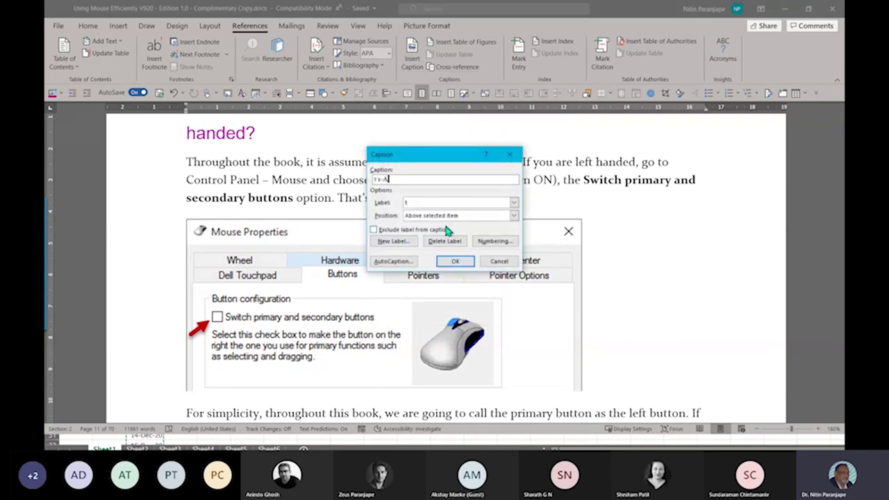
pyautogui.click(394, 241)
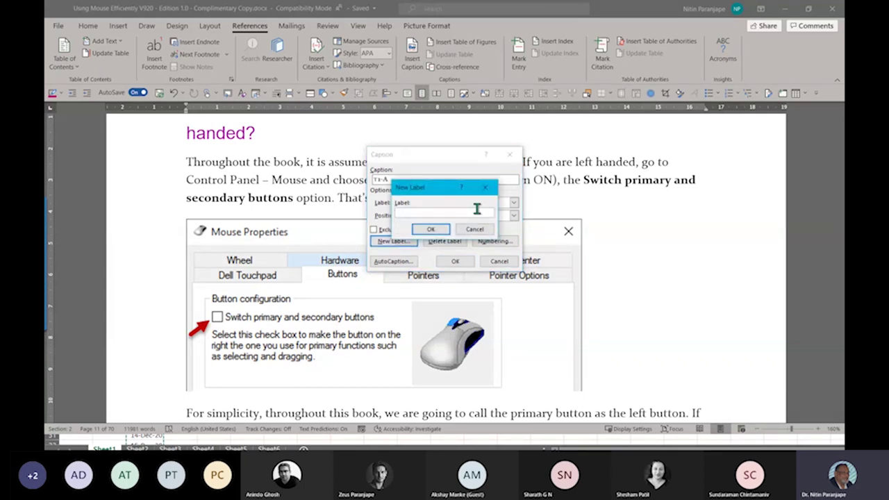
pyautogui.write('Illustration')
pyautogui.press('Return')
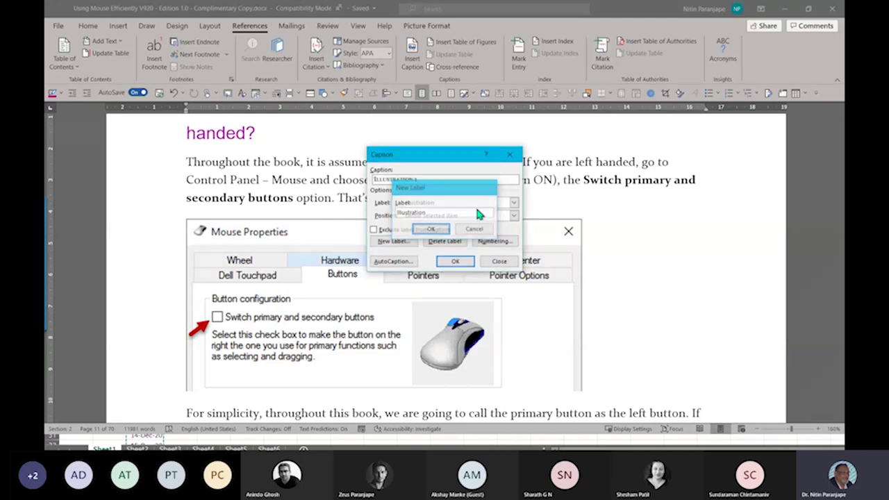
# Set the Illustration caption's number format to the Devanagari letters क, ख, ग.
pyautogui.click(495, 241)
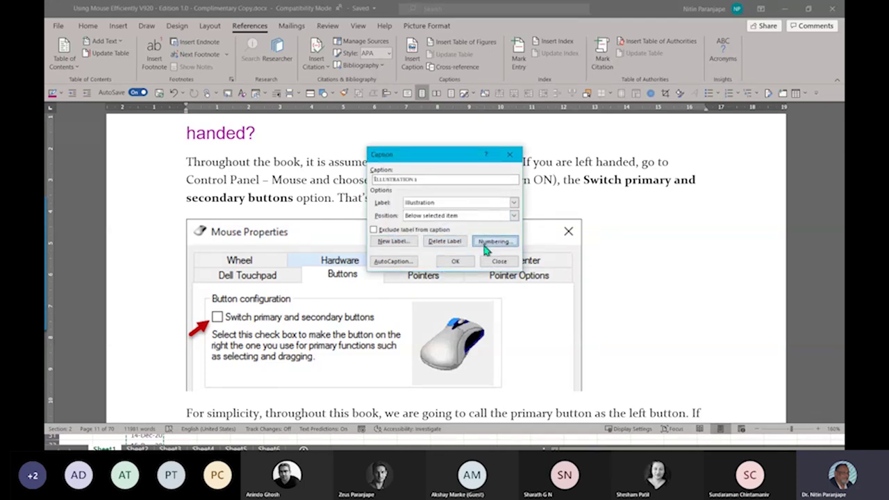
pyautogui.click(442, 181)
pyautogui.scroll(-2, 460, 212)
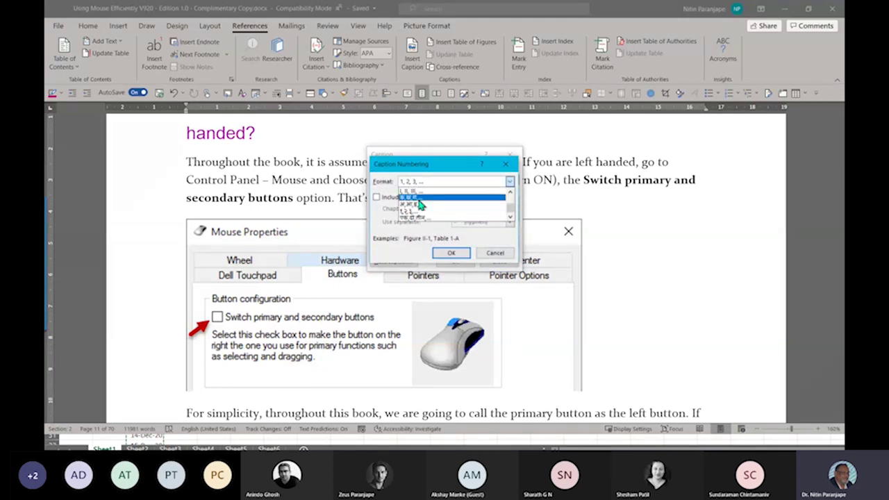
pyautogui.click(423, 200)
pyautogui.click(451, 254)
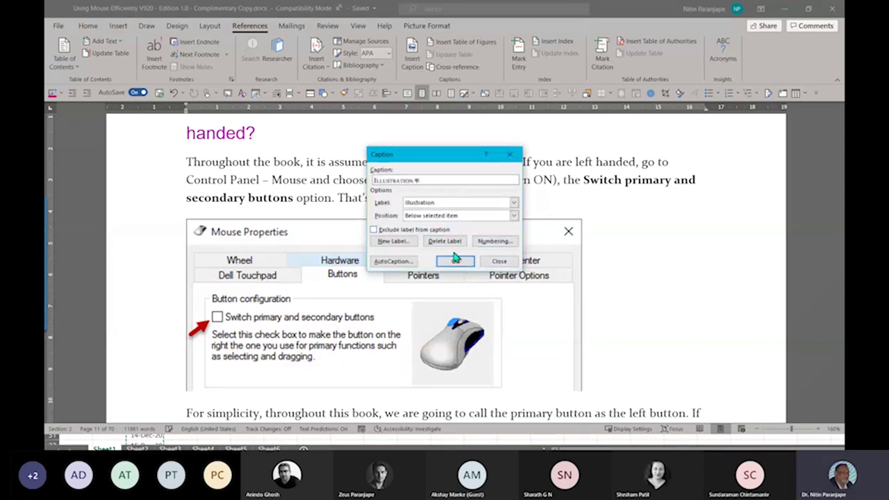
# Include the Heading 1 chapter number with a hyphen separator in the caption numbering and insert the caption below the Mouse Properties picture.
pyautogui.click(487, 243)
pyautogui.click(405, 198)
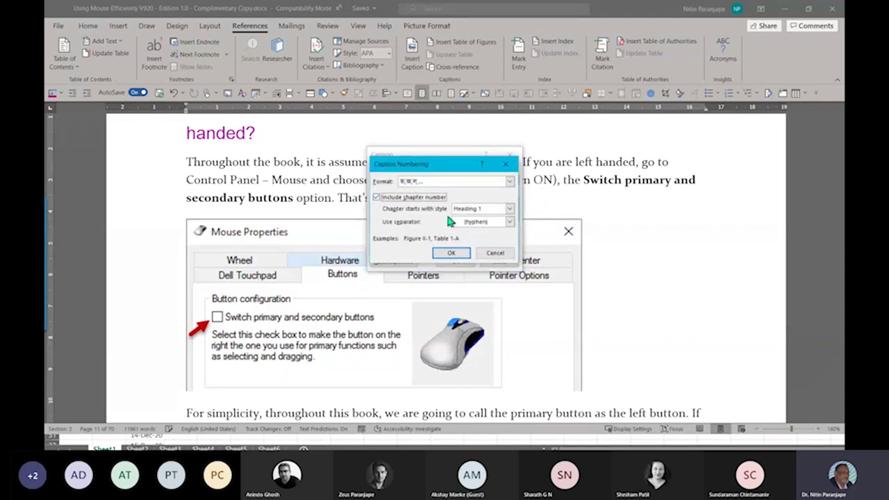
pyautogui.click(449, 256)
pyautogui.click(449, 256)
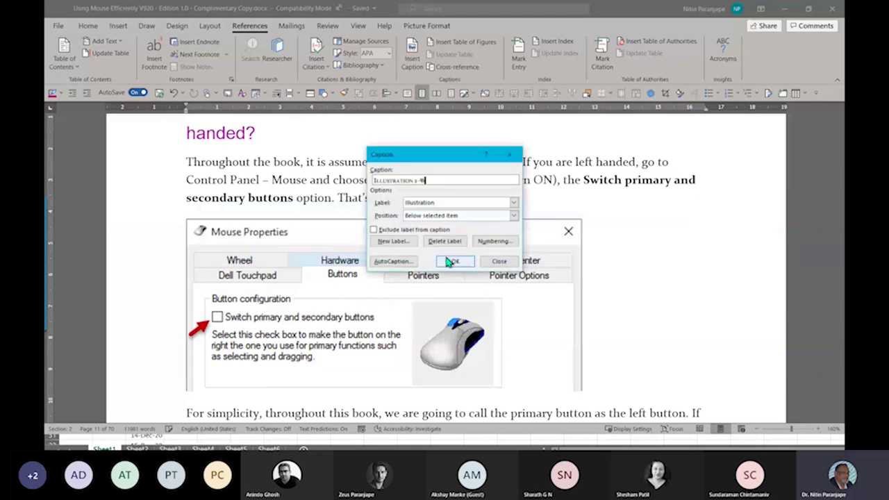
pyautogui.click(452, 261)
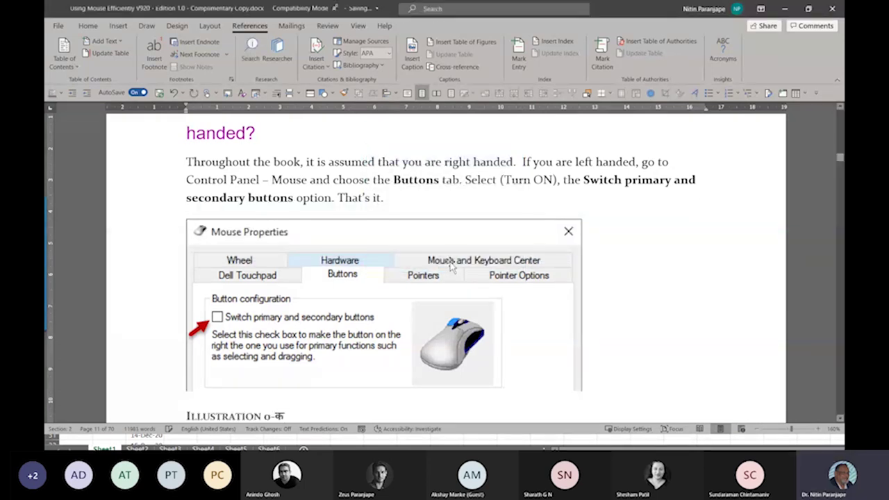
pyautogui.scroll(-2, 337, 341)
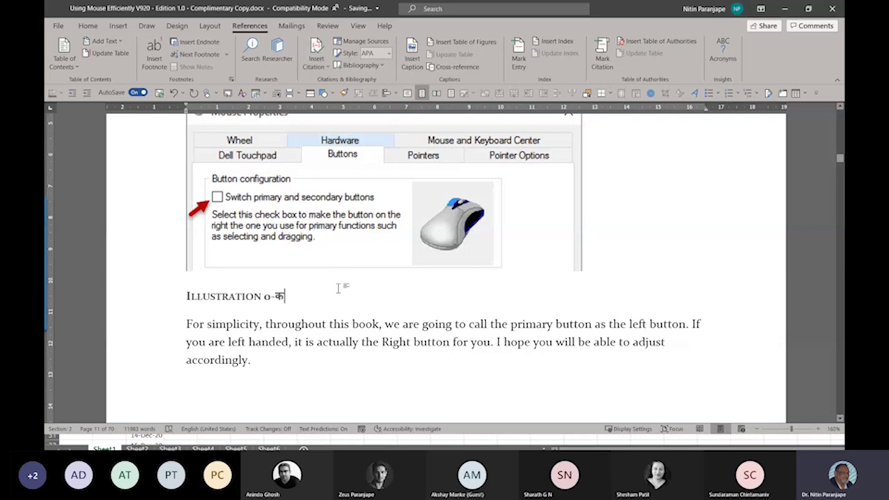
pyautogui.scroll(-1, 327, 306)
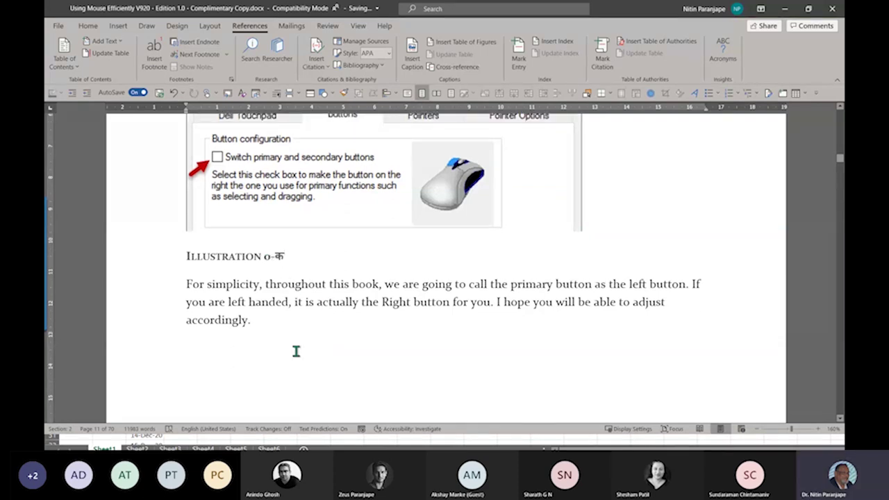
# Show the document's heading navigation and go to the heading "How to configure your left/right mouse button if you are left-handed?".
pyautogui.scroll(1, 314, 330)
pyautogui.scroll(7, 318, 317)
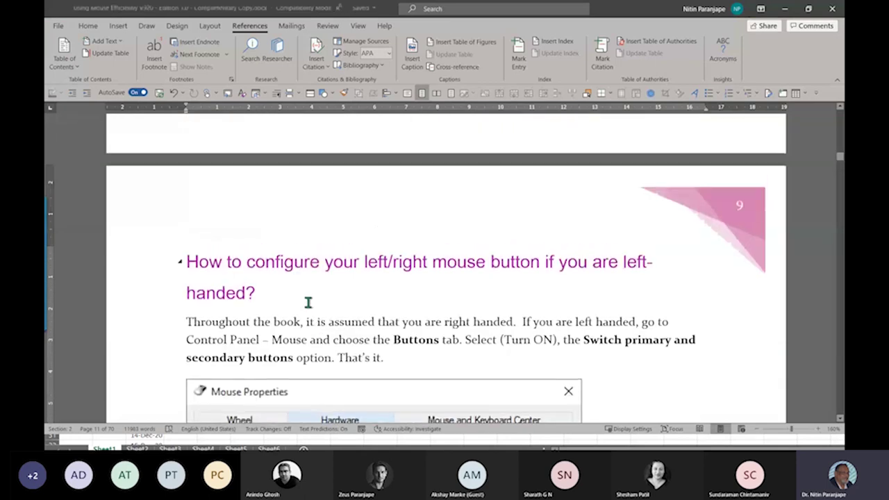
pyautogui.click(295, 262)
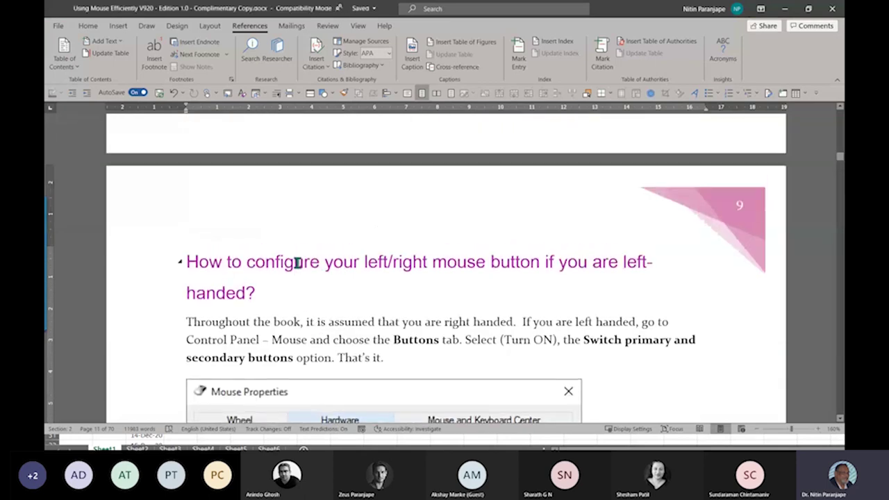
pyautogui.hotkey('alt', 'v')
pyautogui.press('m')
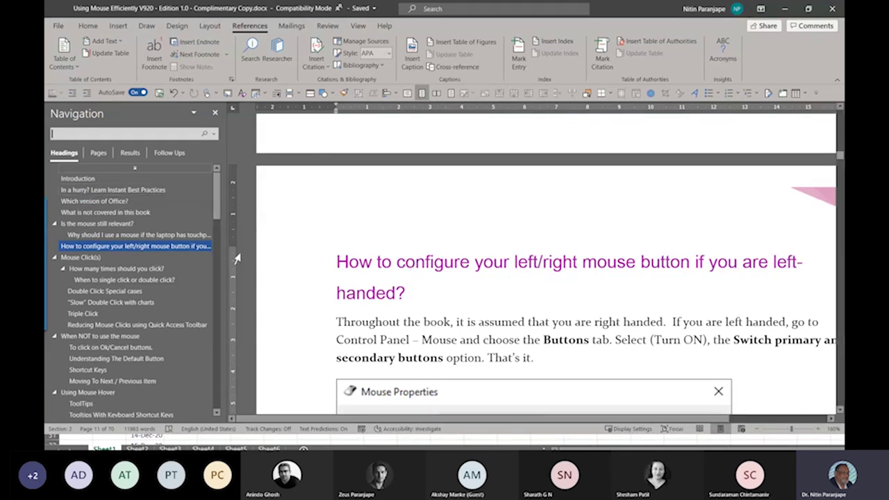
pyautogui.click(174, 246)
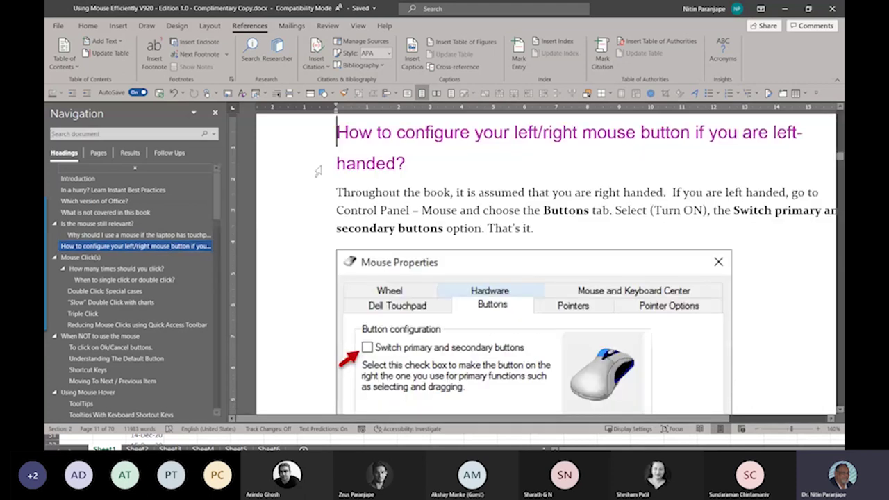
# Apply the multilevel list format "Chapter 1 Heading 1" to number the document's Heading 1 titles as chapters.
pyautogui.click(89, 27)
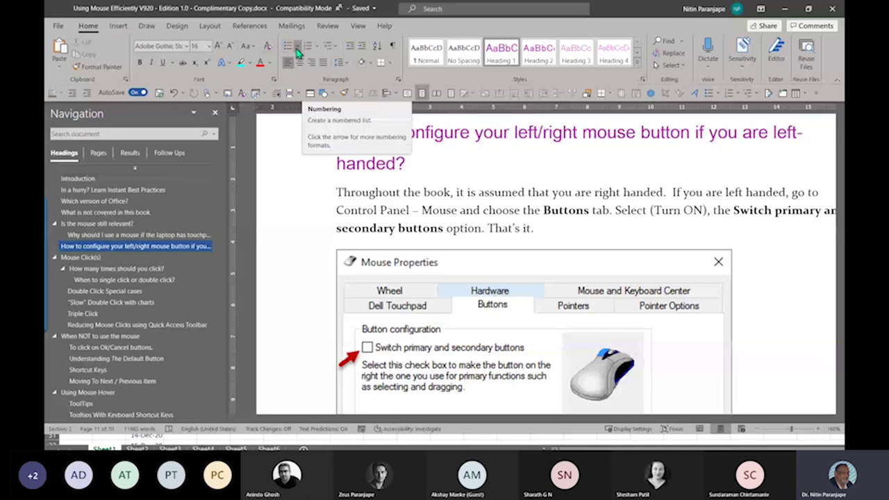
pyautogui.click(332, 45)
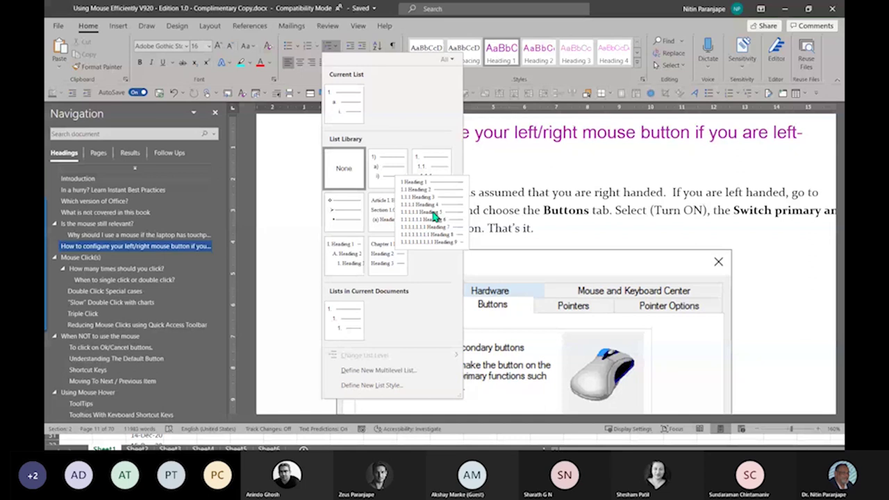
pyautogui.moveTo(401, 220)
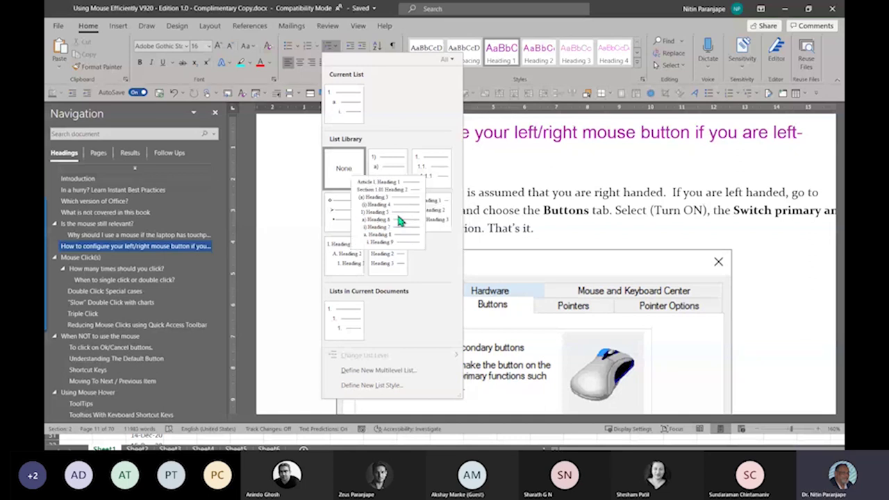
pyautogui.moveTo(439, 218)
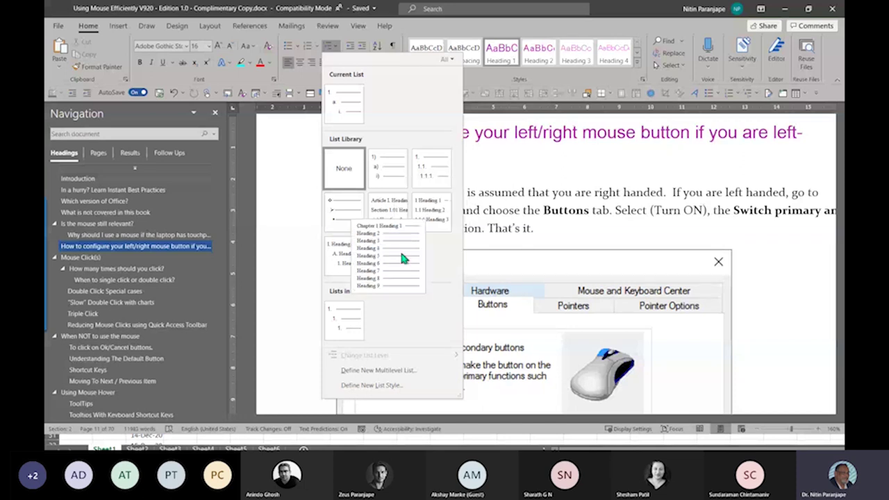
pyautogui.click(403, 259)
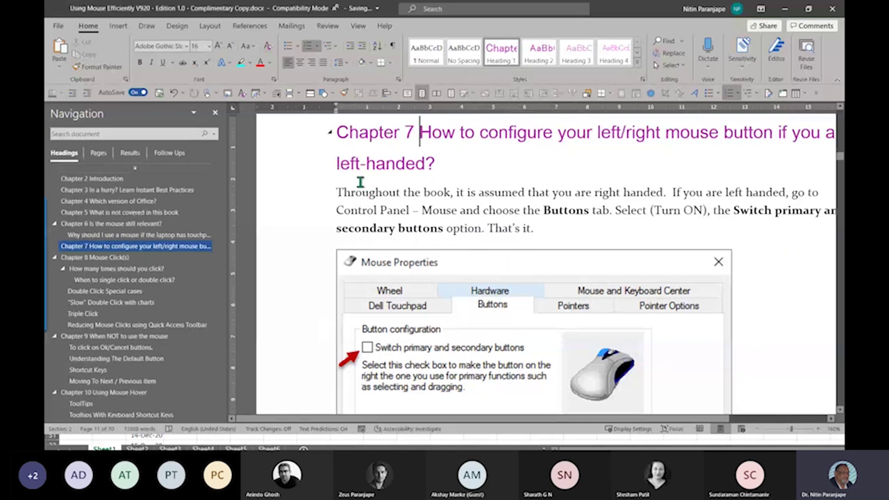
# Select the Illustration caption below the Mouse Properties picture and update its fields to pick up the chapter number.
pyautogui.scroll(-2, 389, 200)
pyautogui.scroll(-2, 391, 202)
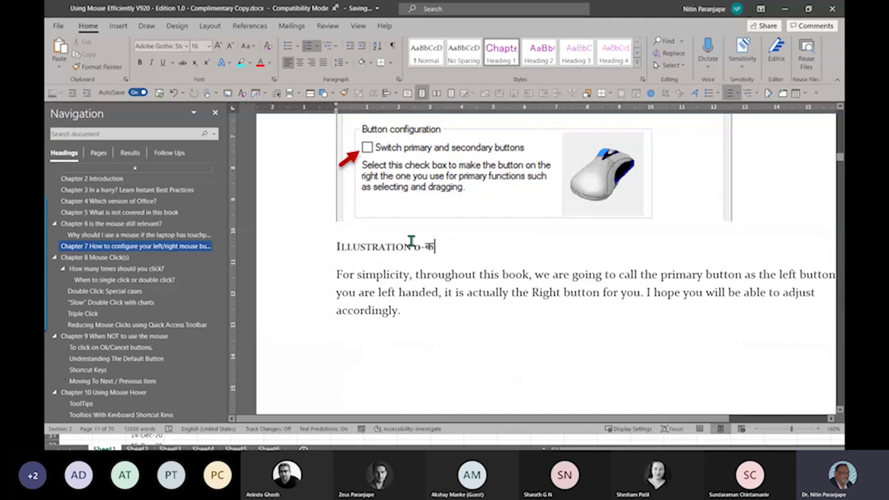
pyautogui.tripleClick(411, 245)
pyautogui.rightClick(385, 251)
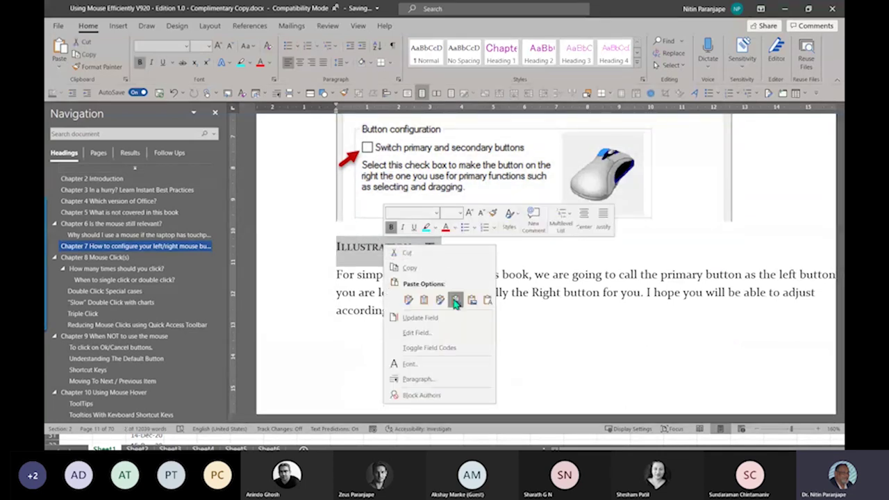
pyautogui.click(455, 300)
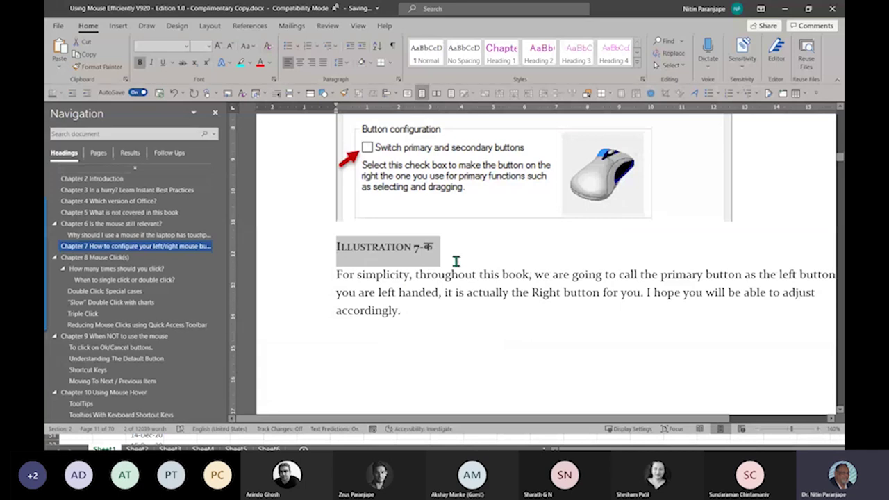
# Add a new paragraph containing "a" after the text that ends with "accordingly.", below the Illustration caption.
pyautogui.scroll(-5, 454, 260)
pyautogui.scroll(-4, 457, 269)
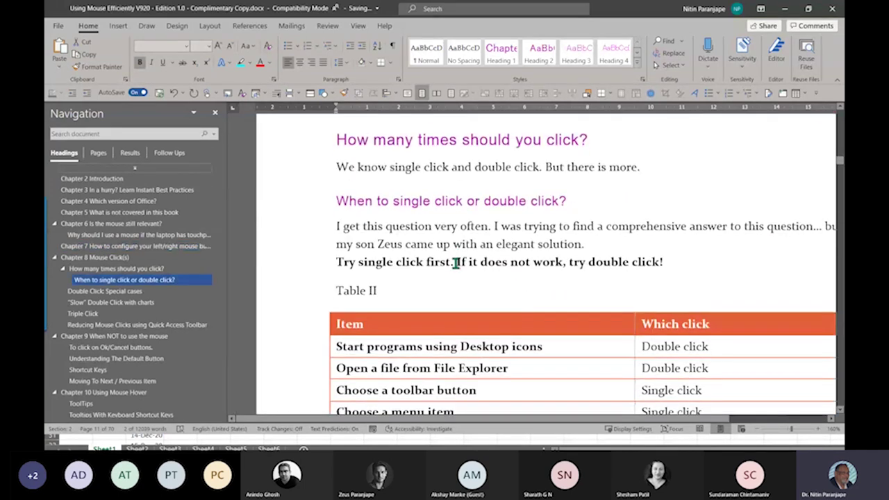
pyautogui.scroll(8, 455, 263)
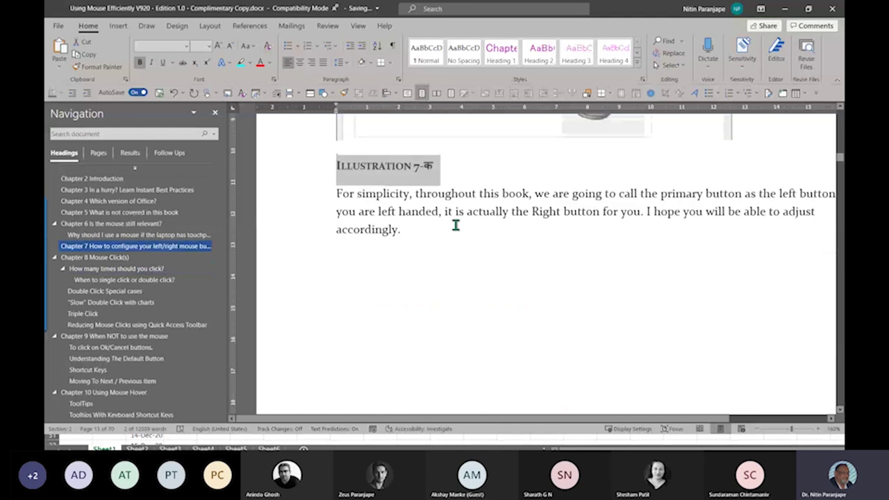
pyautogui.click(431, 255)
pyautogui.press('Return')
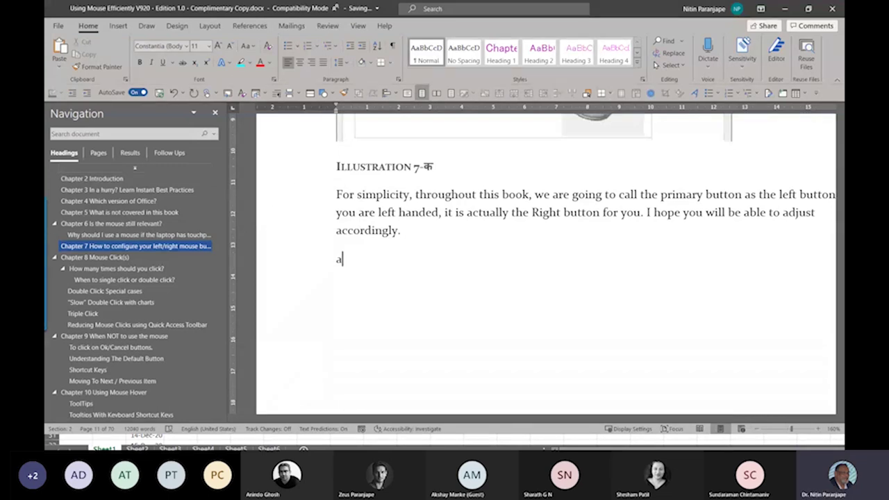
# Capture a screen region of about 208 x 139 pixels over the paragraph formatting commands and paste it on a new line below the "a".
pyautogui.press('Print')
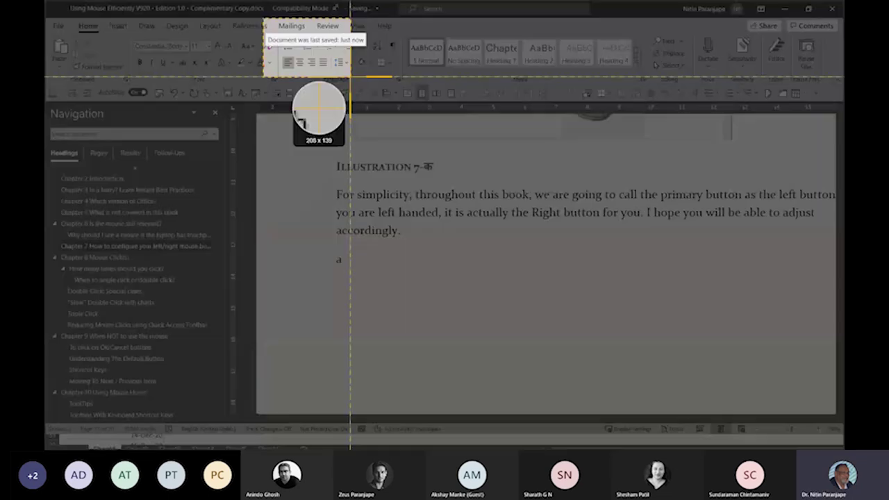
pyautogui.press('Escape')
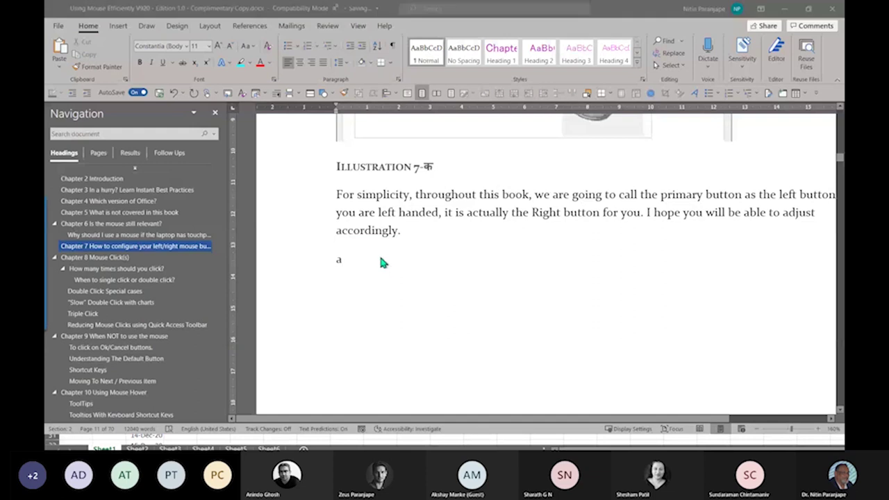
pyautogui.click(381, 262)
pyautogui.press('Return')
pyautogui.hotkey('ctrl', 'v')
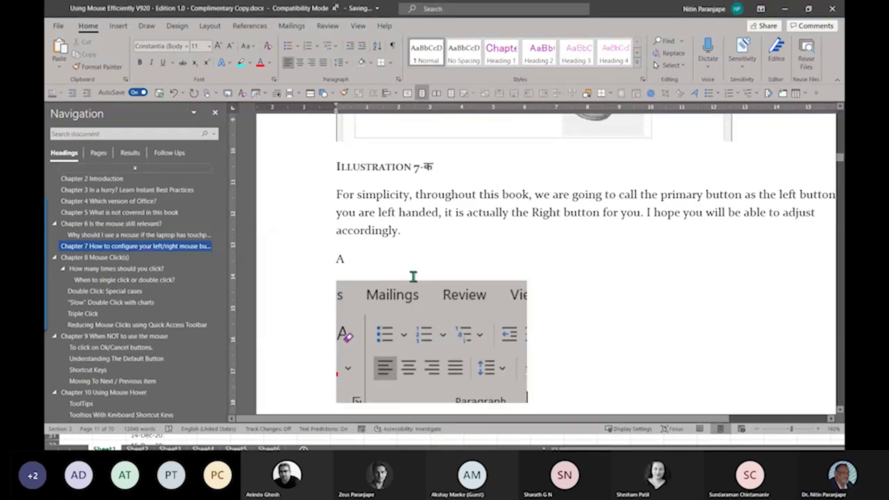
# Insert an Illustration caption below the pasted picture of the paragraph formatting commands.
pyautogui.scroll(-2, 412, 276)
pyautogui.click(421, 249)
pyautogui.rightClick(421, 247)
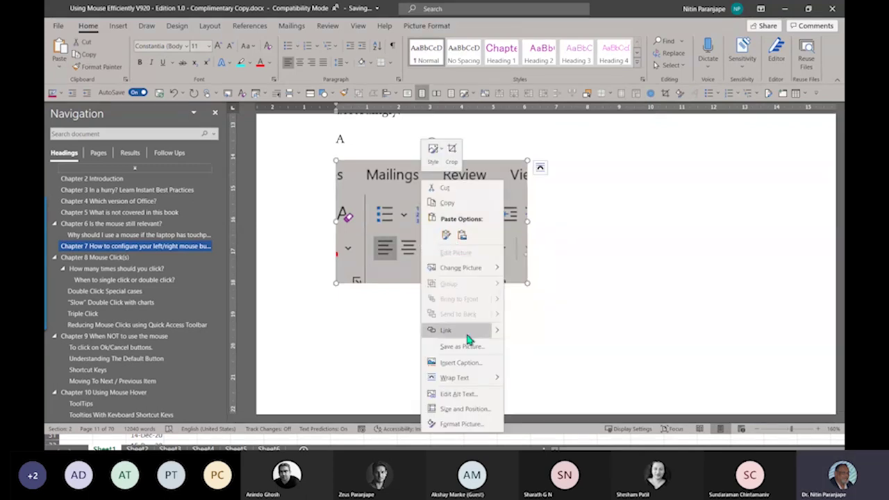
pyautogui.click(464, 363)
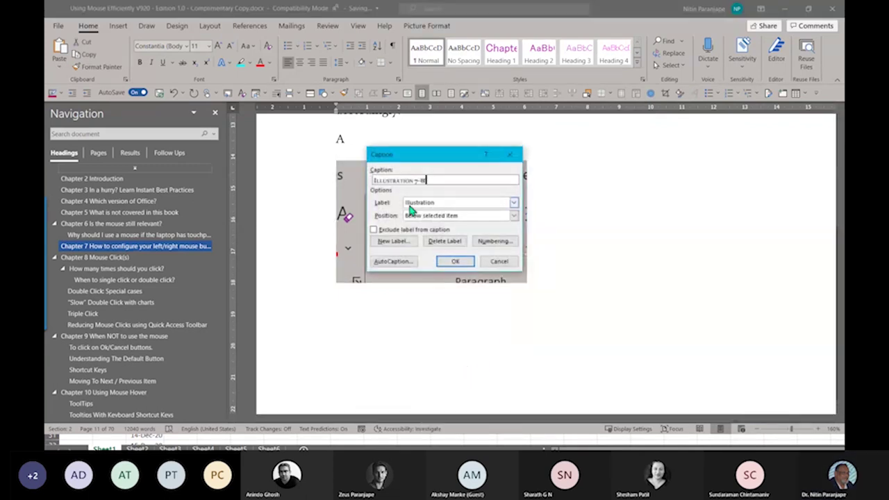
pyautogui.click(456, 263)
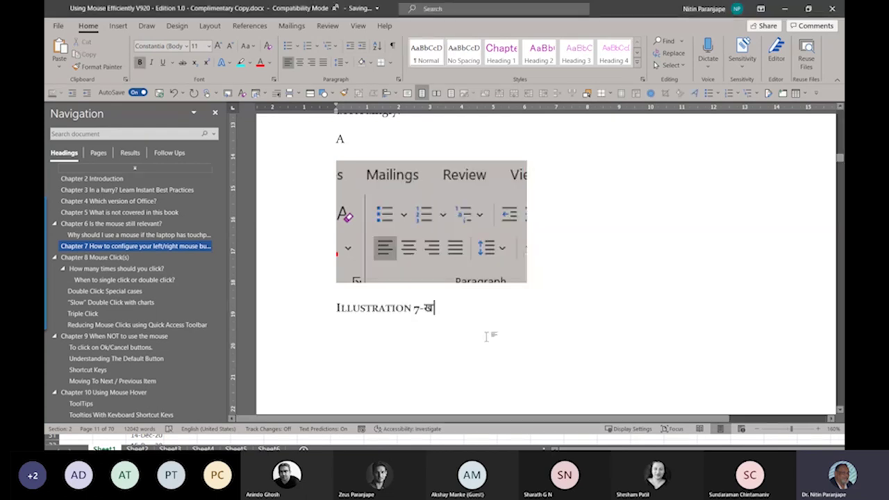
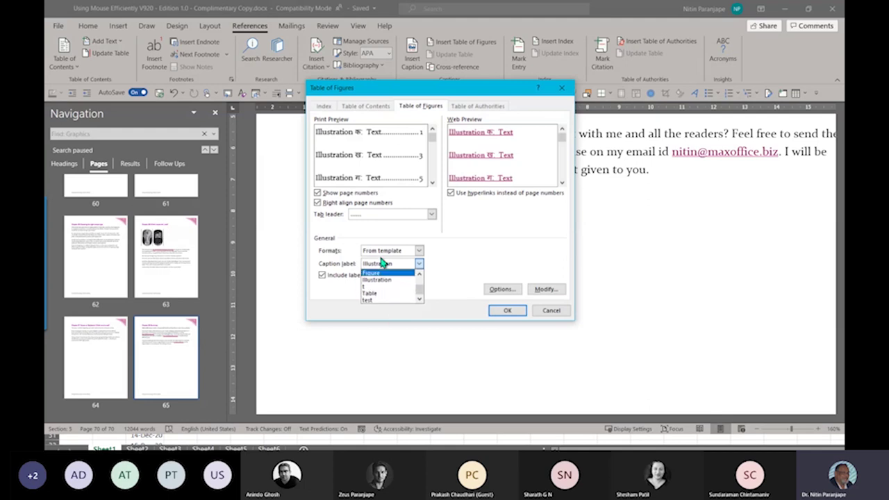
# Insert a table of figures for the Illustration caption label at the document's end and add an empty line below it.
pyautogui.click(445, 277)
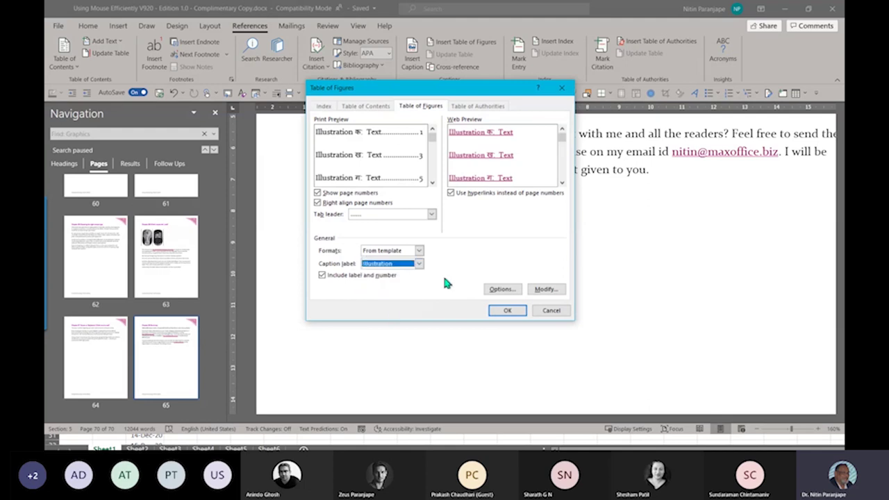
pyautogui.click(501, 310)
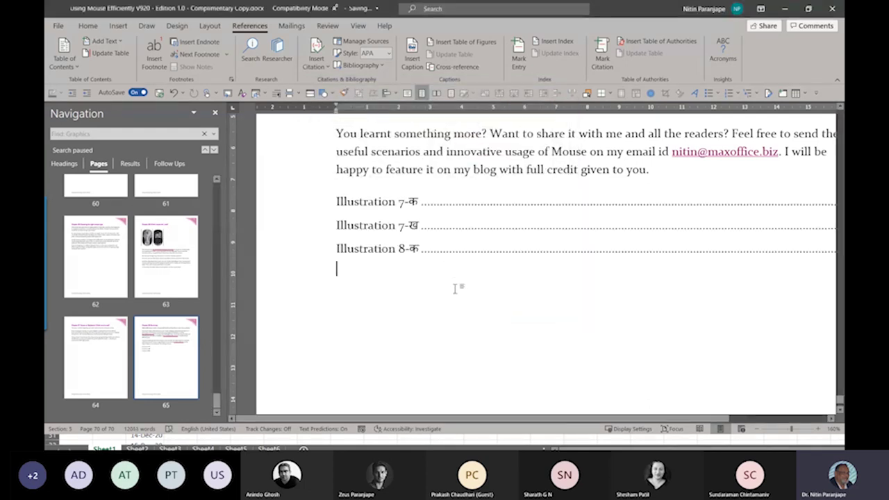
pyautogui.keyDown('ctrl'); pyautogui.scroll(-3, 457, 288); pyautogui.keyUp('ctrl')
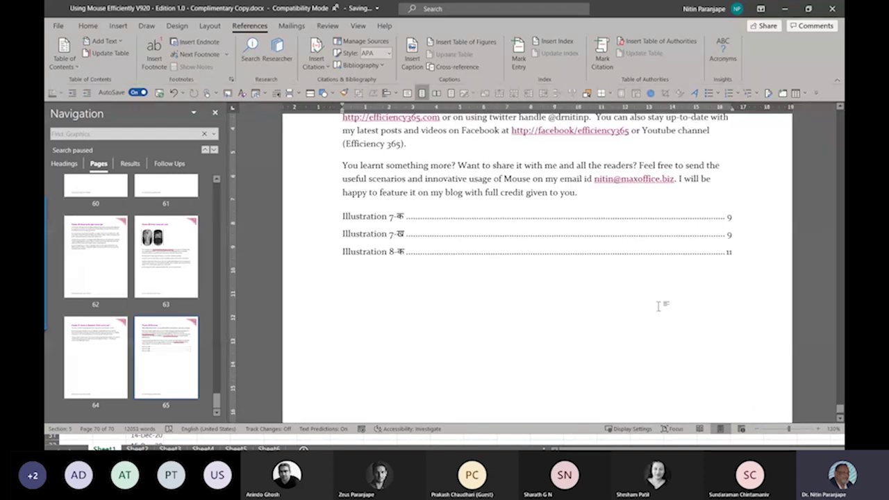
pyautogui.press('Return')
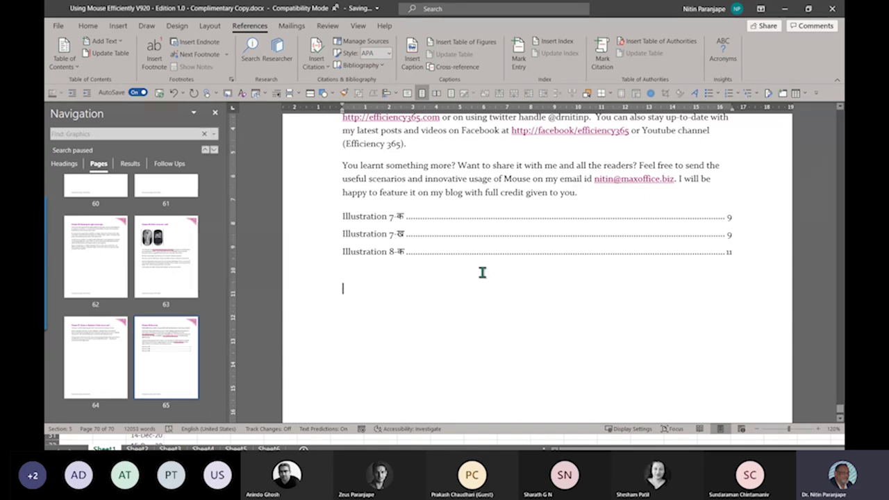
# Search for tables from the document's start and browse through them to the Chapter 15 table beside "Now you get this.".
pyautogui.hotkey('ctrl', 'Home')
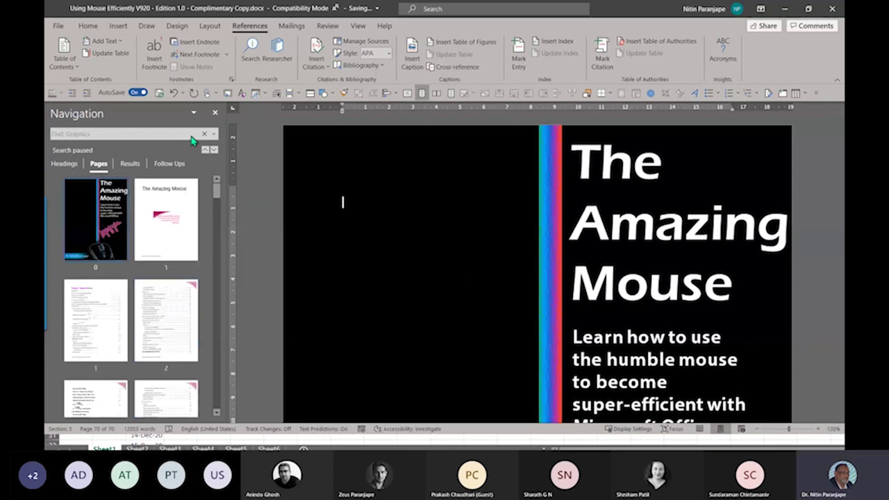
pyautogui.click(214, 133)
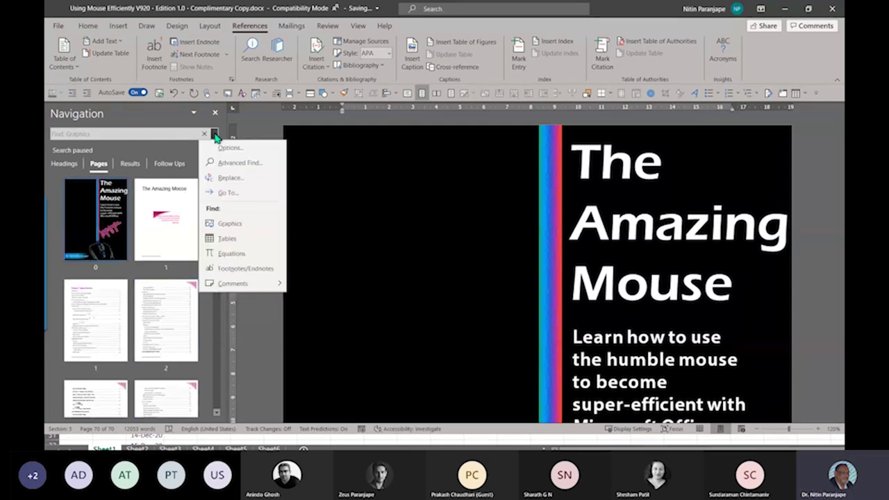
pyautogui.click(248, 239)
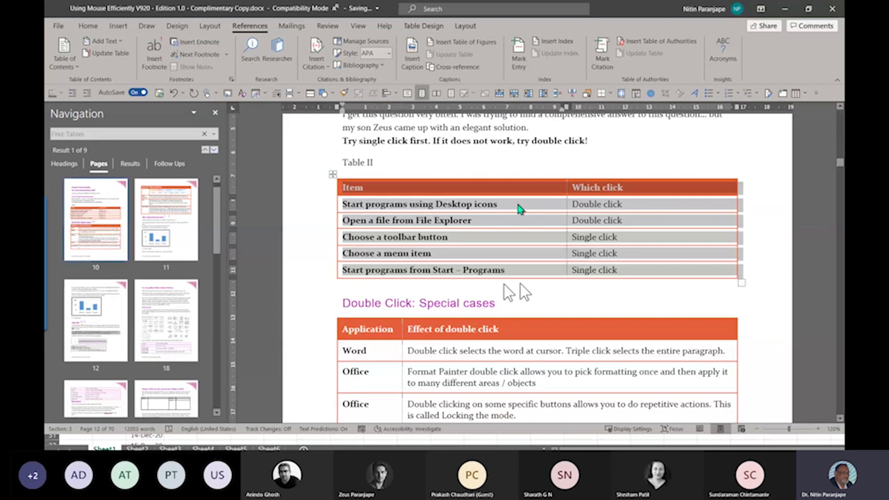
pyautogui.click(519, 220)
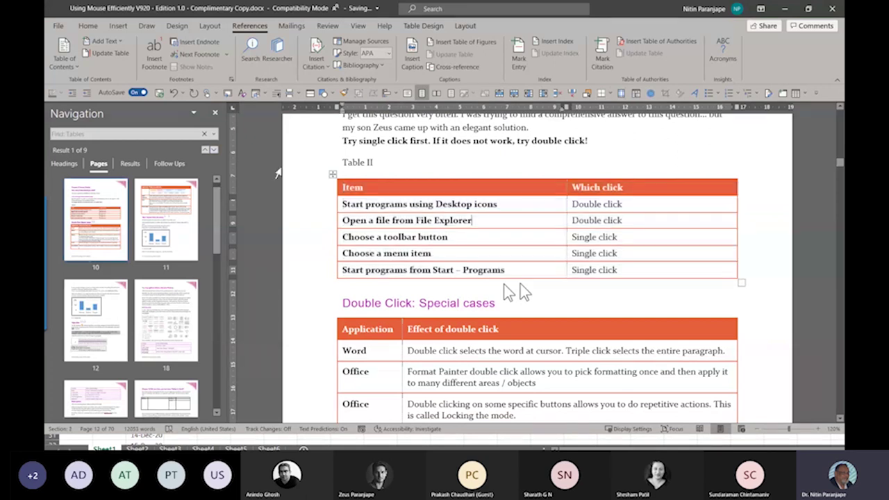
pyautogui.click(216, 151)
pyautogui.click(215, 151)
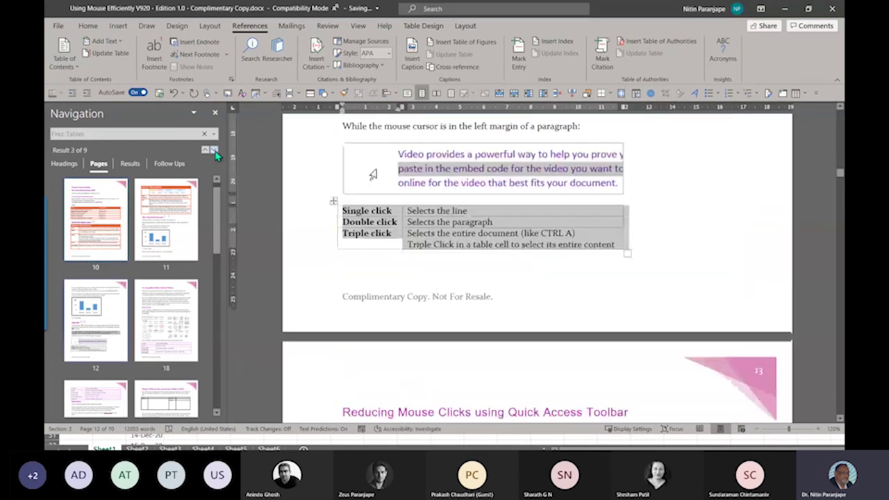
pyautogui.scroll(-15, 391, 243)
pyautogui.hotkey('ctrl', 'pageup')
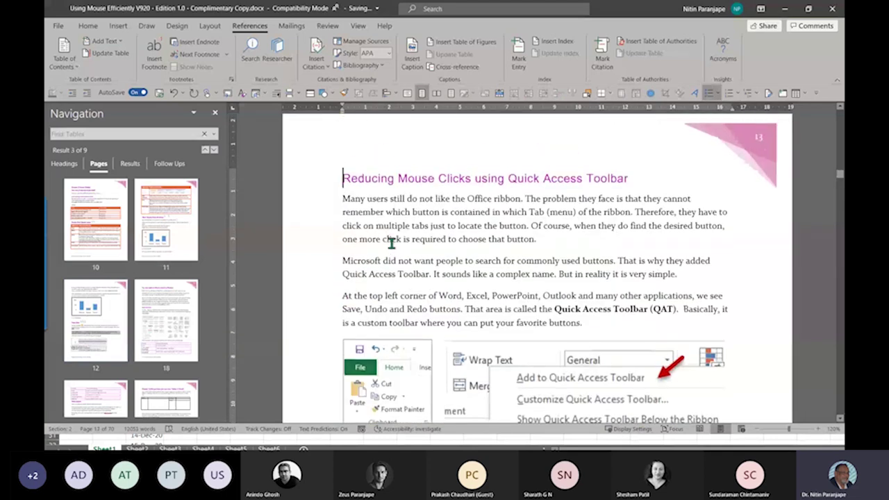
pyautogui.click(214, 151)
pyautogui.click(214, 152)
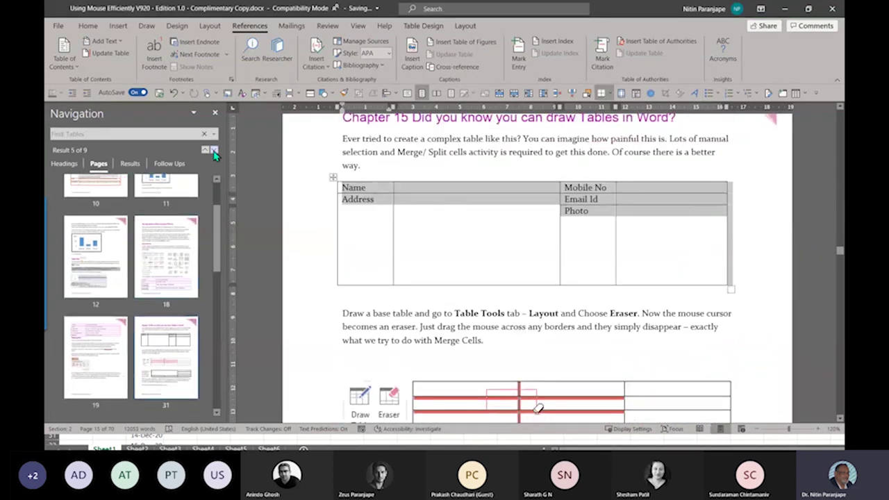
pyautogui.click(214, 151)
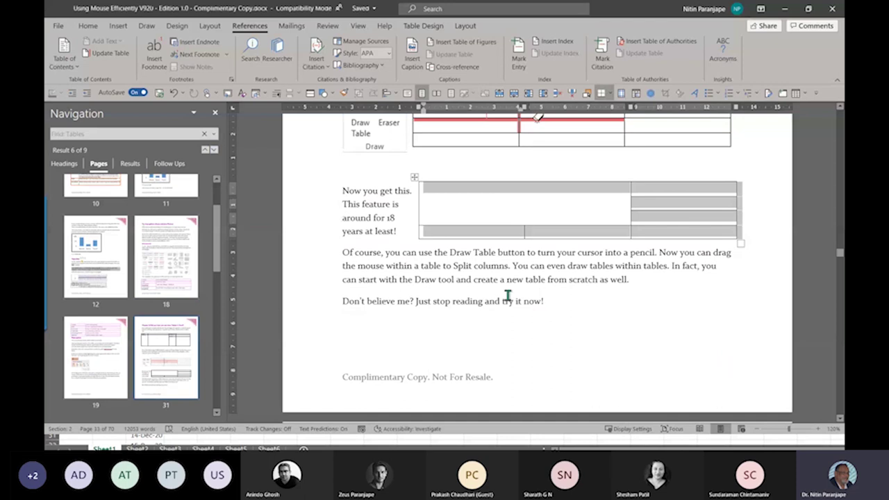
# Start a caption for the table beside "Now you get this." and set its label to Table.
pyautogui.rightClick(414, 177)
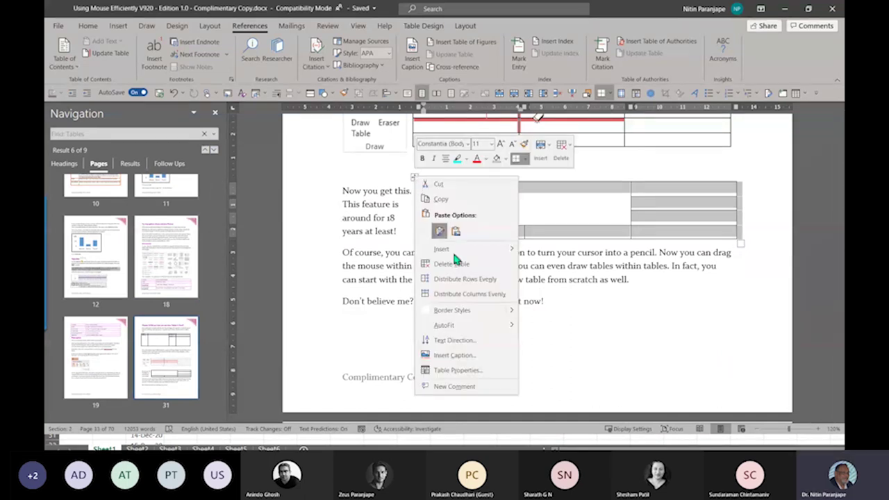
pyautogui.click(460, 355)
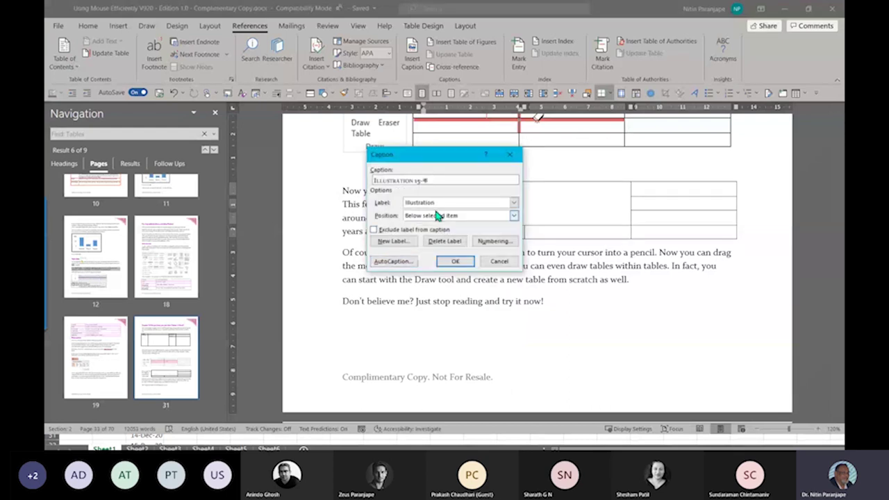
pyautogui.click(510, 204)
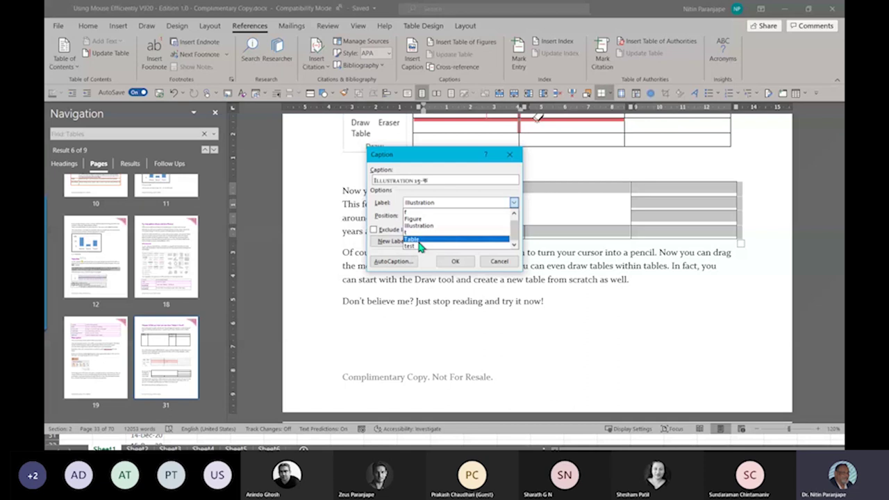
pyautogui.click(425, 226)
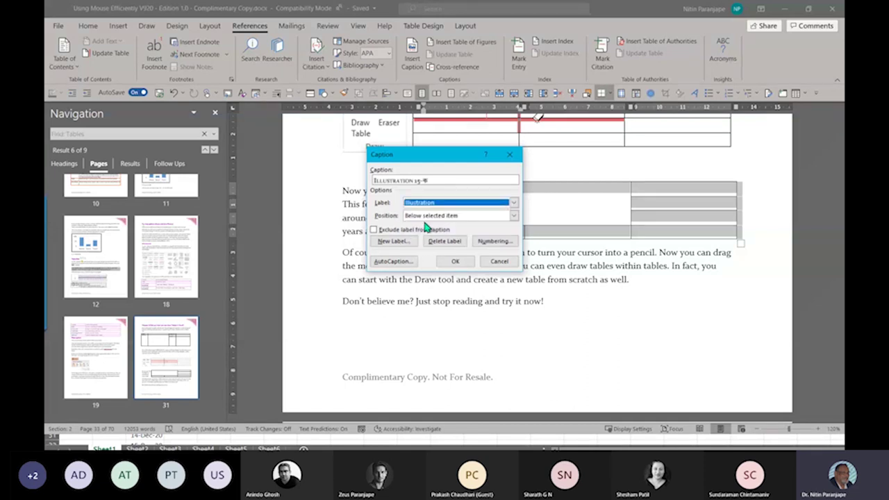
pyautogui.click(478, 205)
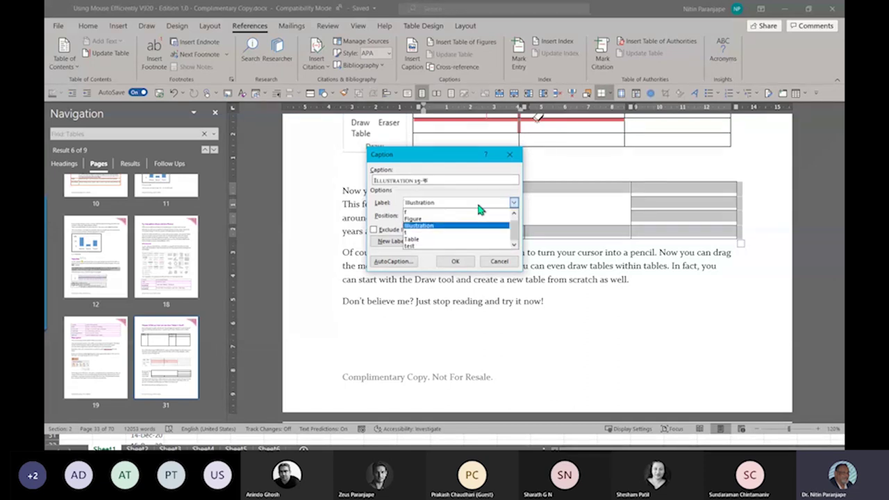
pyautogui.click(414, 241)
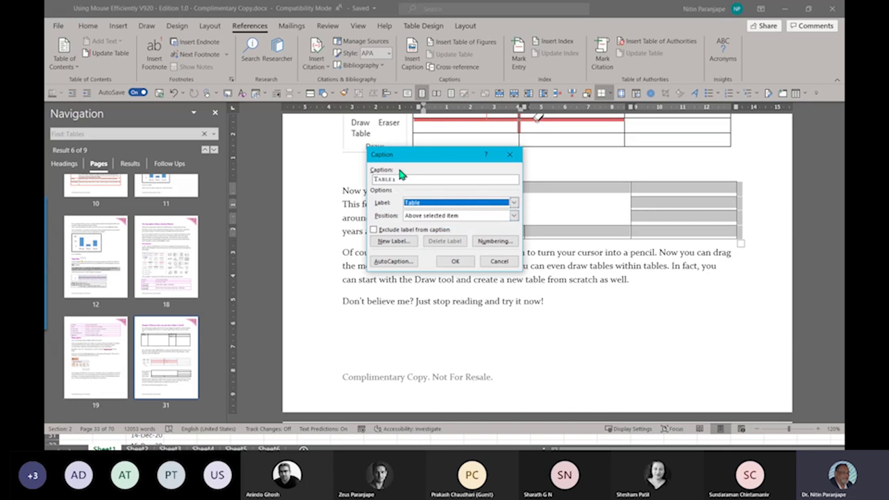
# Include the chapter number in the Table caption numbering and insert the caption above the selected table.
pyautogui.click(494, 242)
pyautogui.click(451, 181)
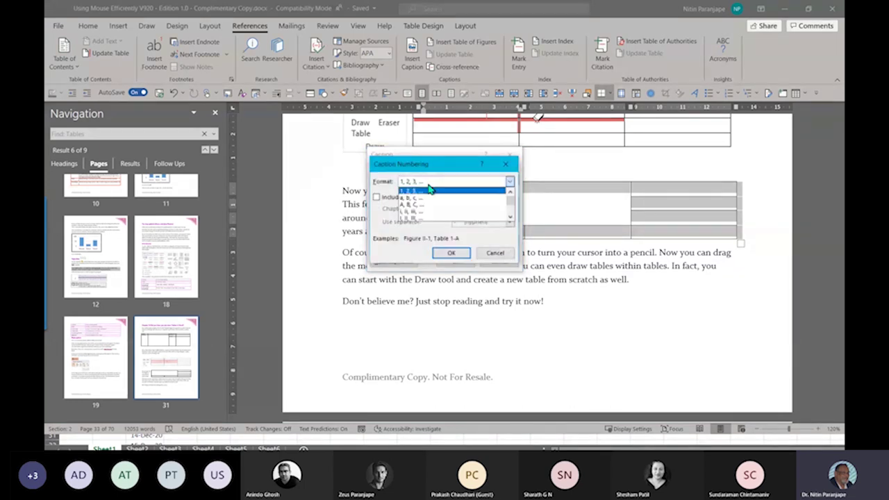
pyautogui.click(451, 221)
pyautogui.click(450, 254)
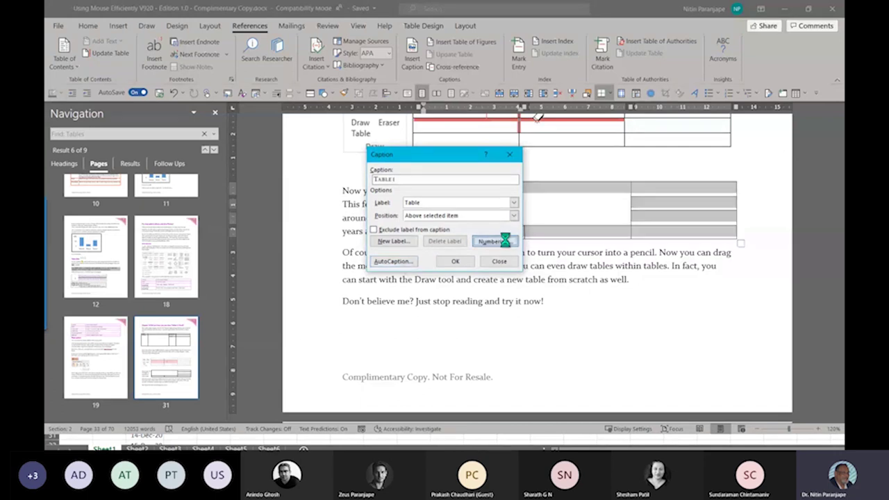
pyautogui.click(502, 242)
pyautogui.click(407, 198)
pyautogui.click(452, 253)
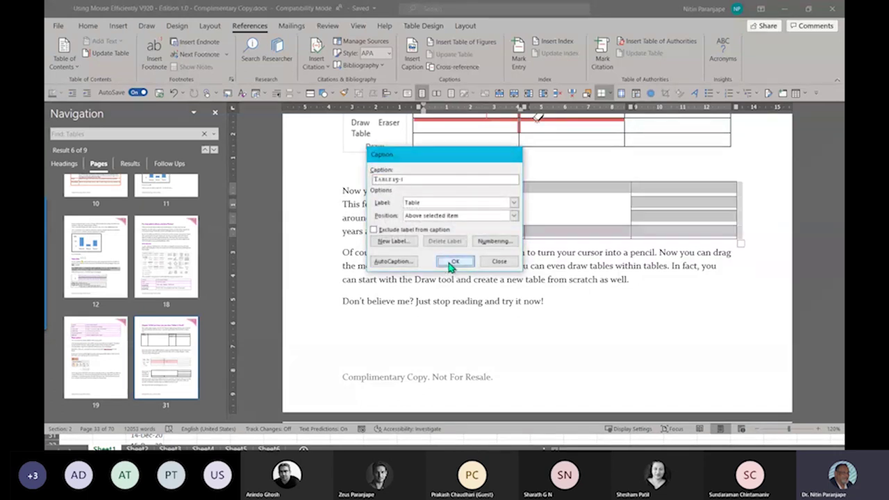
pyautogui.click(452, 262)
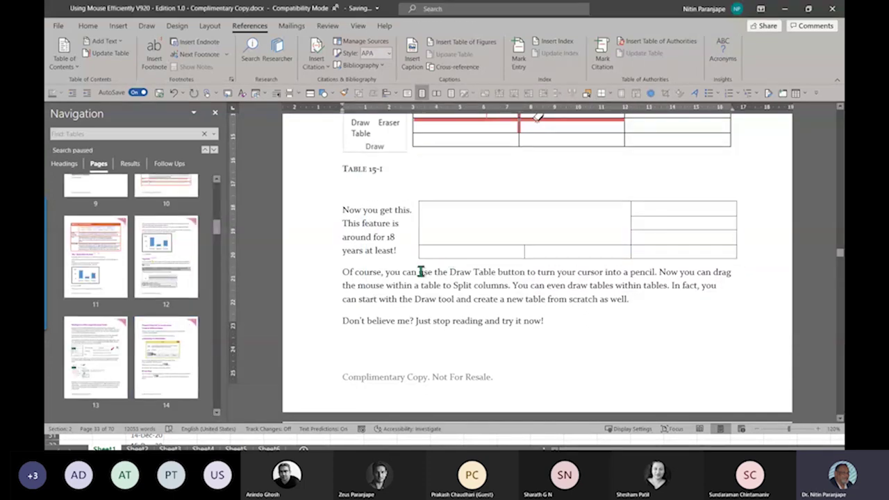
# Find the purple "Input Method" table among the later tables and insert a Table caption above it.
pyautogui.scroll(-5, 422, 278)
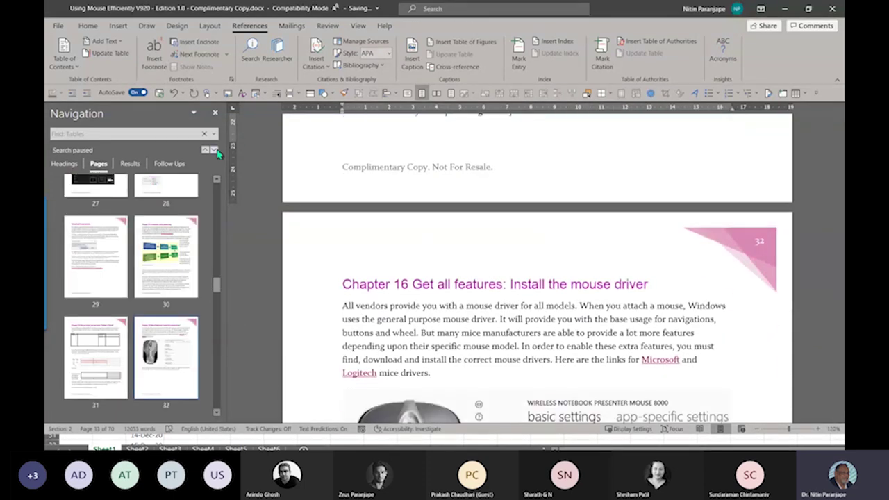
pyautogui.click(215, 151)
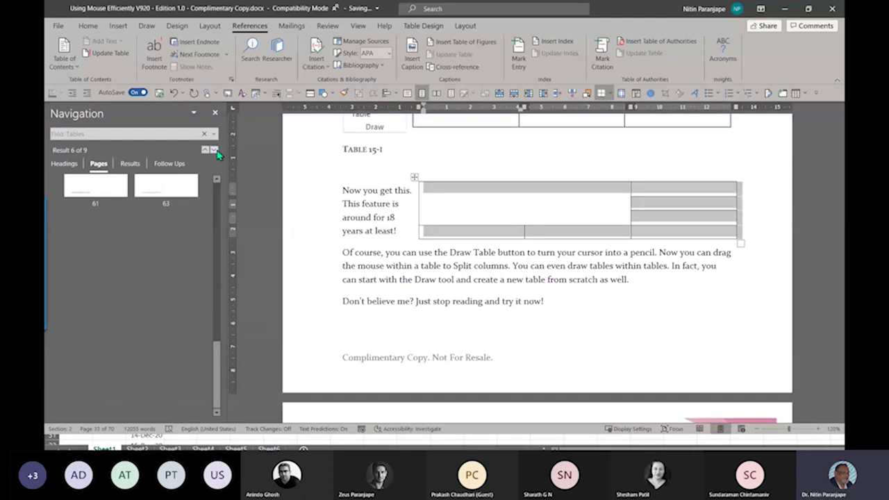
pyautogui.click(215, 150)
pyautogui.click(214, 151)
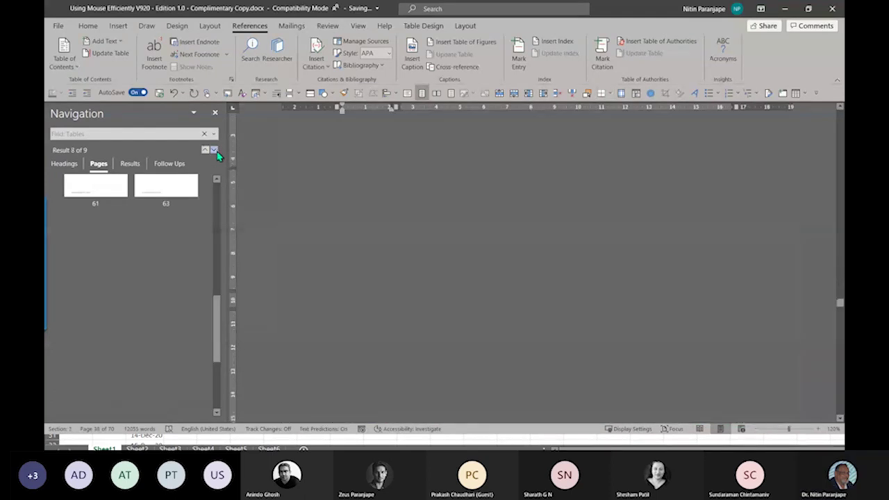
pyautogui.click(421, 360)
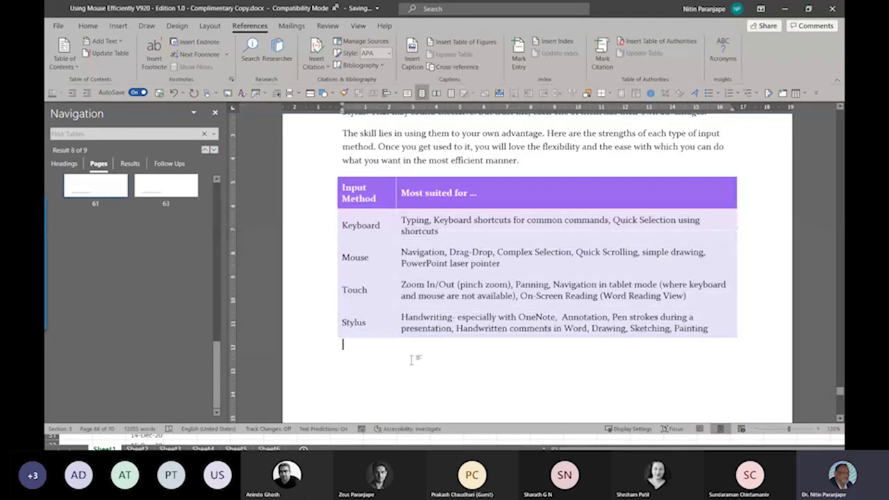
pyautogui.rightClick(376, 226)
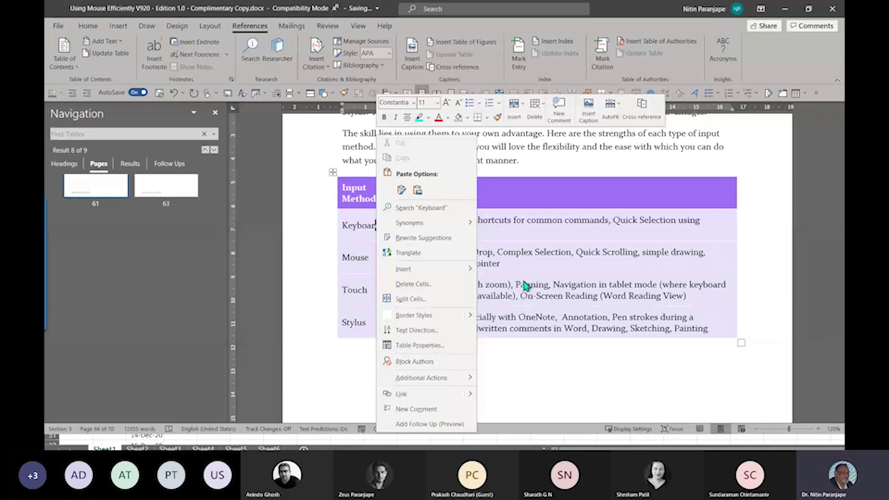
pyautogui.press('Escape')
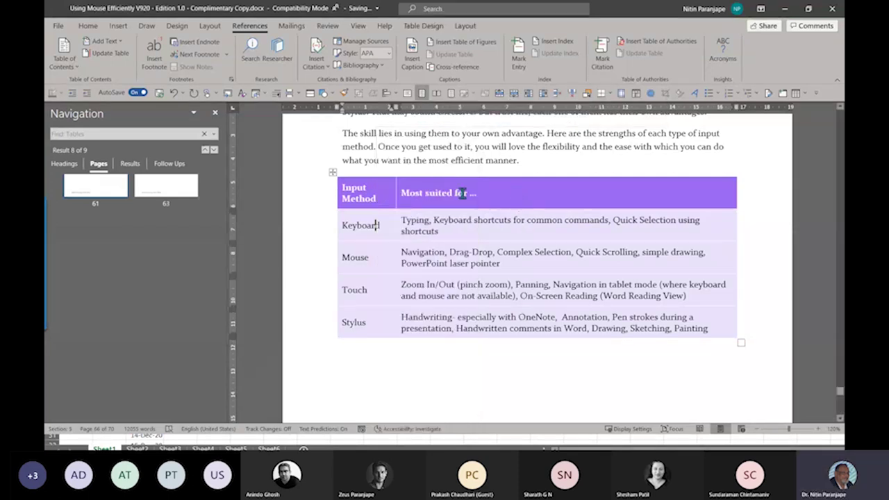
pyautogui.rightClick(331, 174)
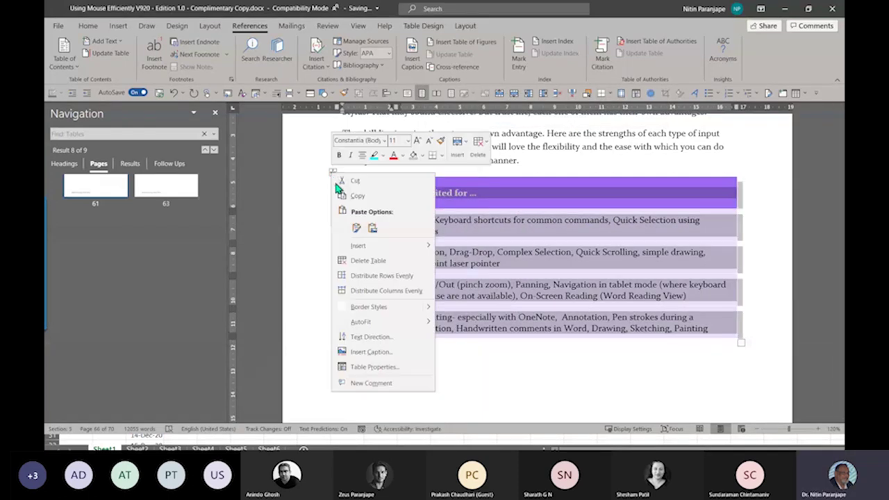
pyautogui.click(377, 351)
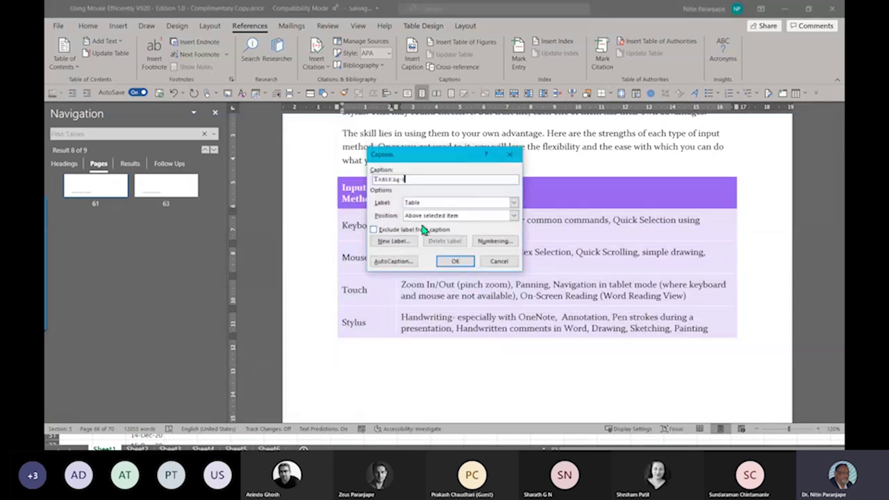
pyautogui.click(453, 262)
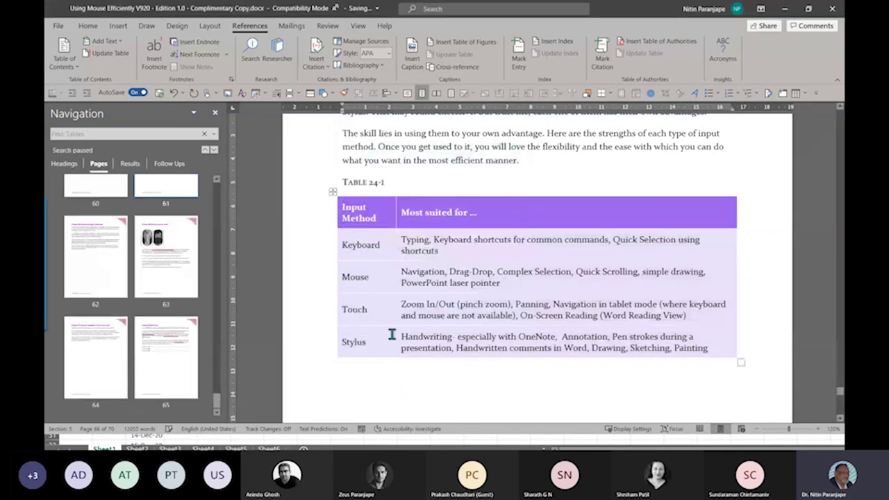
# Browse through the document's tables to the orange table under "Double Click: Special cases".
pyautogui.scroll(-5, 420, 312)
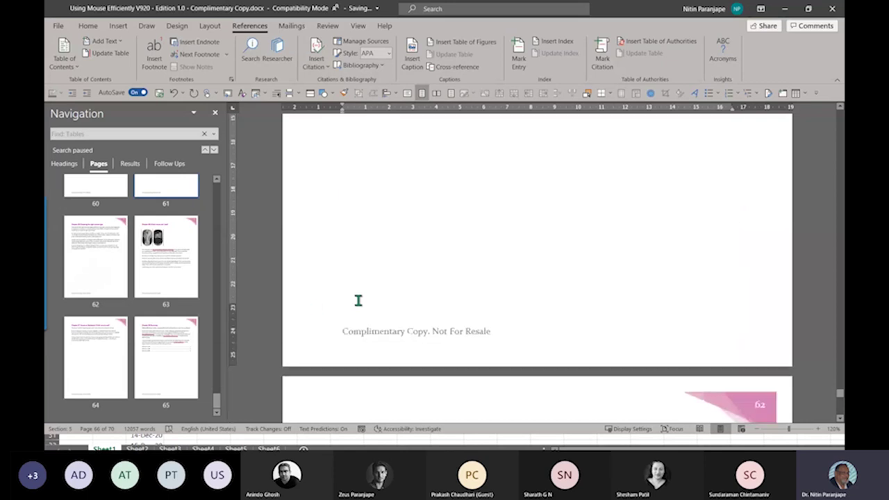
pyautogui.scroll(-8, 416, 286)
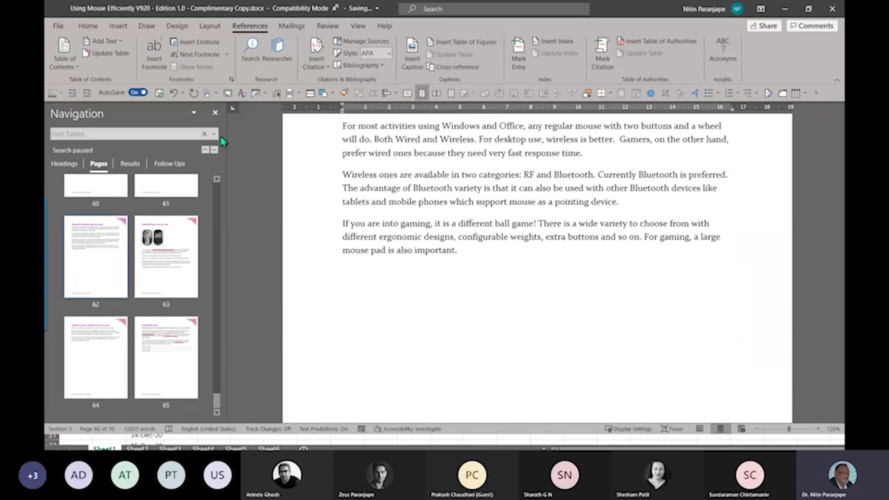
pyautogui.click(215, 152)
pyautogui.click(214, 152)
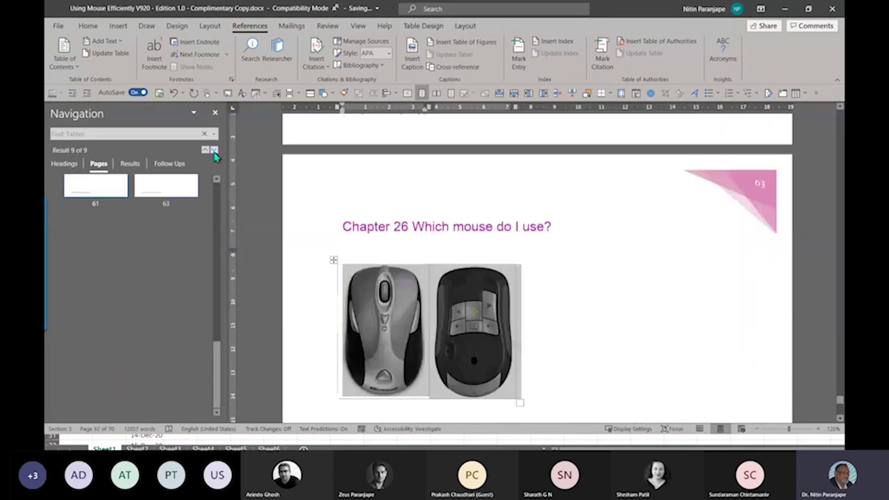
pyautogui.click(215, 153)
pyautogui.click(215, 153)
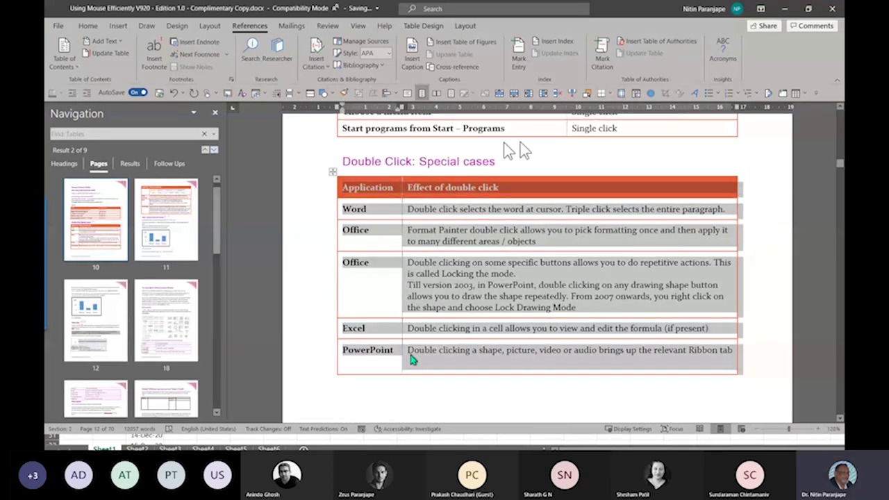
pyautogui.rightClick(333, 172)
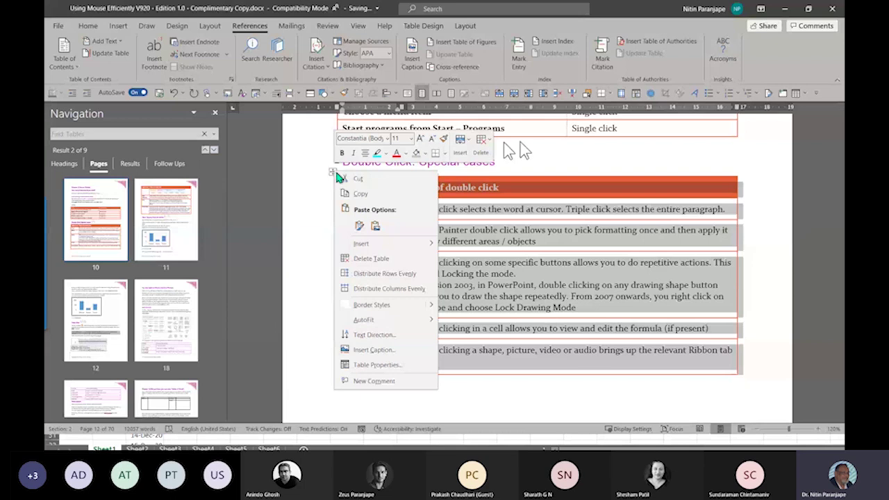
pyautogui.click(393, 337)
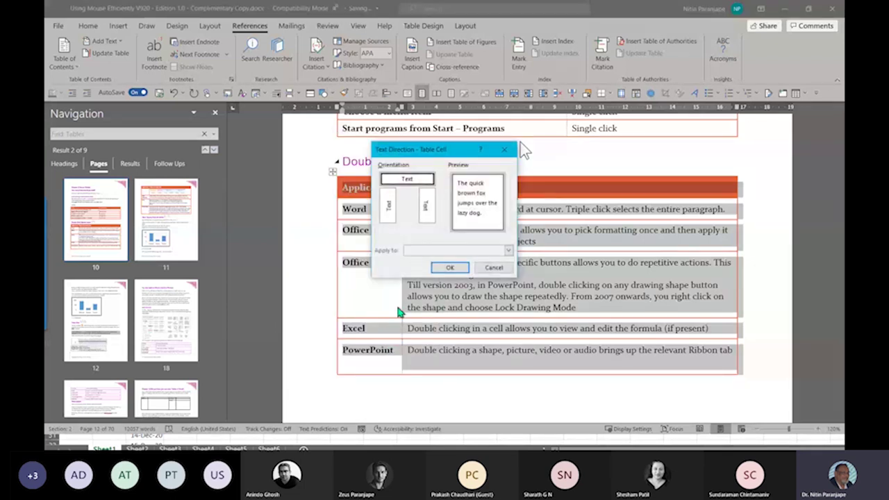
pyautogui.click(505, 150)
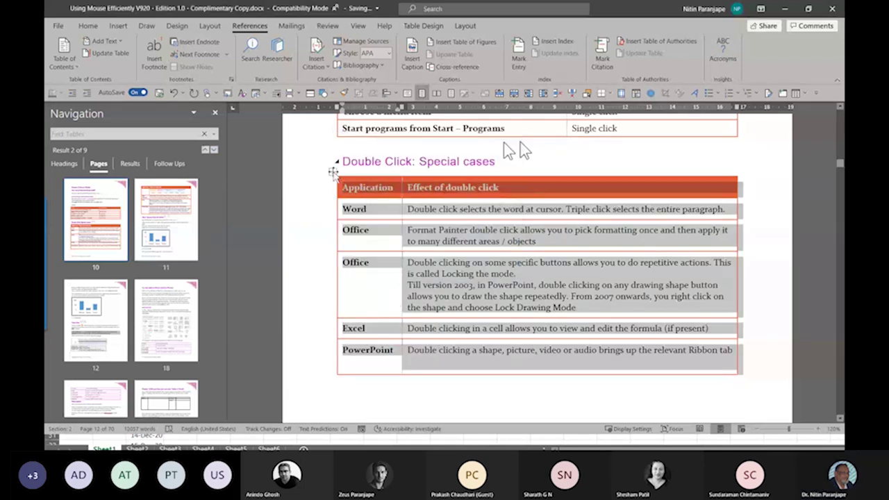
# Insert a Table caption above the selected table under "Double Click: Special cases".
pyautogui.rightClick(334, 172)
pyautogui.click(372, 351)
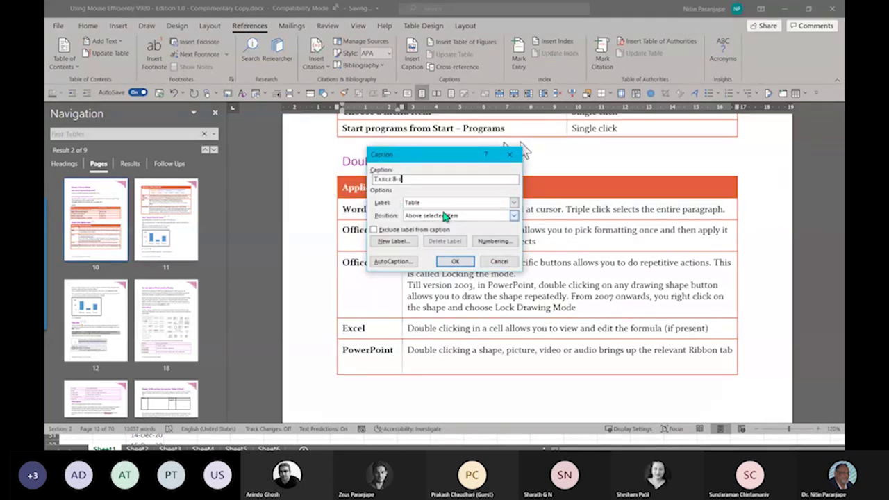
pyautogui.click(453, 263)
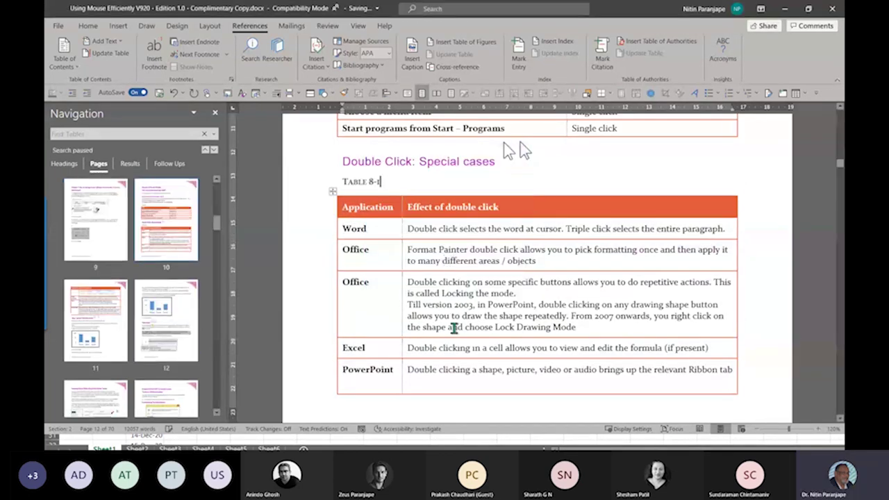
# Insert a table of figures for the Table caption label at the document's end, below the Illustration list.
pyautogui.hotkey('ctrl', 'End')
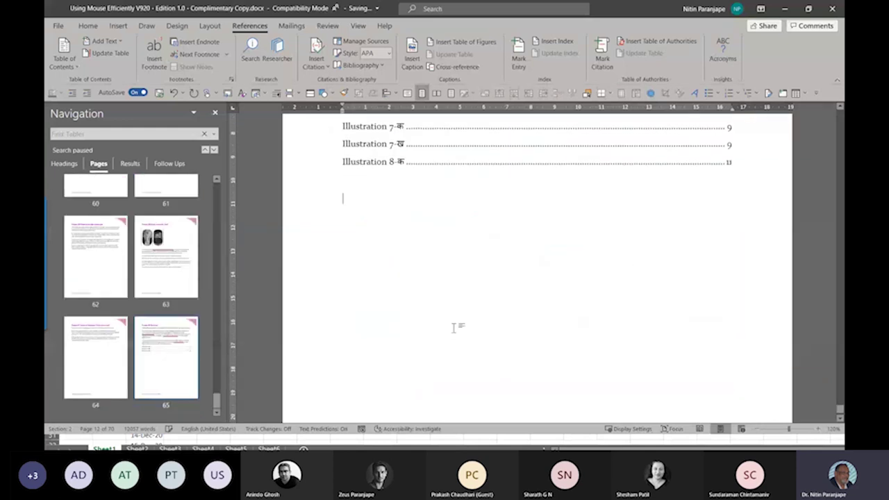
pyautogui.click(447, 41)
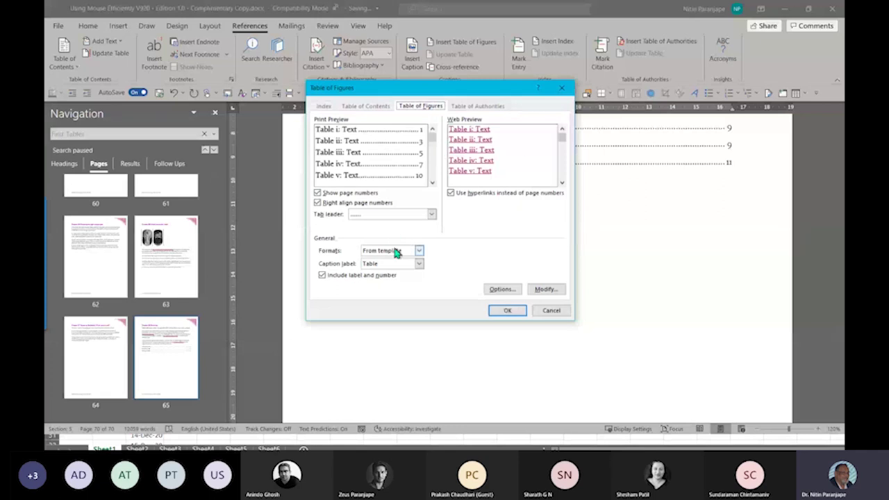
pyautogui.click(393, 265)
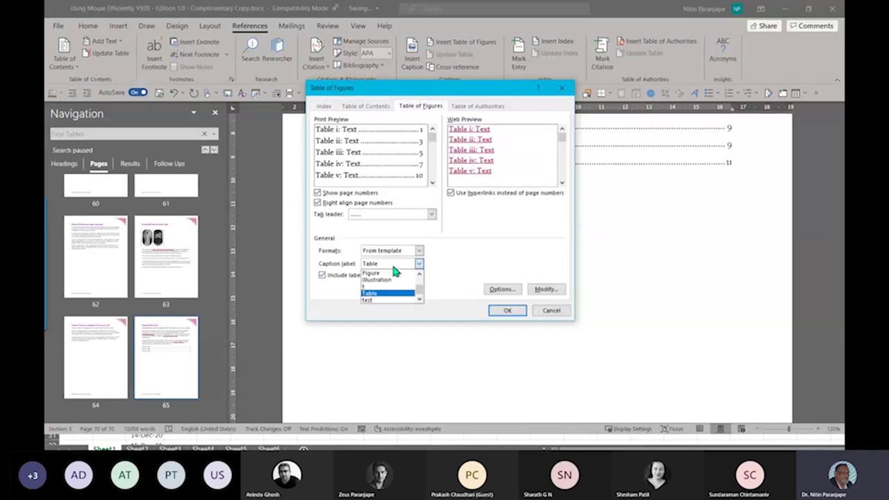
pyautogui.click(377, 279)
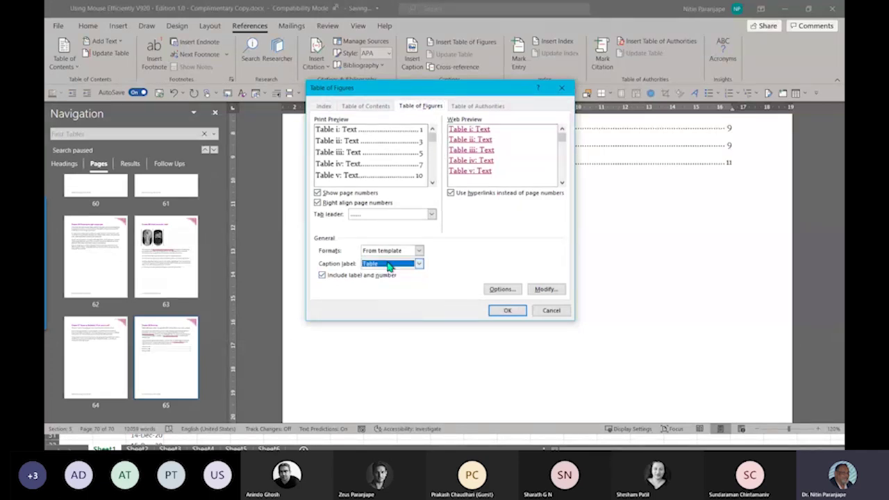
pyautogui.click(507, 311)
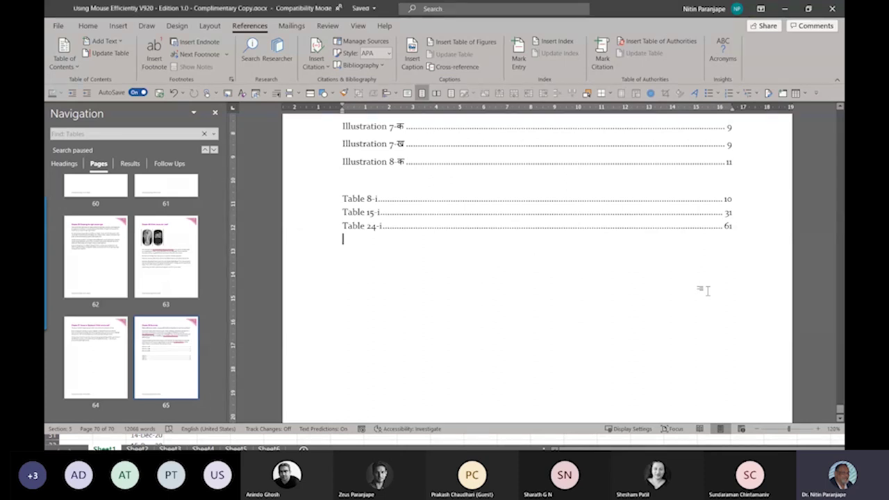
# Go to the table of contents page and remove the chapter number from the "Table of Contents" heading.
pyautogui.hotkey('ctrl', 'Home')
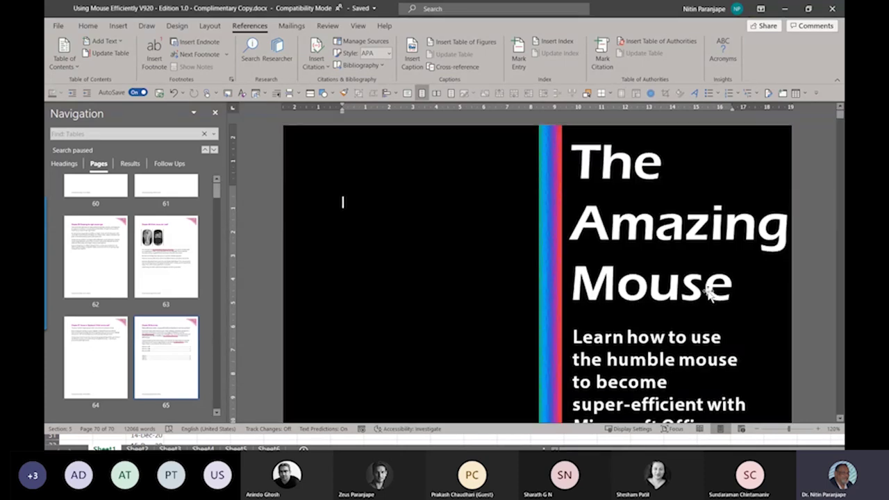
pyautogui.click(97, 332)
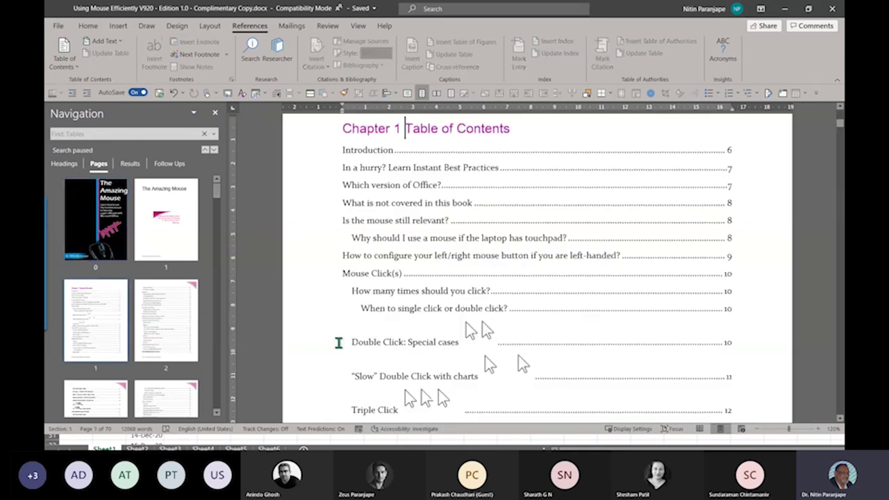
pyautogui.scroll(-3, 330, 302)
pyautogui.scroll(3, 383, 328)
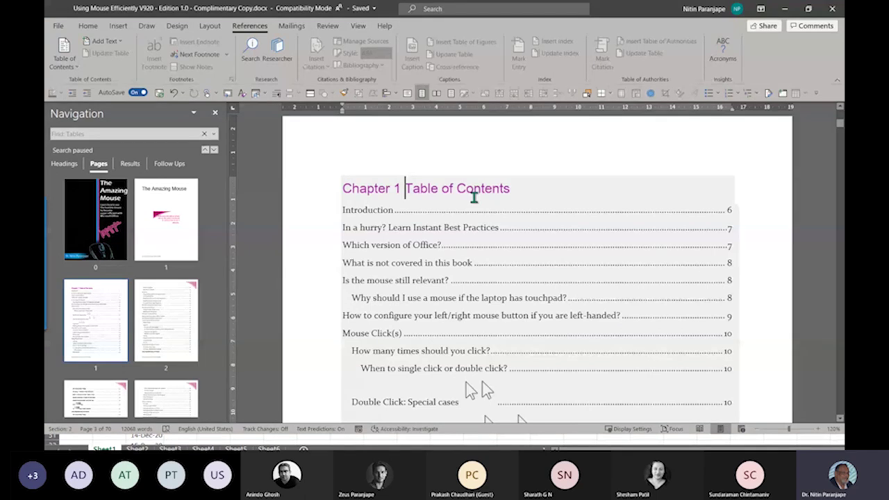
pyautogui.click(432, 188)
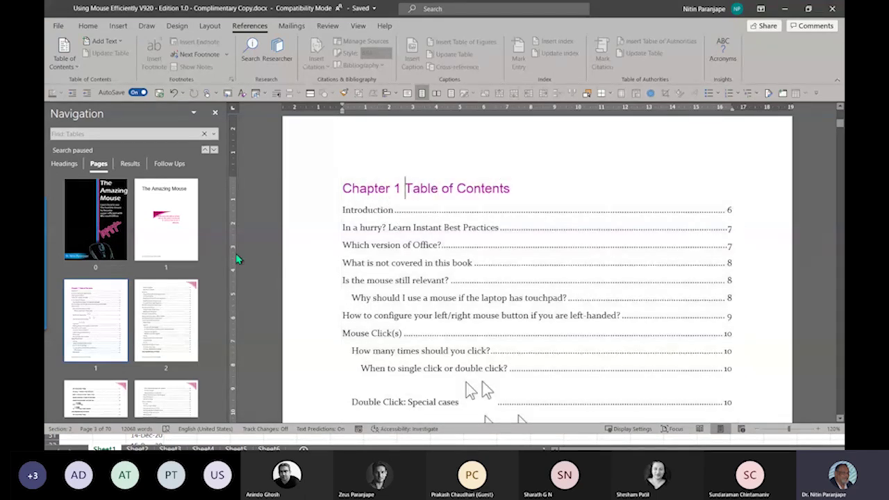
pyautogui.click(64, 164)
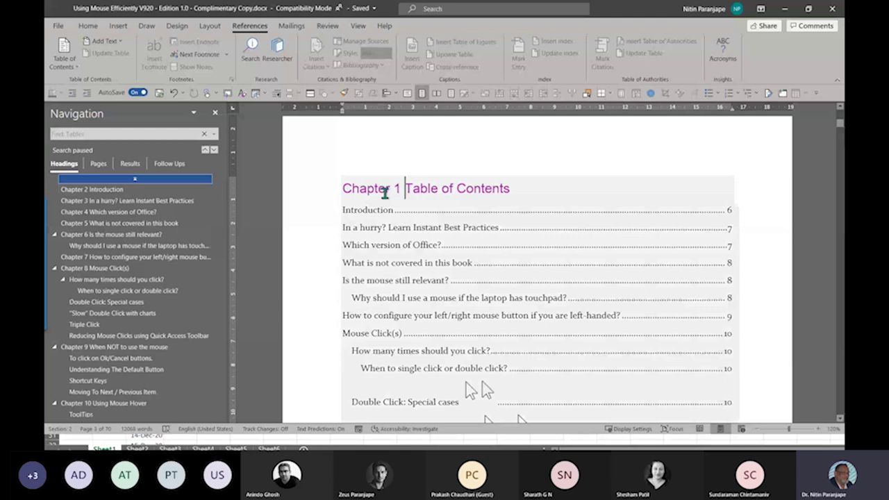
pyautogui.hotkey('ctrl', 'BackSpace')
pyautogui.hotkey('ctrl', 'BackSpace')
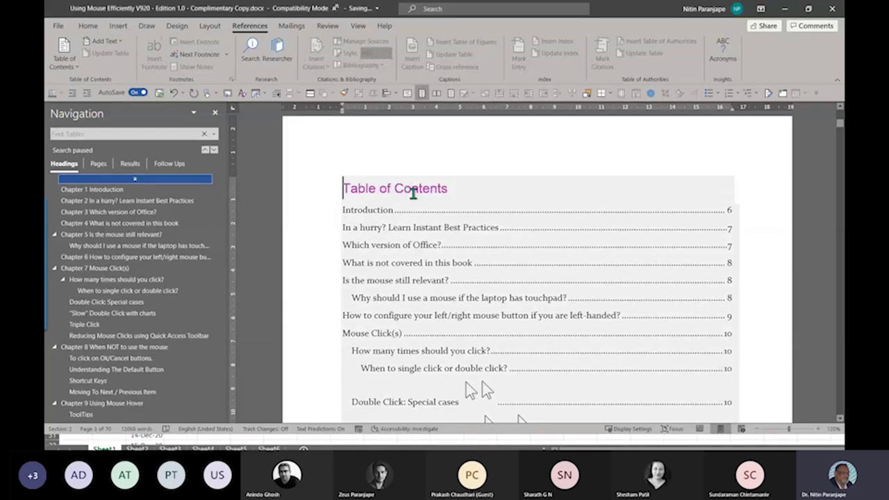
# Review the table of contents entries and delete the existing table of contents.
pyautogui.scroll(-3, 411, 247)
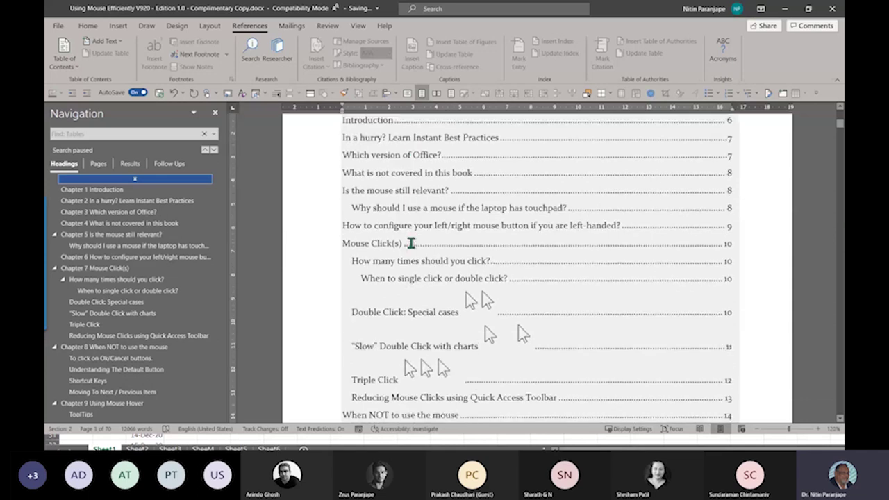
pyautogui.scroll(4, 411, 251)
pyautogui.scroll(-3, 412, 250)
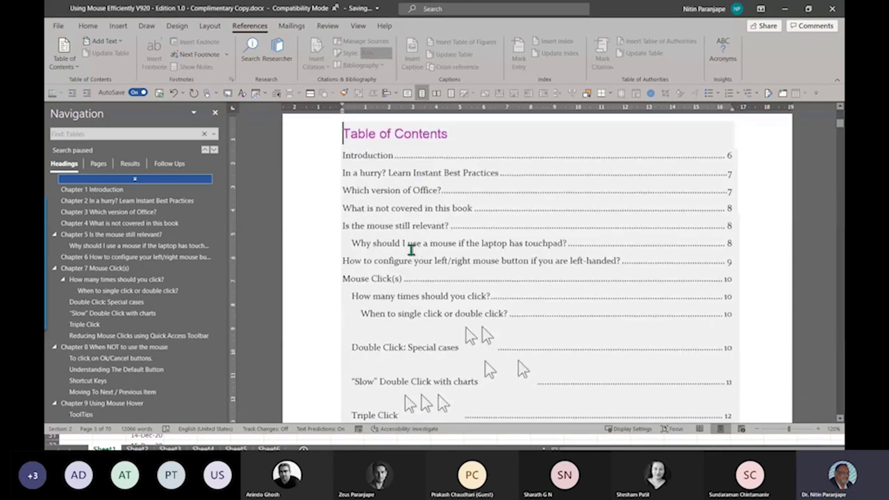
pyautogui.scroll(-3, 411, 250)
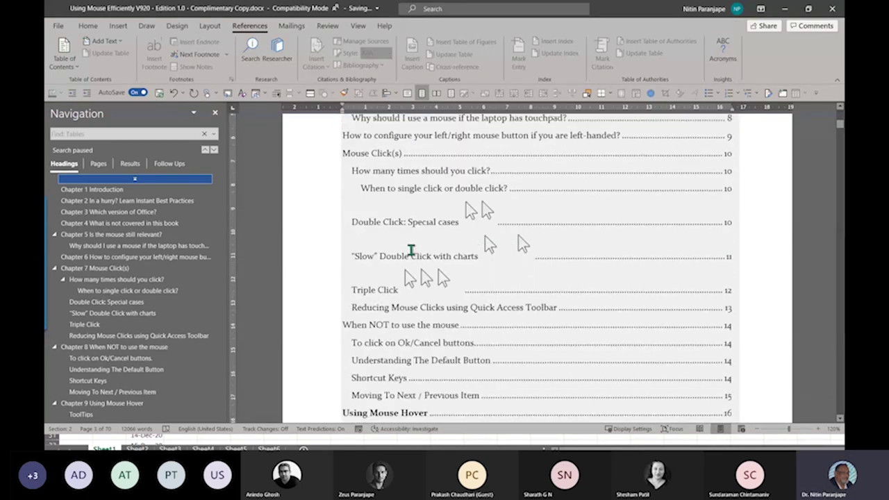
pyautogui.scroll(5, 411, 251)
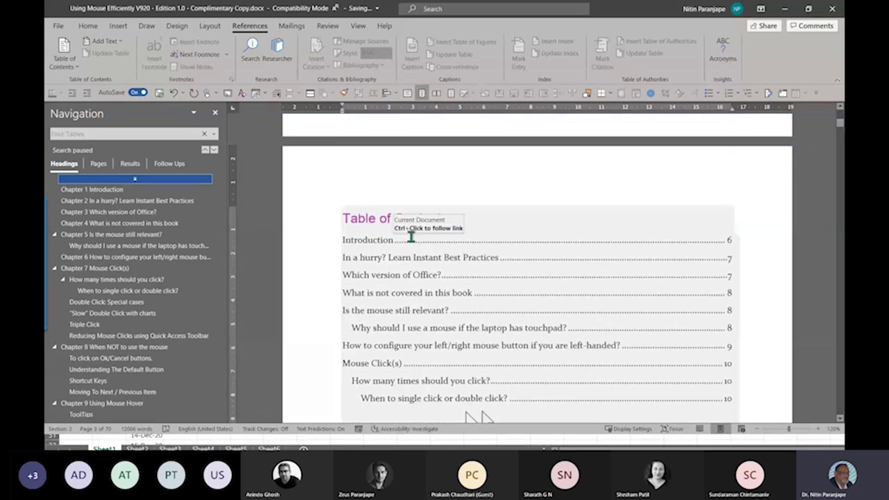
pyautogui.hotkey('ctrl', 'z')
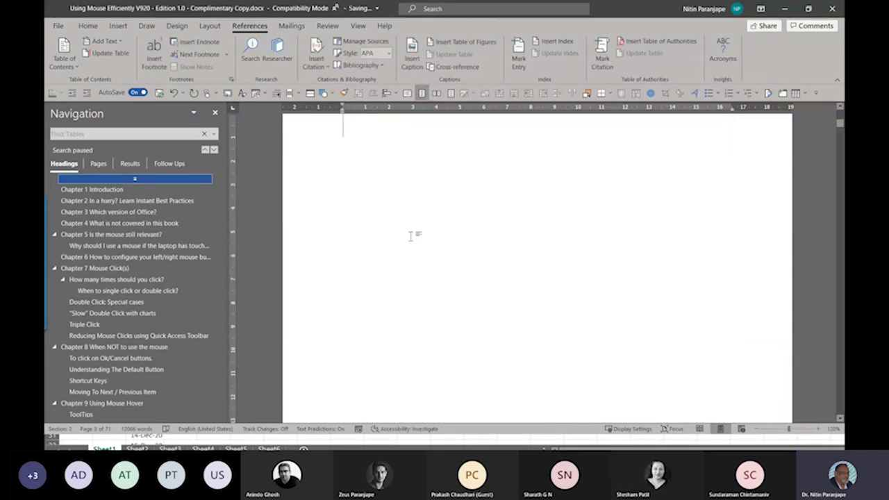
# Insert a Manual Table style table of contents on the blank page after the dedication page and view it.
pyautogui.scroll(10, 410, 236)
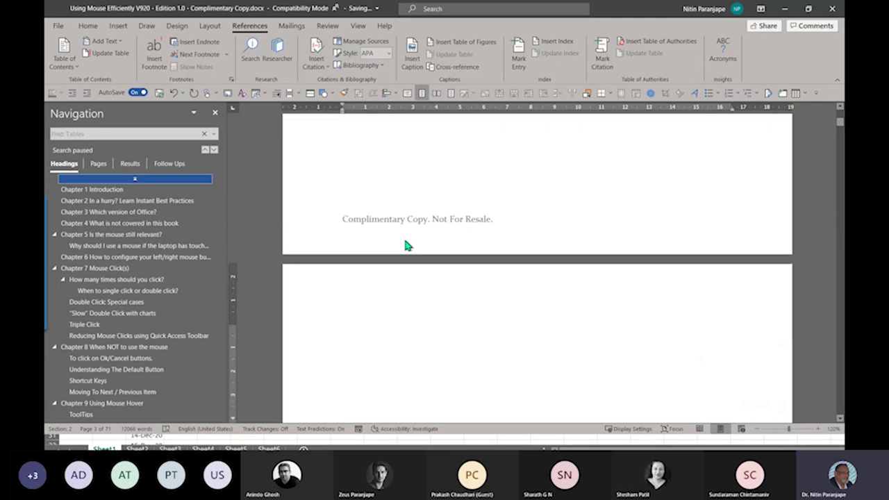
pyautogui.scroll(5, 410, 236)
pyautogui.scroll(-7, 411, 233)
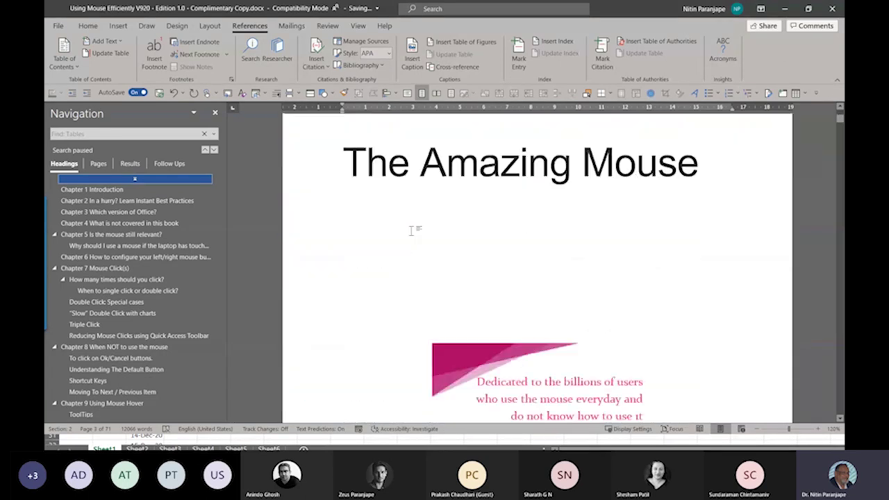
pyautogui.scroll(-5, 411, 233)
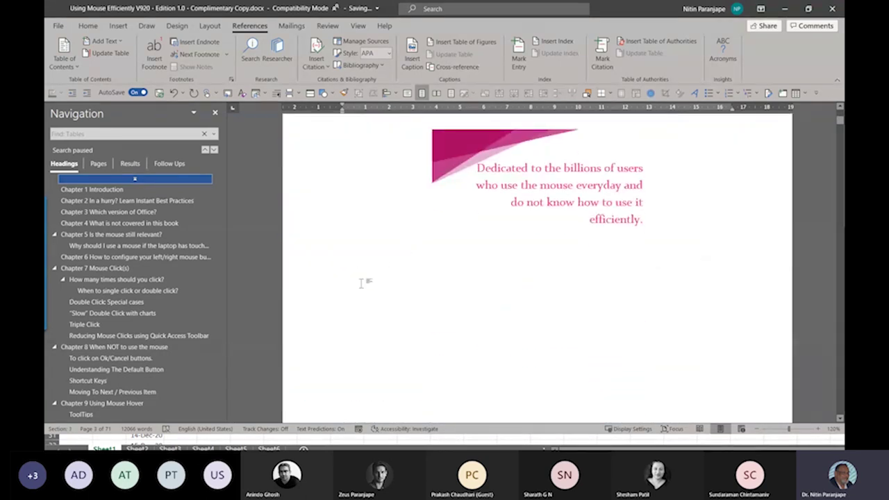
pyautogui.scroll(-15, 364, 282)
pyautogui.click(348, 341)
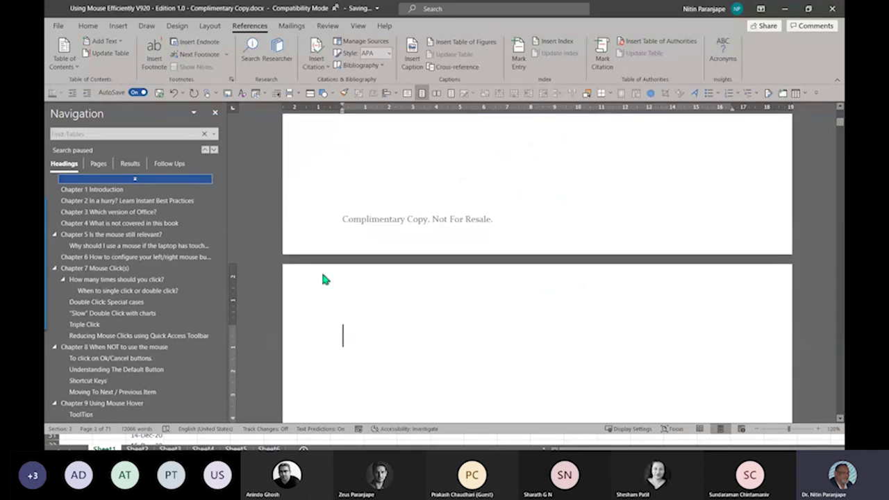
pyautogui.click(118, 25)
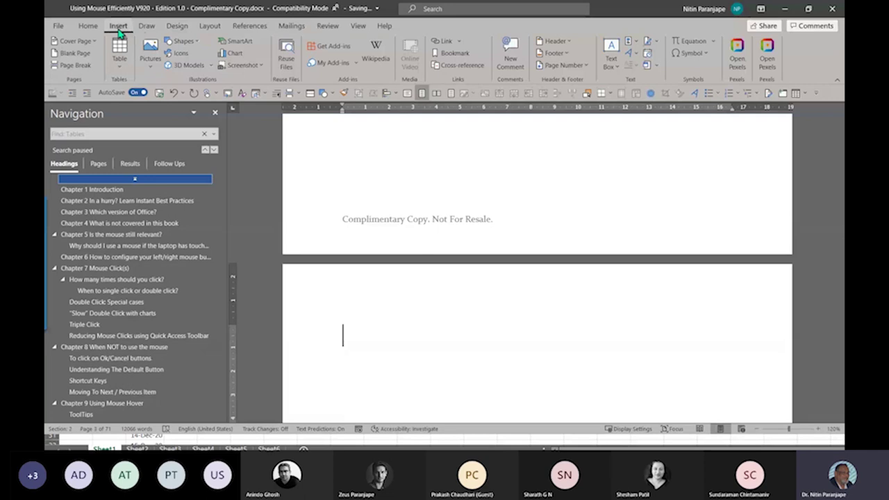
pyautogui.click(249, 26)
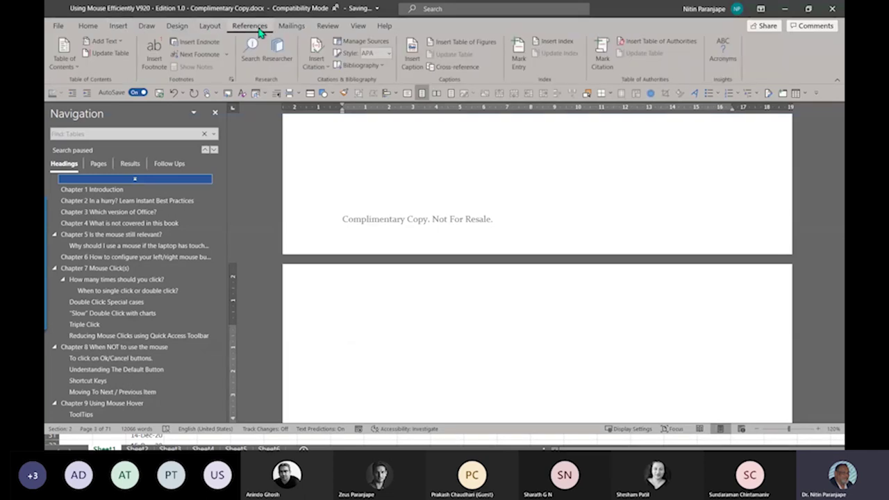
pyautogui.click(59, 73)
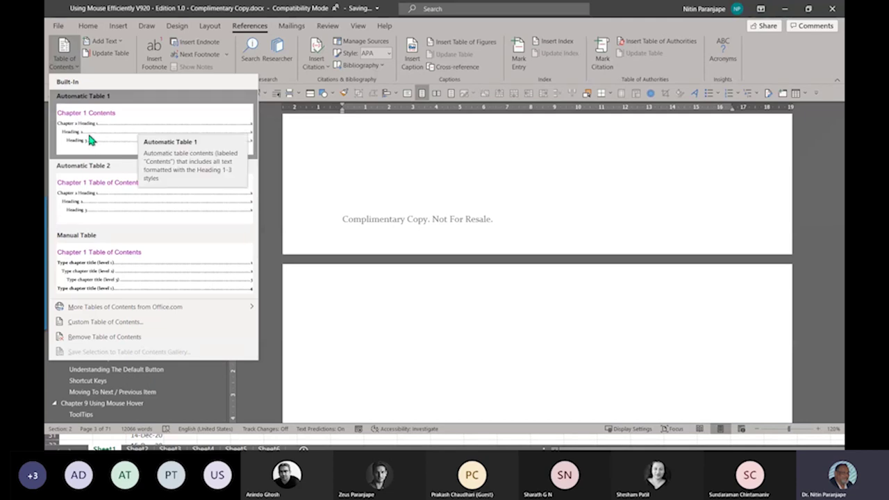
pyautogui.click(90, 272)
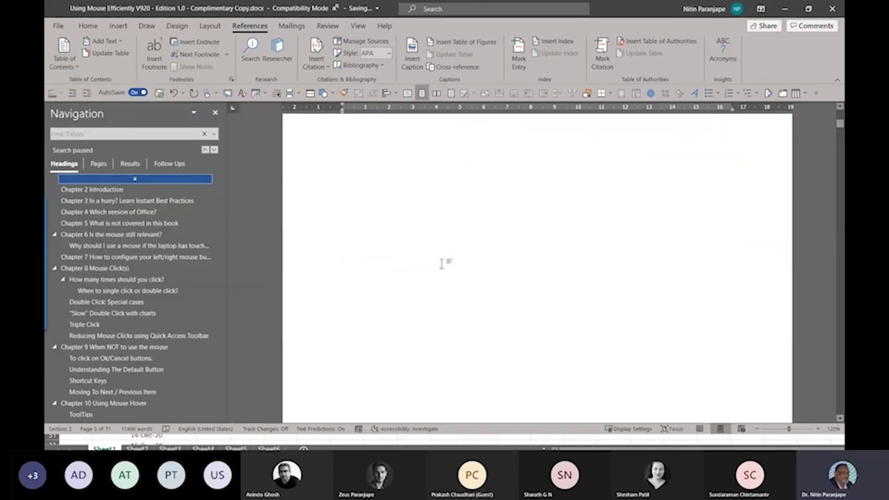
pyautogui.scroll(-5, 441, 261)
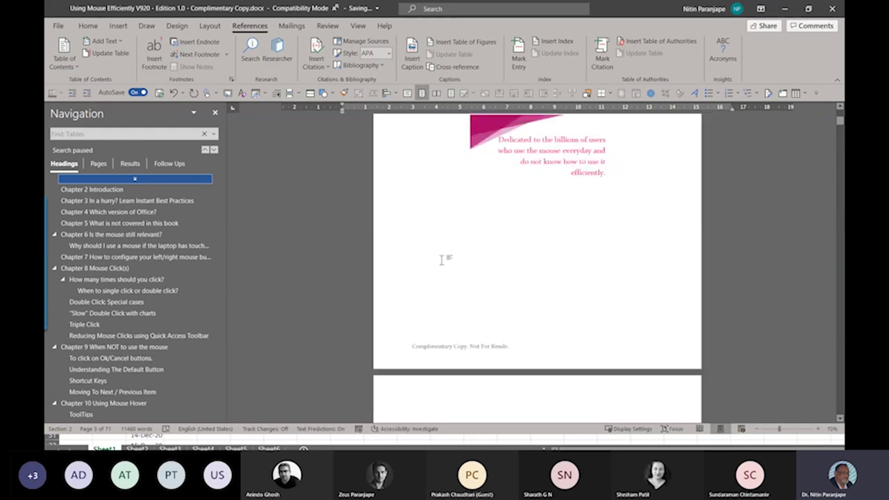
pyautogui.scroll(-3, 441, 260)
pyautogui.scroll(-5, 441, 259)
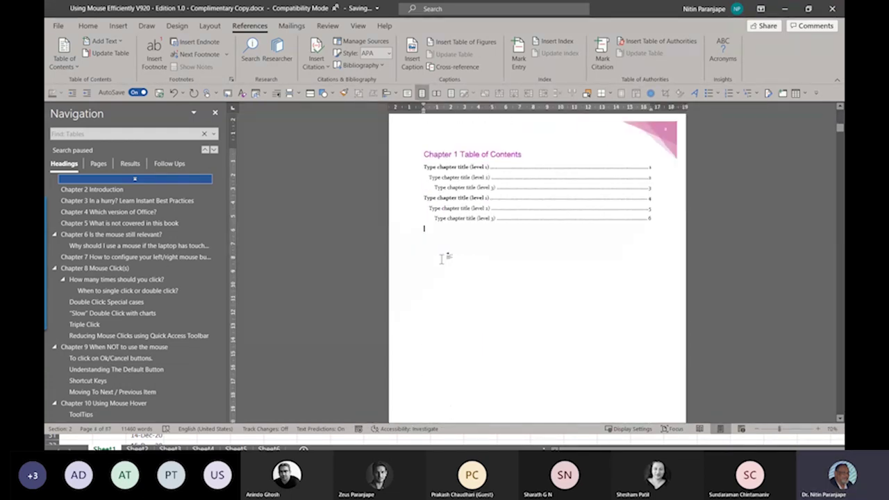
# Undo the Manual Table insertion and restore the original table of contents, returning to the blank page after the dedication page.
pyautogui.scroll(-8, 440, 259)
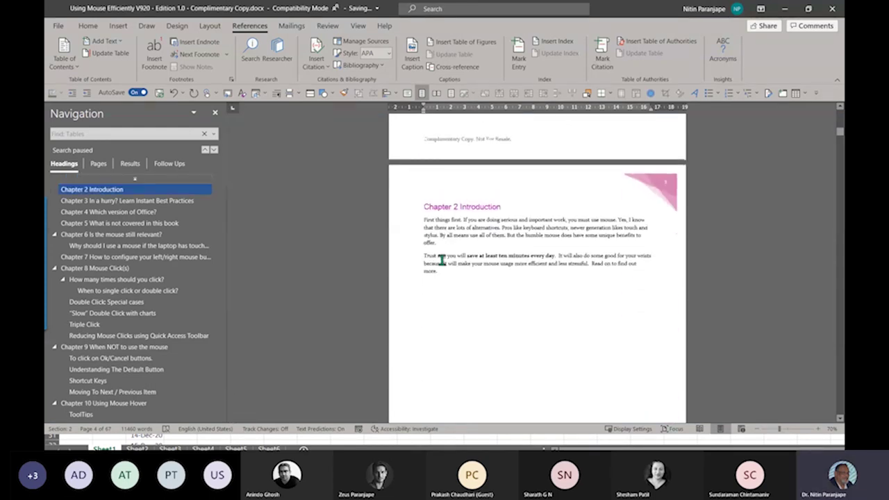
pyautogui.hotkey('ctrl', 'z')
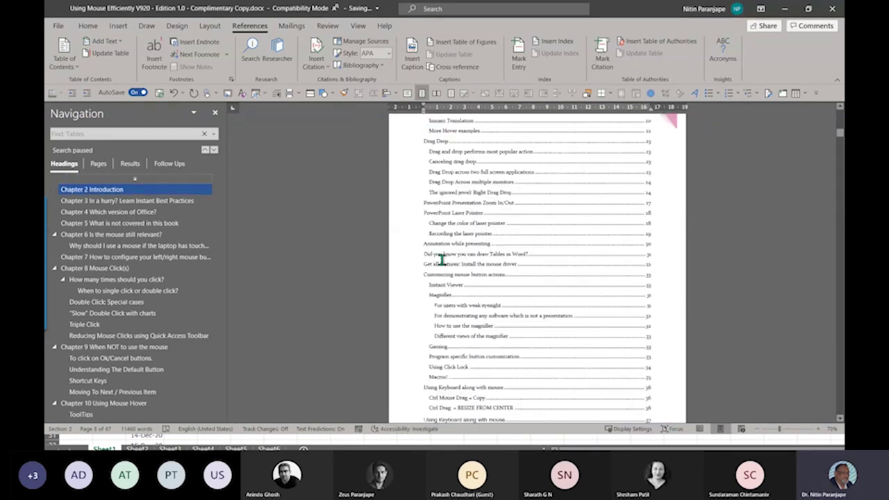
pyautogui.hotkey('ctrl', 'z')
pyautogui.scroll(1, 459, 240)
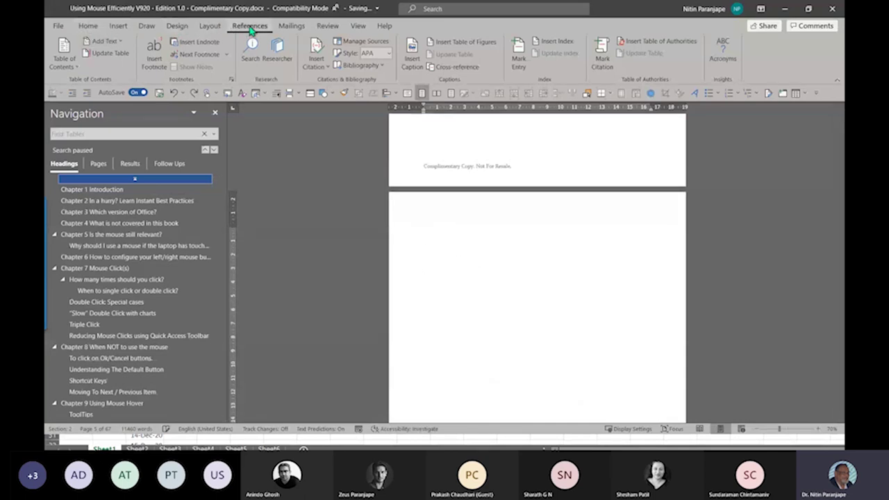
# Insert a custom table of contents showing 1 level with From template format on the blank page, without replacing the existing table.
pyautogui.click(64, 55)
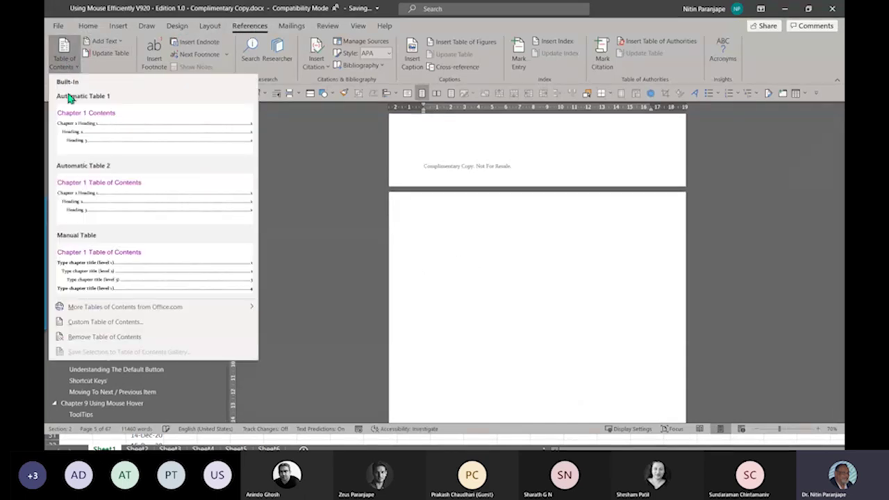
pyautogui.click(119, 323)
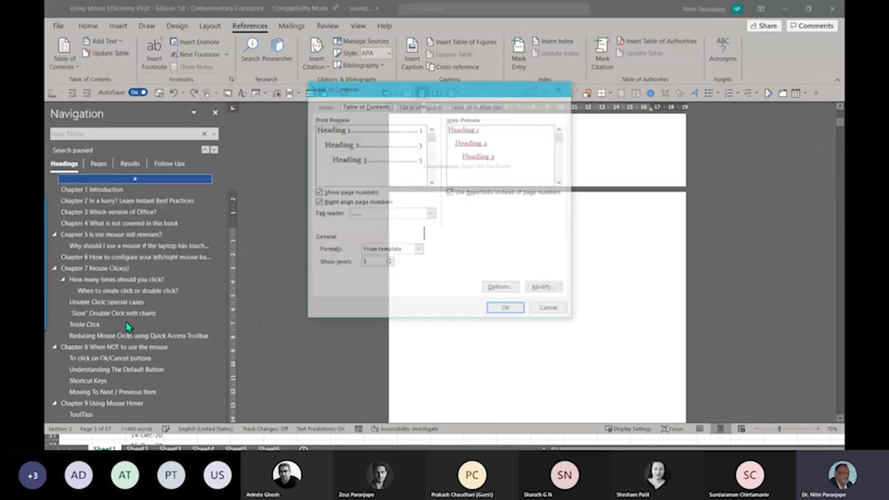
pyautogui.click(389, 266)
pyautogui.click(390, 266)
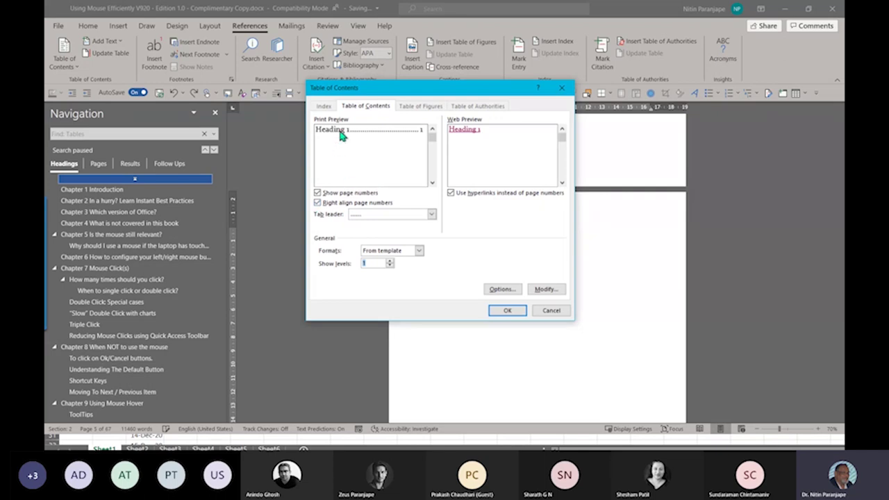
pyautogui.click(403, 255)
pyautogui.click(405, 256)
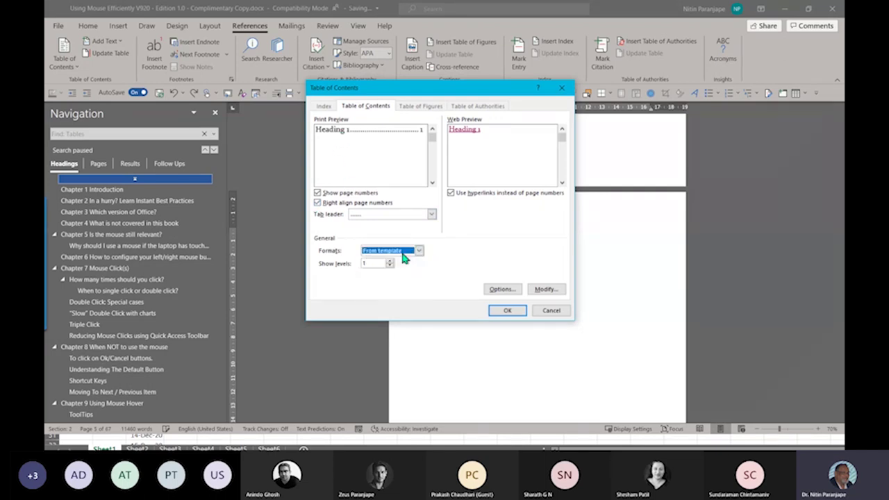
pyautogui.click(507, 311)
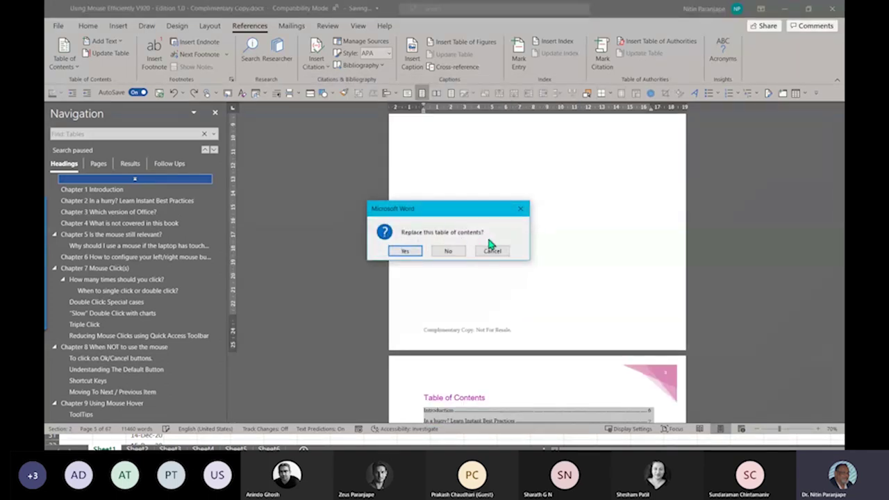
pyautogui.click(447, 252)
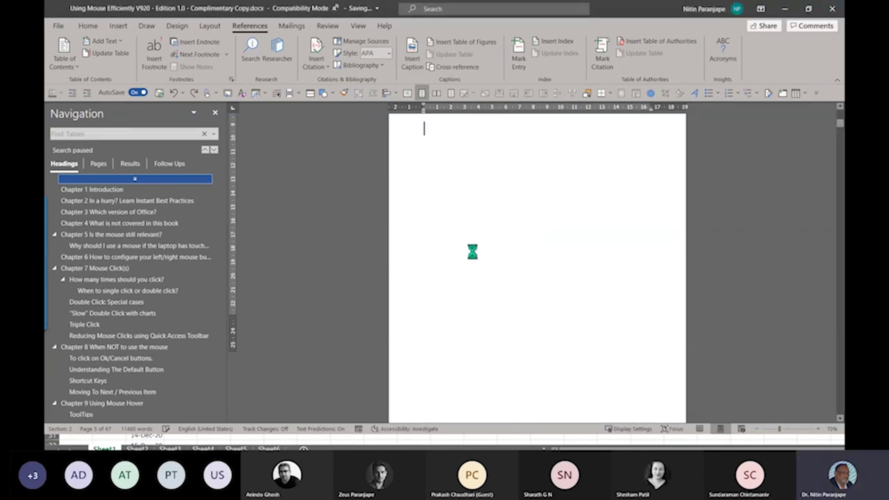
# Compare the chapter-only and detailed tables of contents, and reveal a second-level detailed entry's formatting with style source distinguished.
pyautogui.scroll(3, 501, 236)
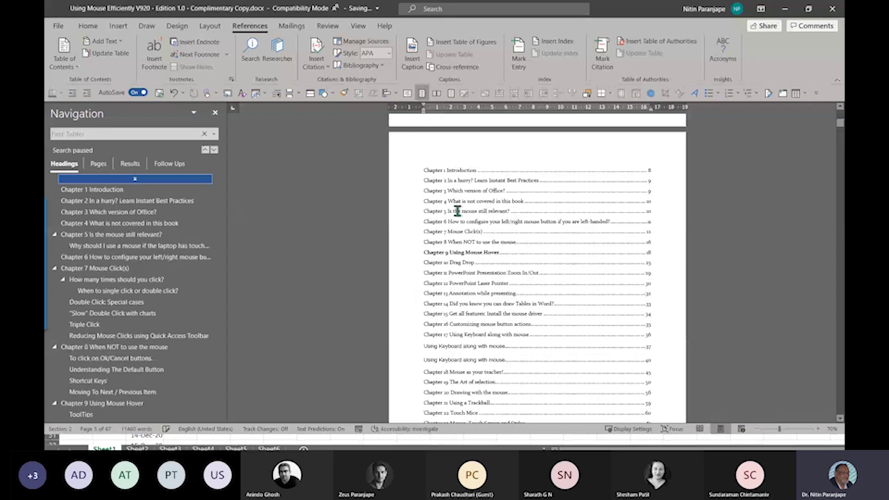
pyautogui.scroll(-10, 456, 228)
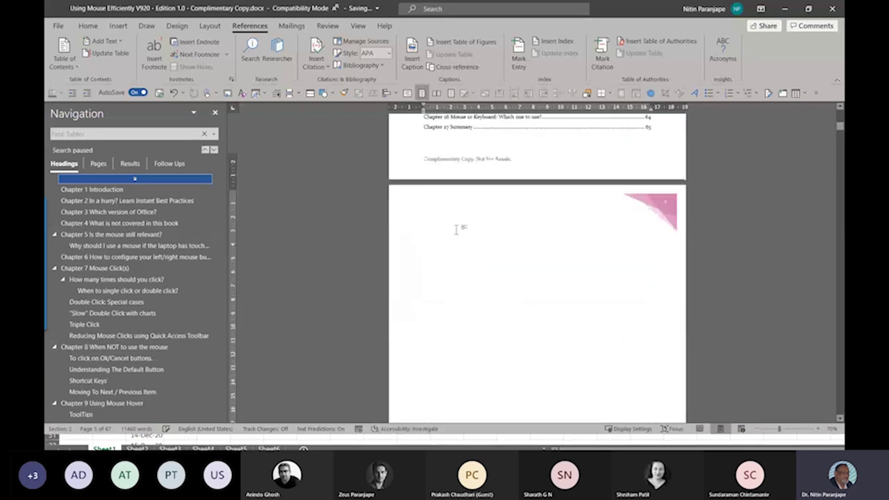
pyautogui.scroll(2, 457, 229)
pyautogui.scroll(-10, 459, 246)
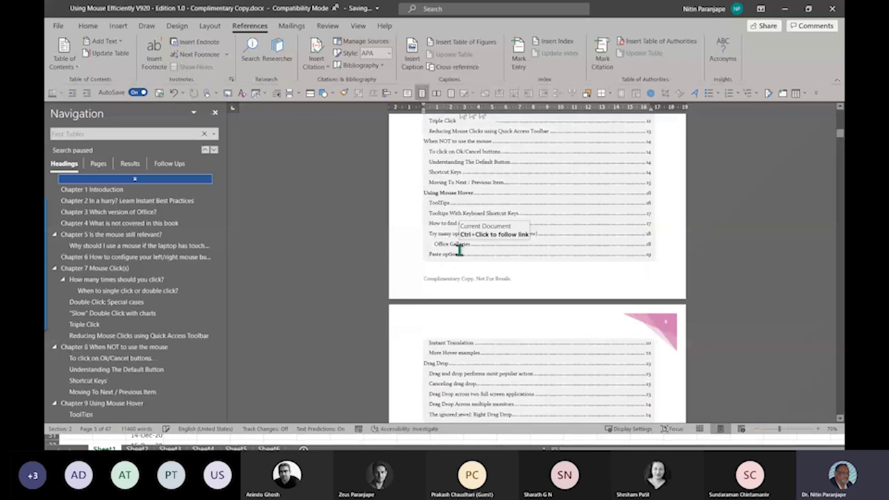
pyautogui.scroll(-3, 363, 280)
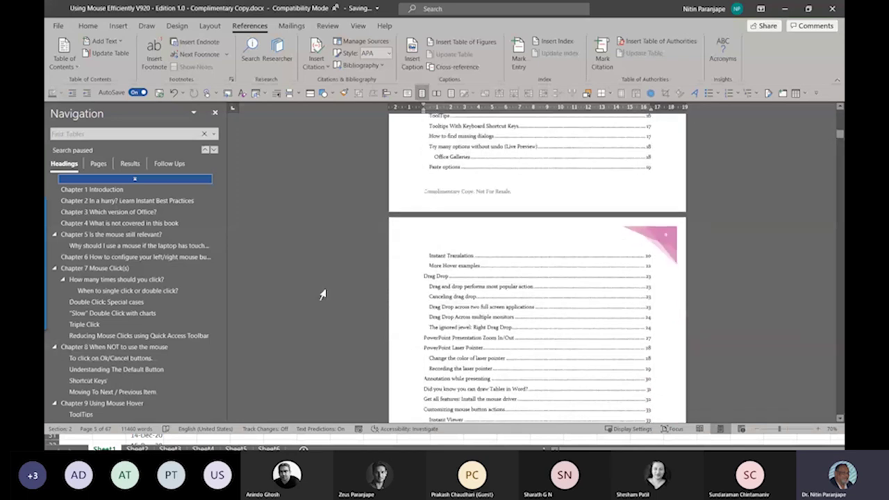
pyautogui.scroll(-3, 323, 294)
pyautogui.click(530, 262)
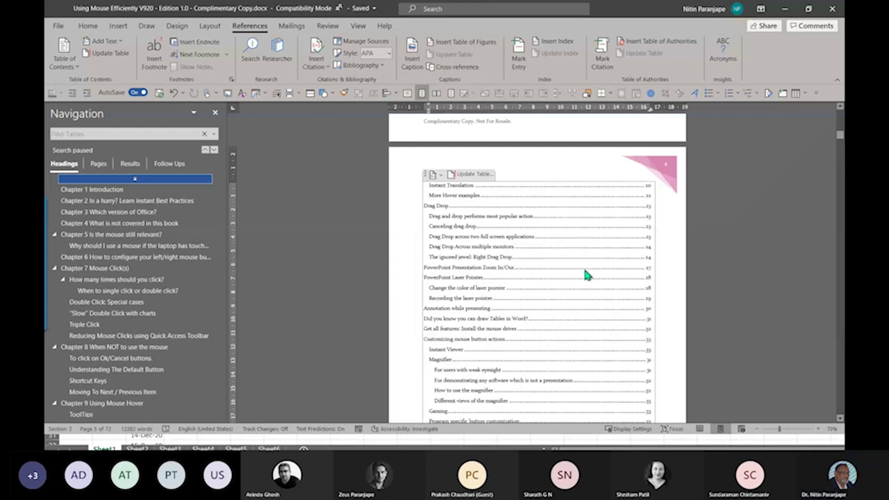
pyautogui.hotkey('shift', 'F1')
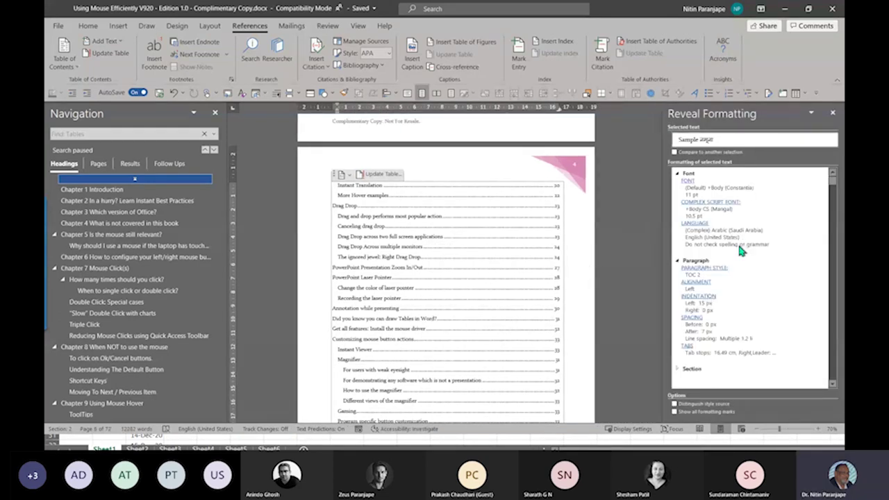
pyautogui.click(705, 404)
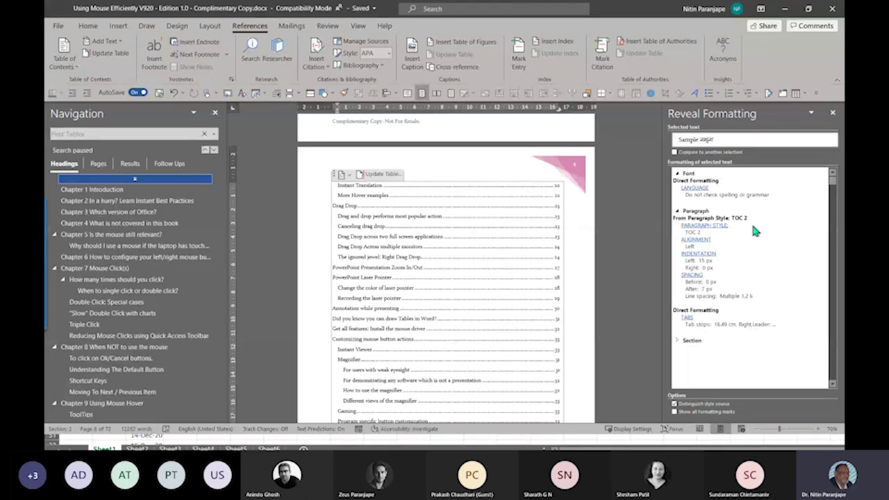
# Go to the Chapter 6 section about configuring mouse buttons and inspect the formatting of the Mouse Properties picture's paragraph.
pyautogui.hotkey('ctrl', 'Home')
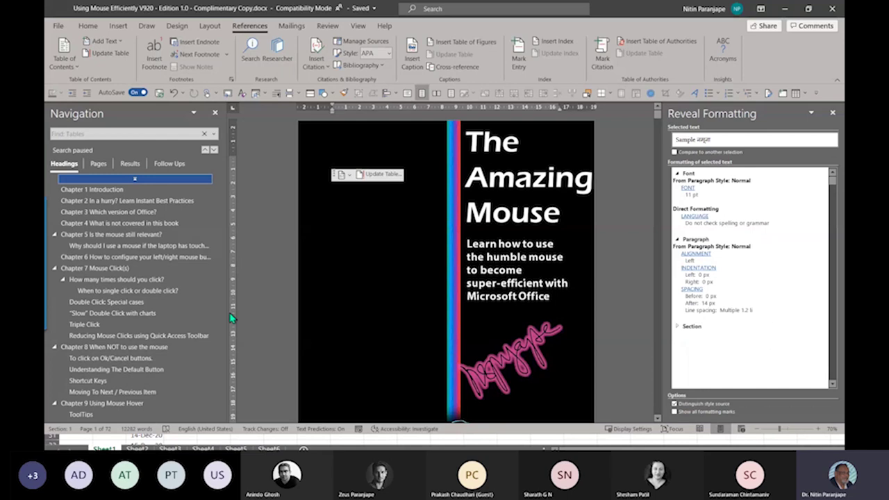
pyautogui.click(182, 258)
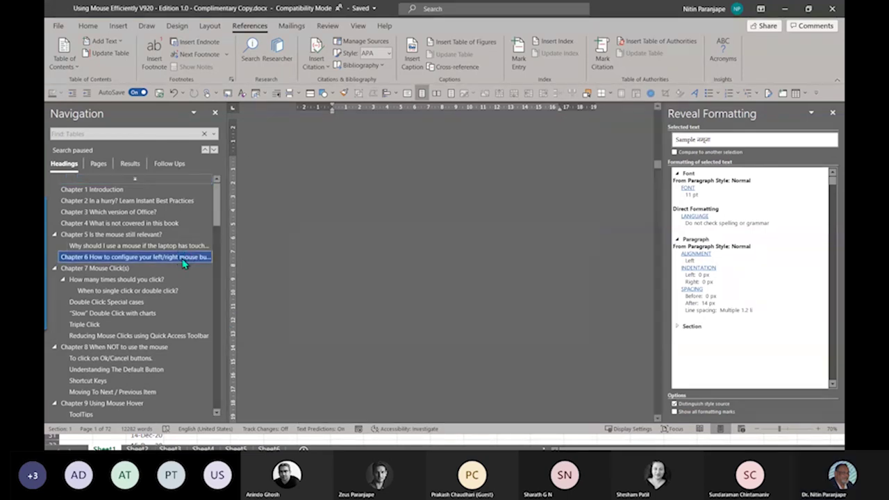
pyautogui.click(529, 222)
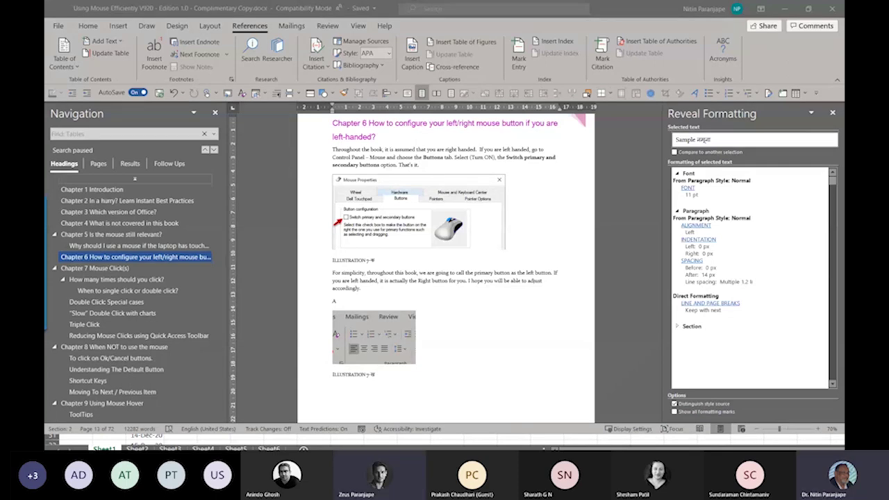
pyautogui.click(505, 246)
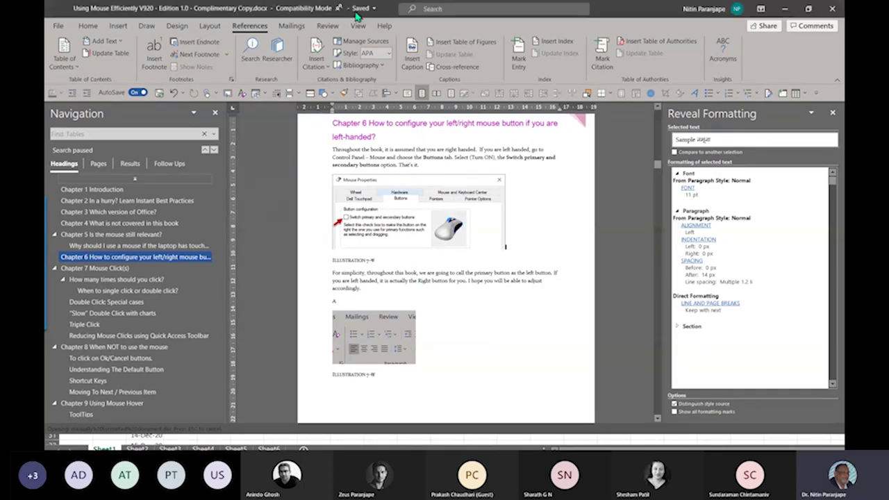
# Switch to manually formatted document.doc and zoom in on its Scope of Work and Cost Implications headings.
pyautogui.hotkey('alt', 'Tab')
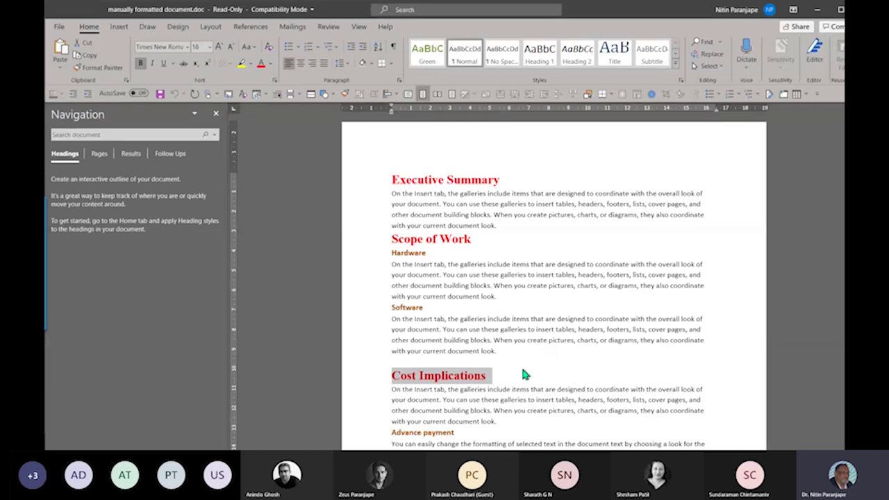
pyautogui.keyDown('ctrl'); pyautogui.scroll(5, 523, 366); pyautogui.keyUp('ctrl')
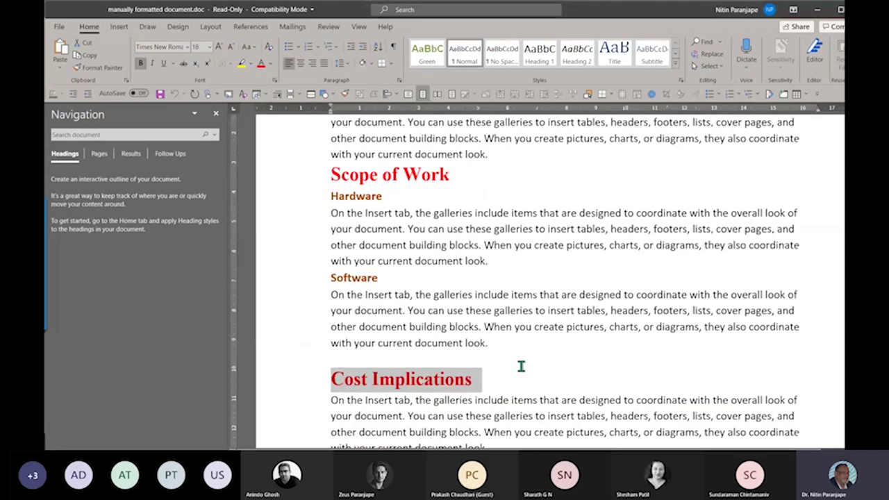
pyautogui.hotkey('alt', 'Tab')
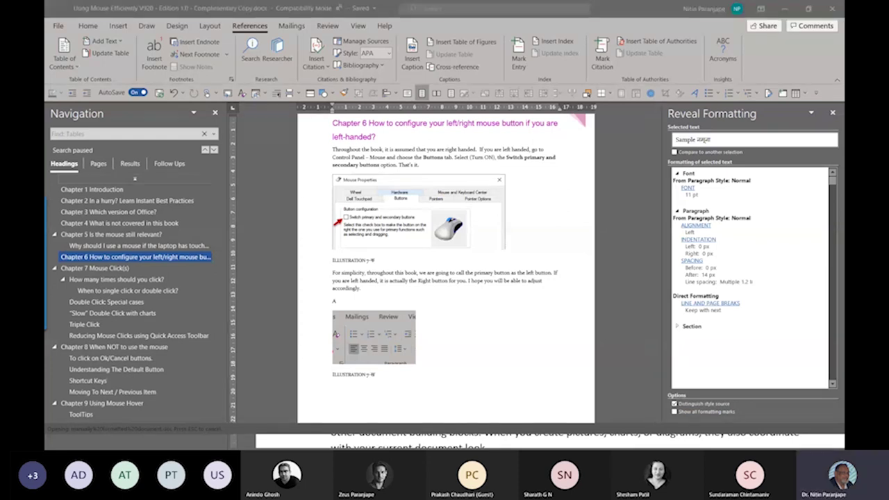
pyautogui.hotkey('alt', 'Tab')
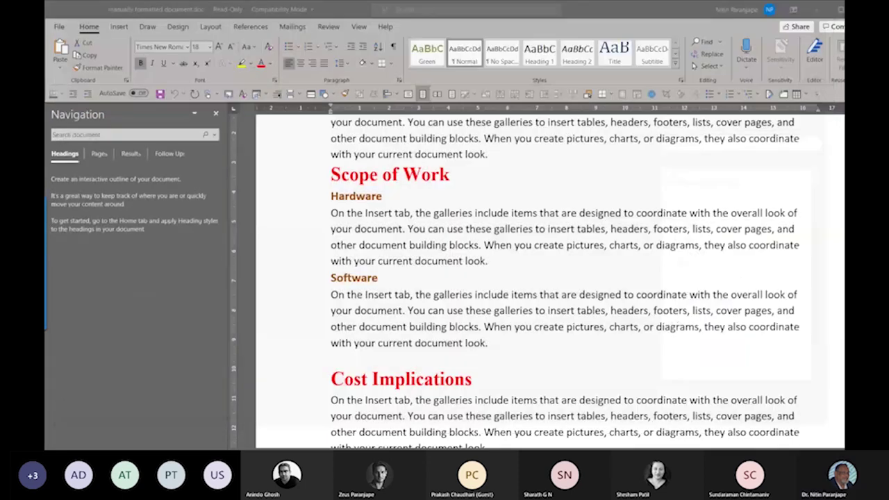
pyautogui.click(442, 201)
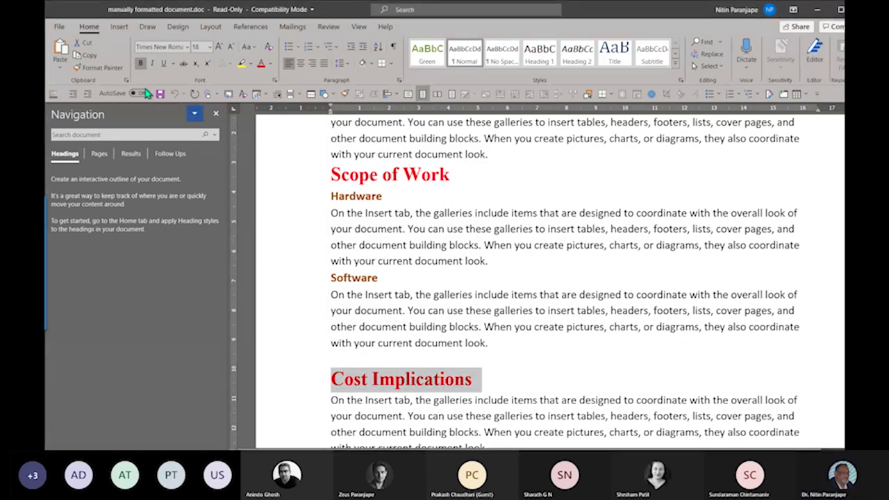
# Reopen the Using Mouse Efficiently document from the recent files and go to the "When to single click or double click?" heading.
pyautogui.click(60, 28)
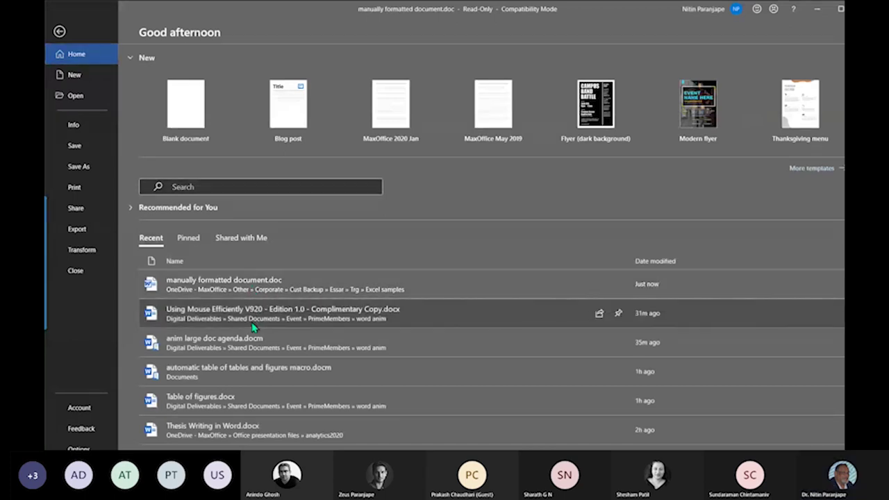
pyautogui.press('Escape')
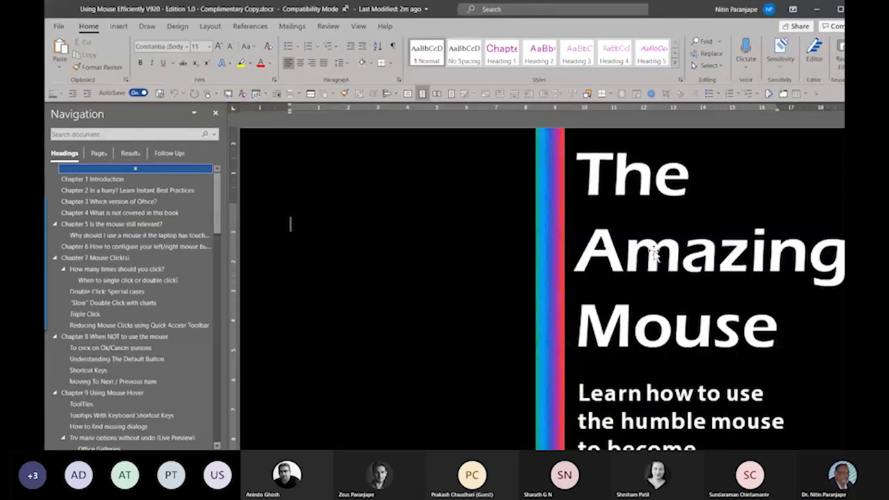
pyautogui.click(128, 280)
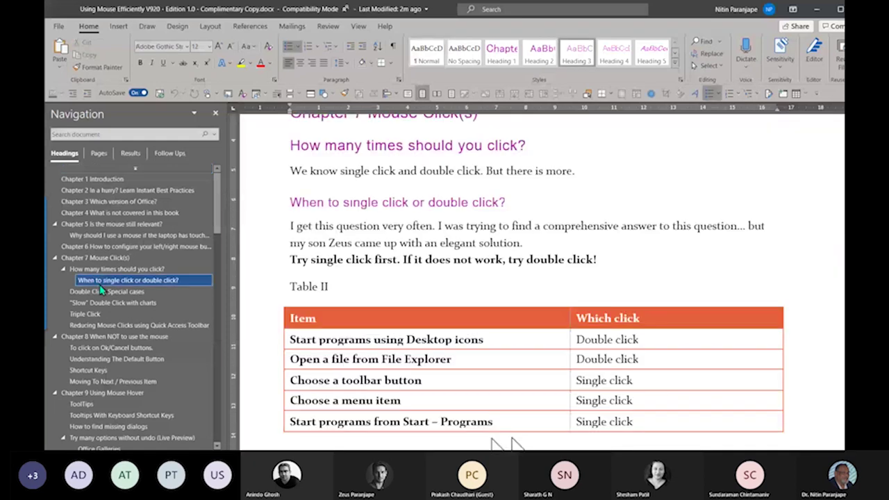
# Copy the "Cost Implications" heading from manually formatted document.doc into a new paragraph below the "When to single click or double click?" heading.
pyautogui.hotkey('alt', 'Tab')
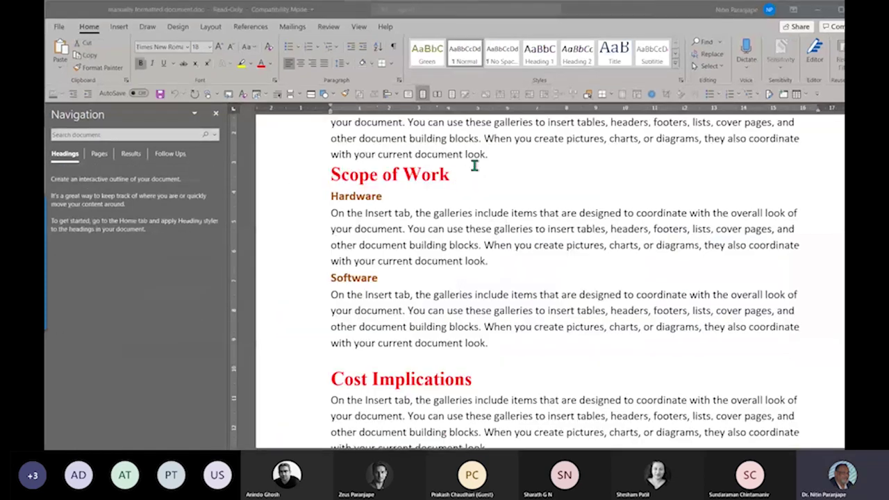
pyautogui.write('Cost Implications')
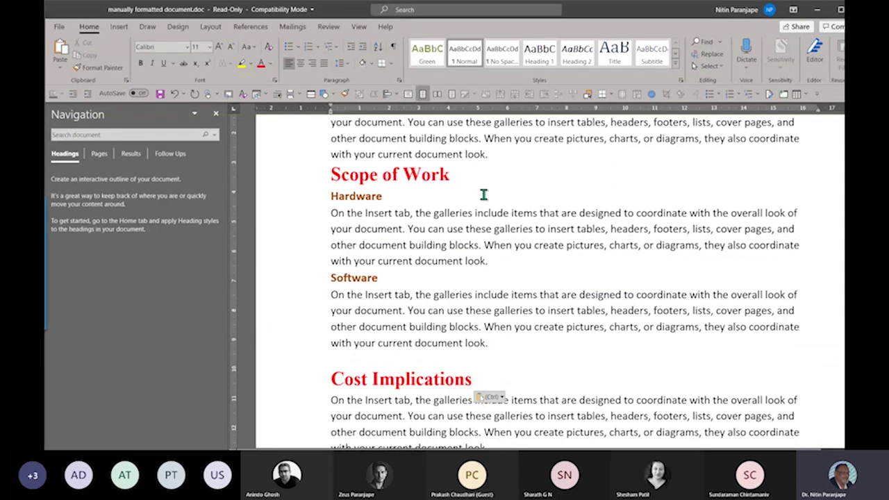
pyautogui.hotkey('shift', 'Up')
pyautogui.hotkey('ctrl', 'c')
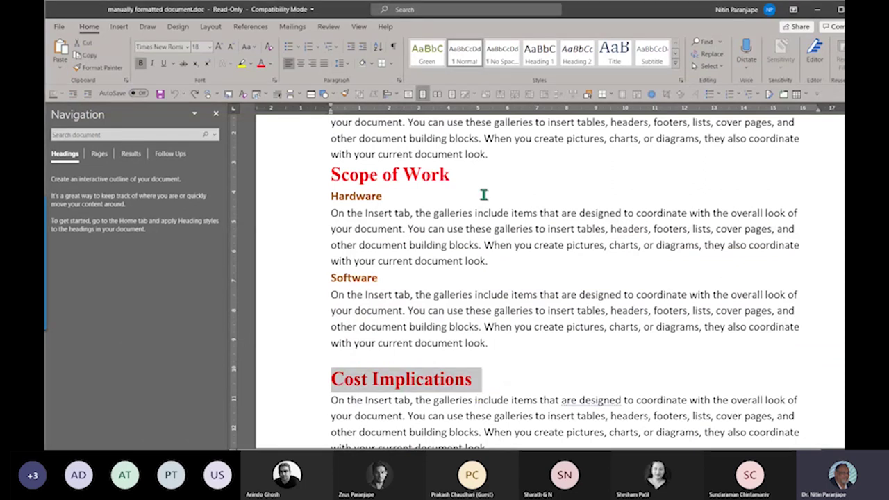
pyautogui.hotkey('alt', 'Tab')
pyautogui.press('Return')
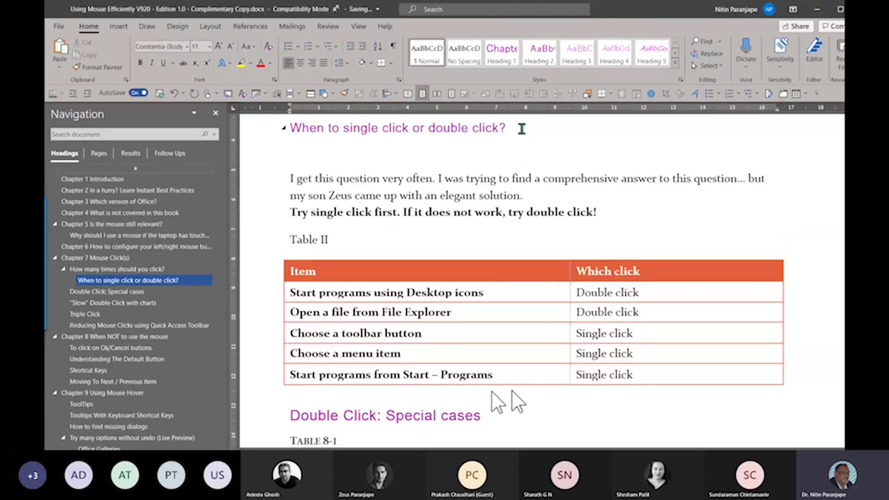
pyautogui.hotkey('ctrl', 'v')
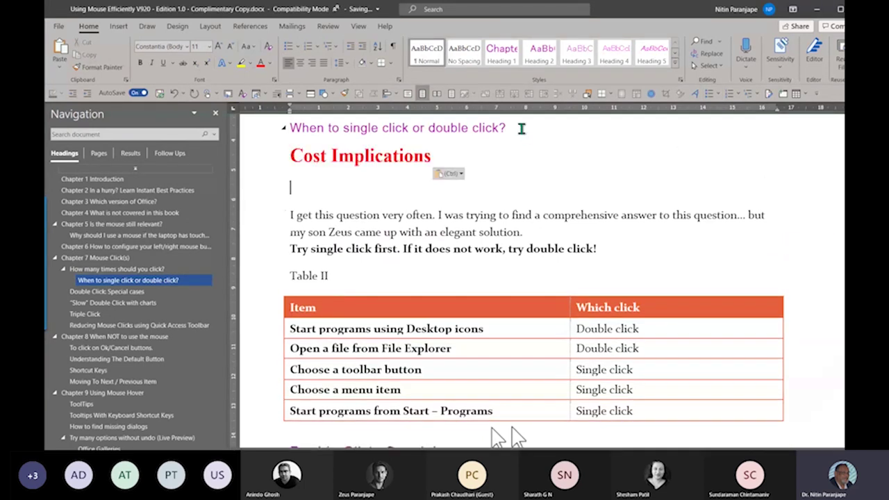
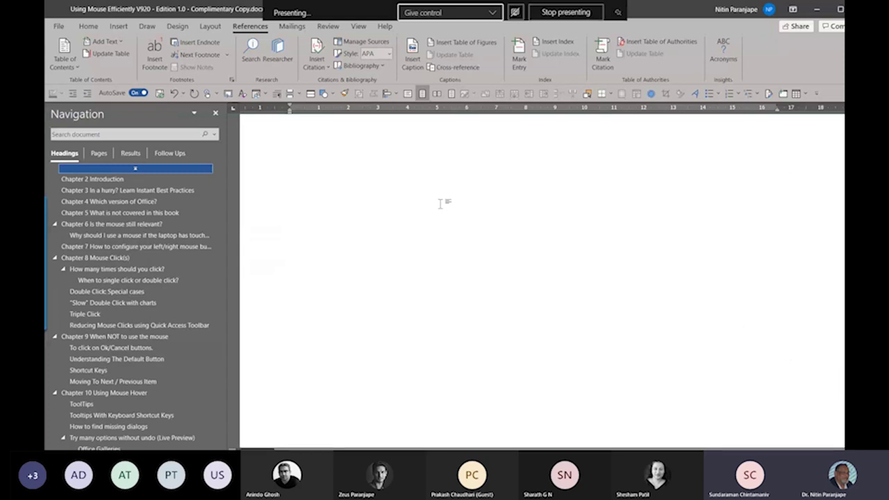
pyautogui.scroll(1, 441, 204)
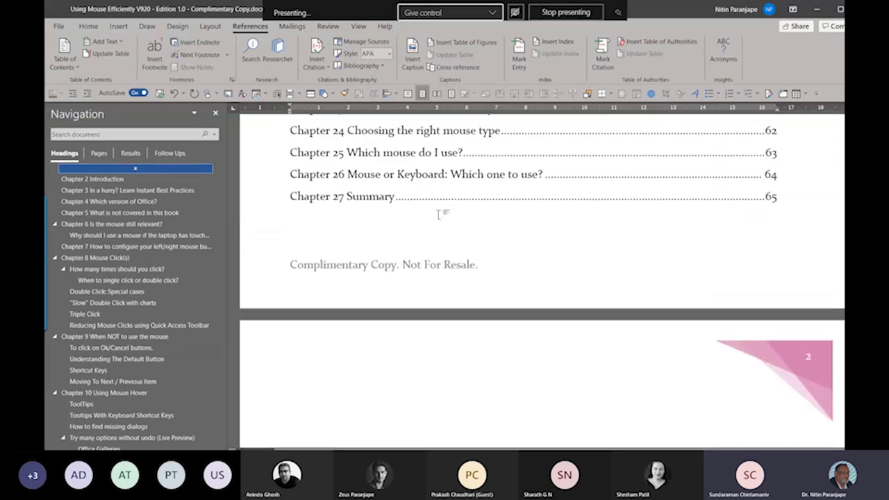
# Review the table of contents entries and the page with the "When to single click or double click?" heading.
pyautogui.scroll(5, 440, 214)
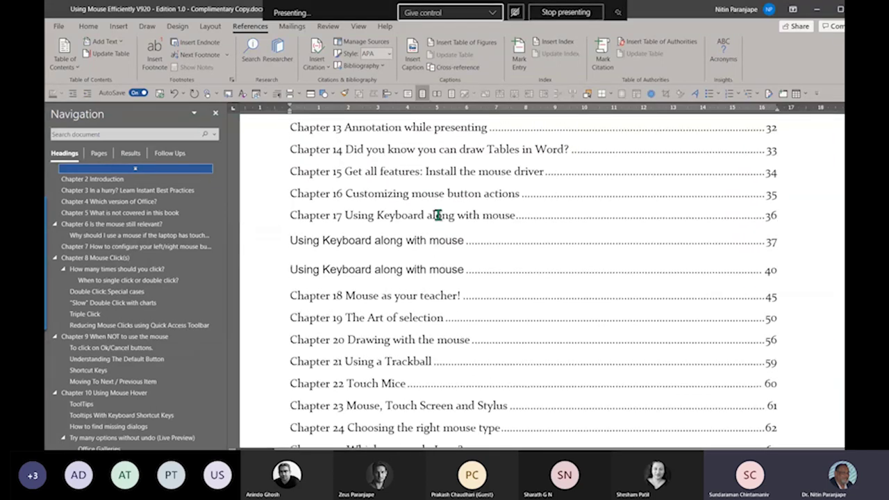
pyautogui.scroll(3, 438, 215)
pyautogui.scroll(7, 438, 214)
pyautogui.scroll(-9, 438, 214)
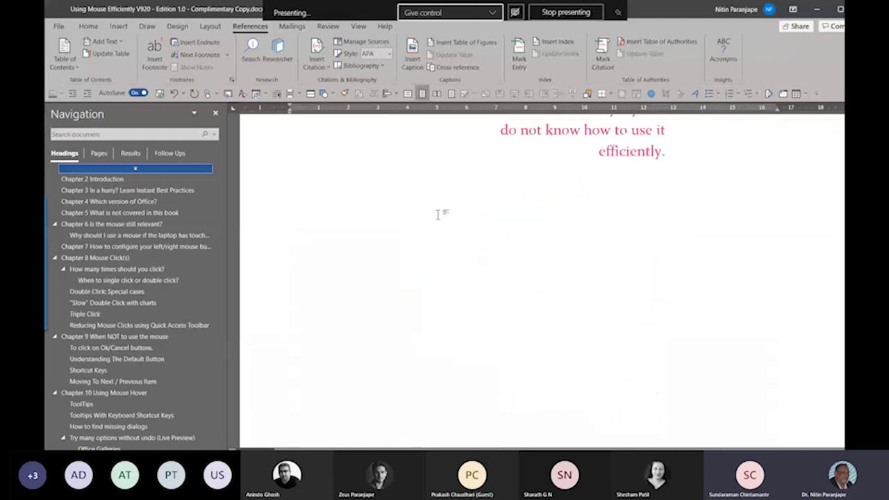
pyautogui.scroll(-6, 438, 214)
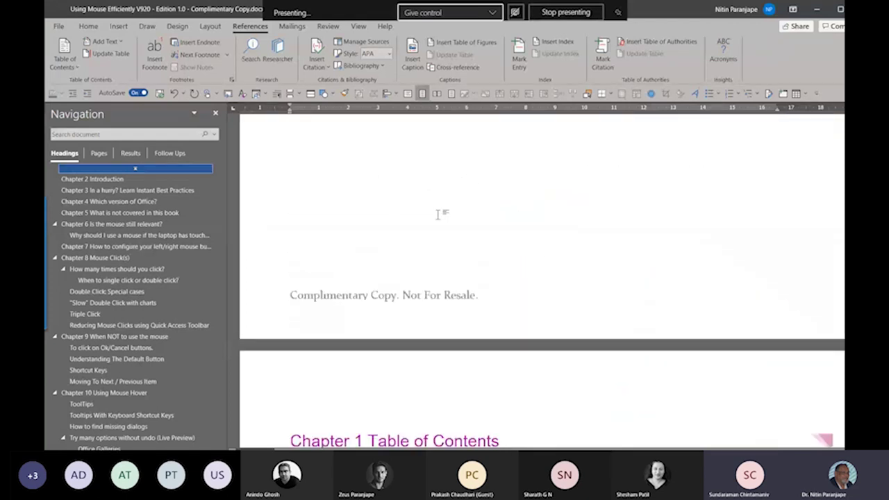
pyautogui.scroll(-5, 438, 216)
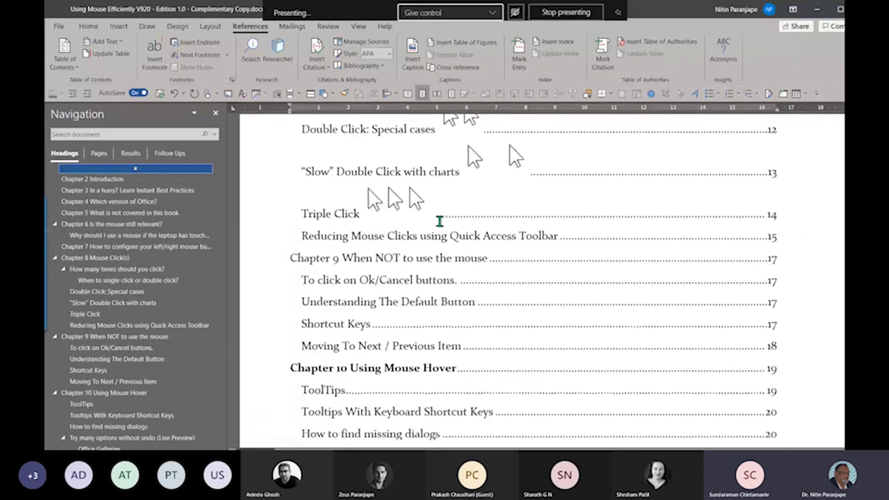
pyautogui.scroll(-5, 439, 221)
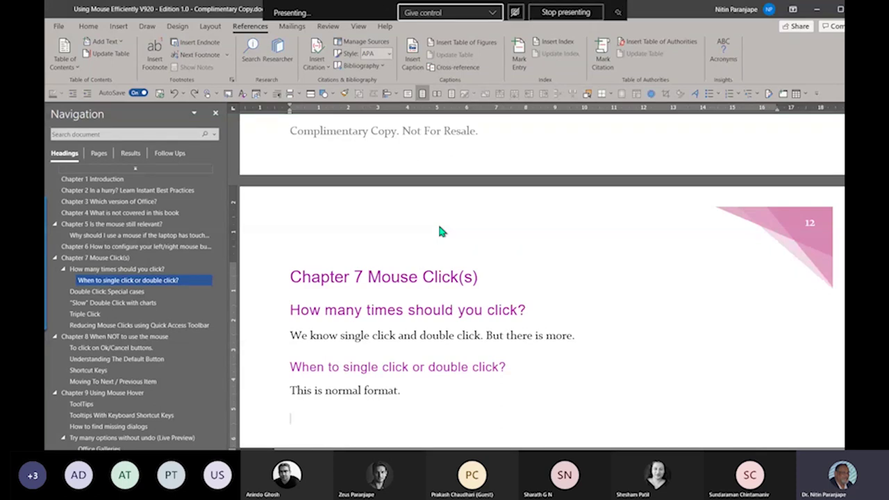
pyautogui.scroll(-5, 434, 292)
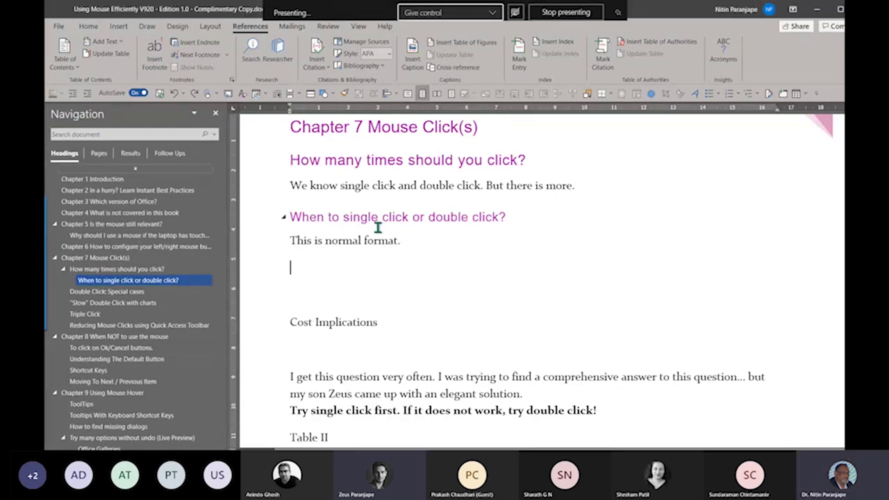
# Start inserting a caption in the empty paragraph below "This is normal format." and create a new caption label named ddd.
pyautogui.click(414, 58)
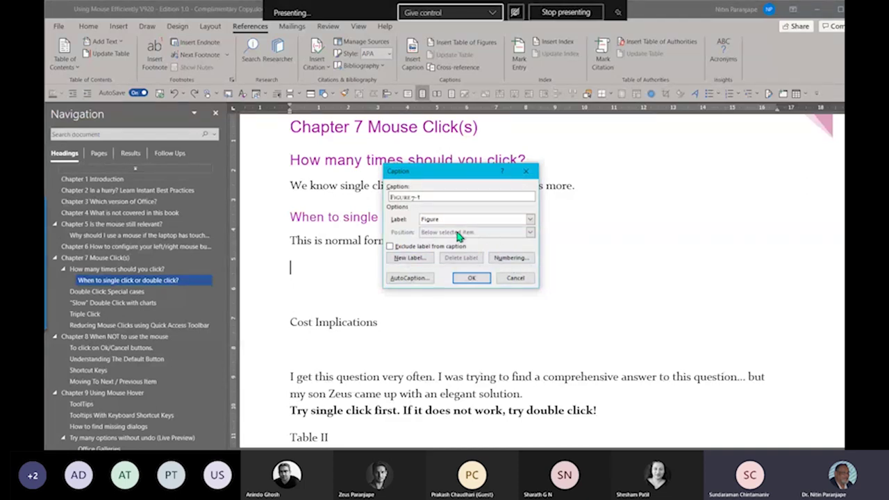
pyautogui.click(405, 258)
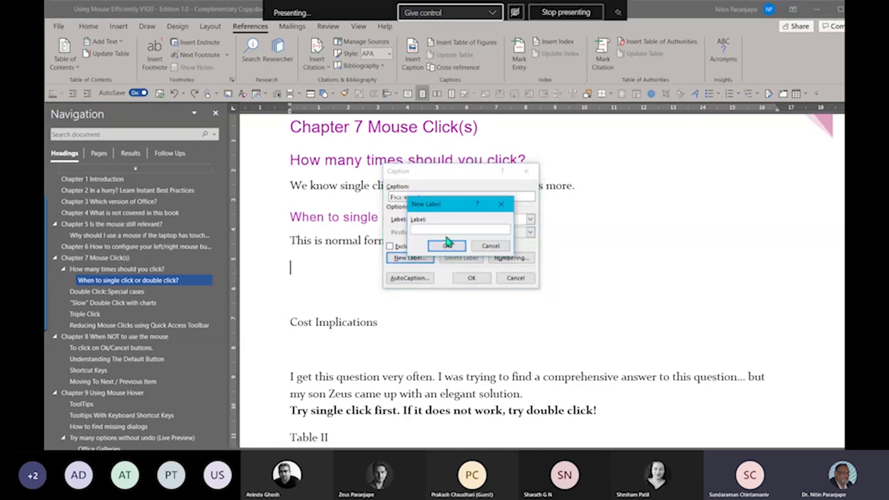
pyautogui.write('ddd')
pyautogui.click(447, 245)
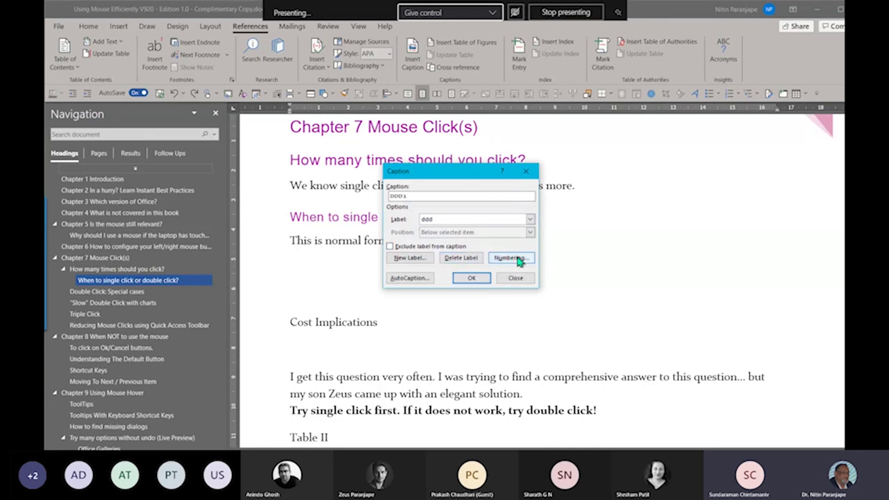
# Switch the caption label to f and check its numbering options without changing them.
pyautogui.click(455, 221)
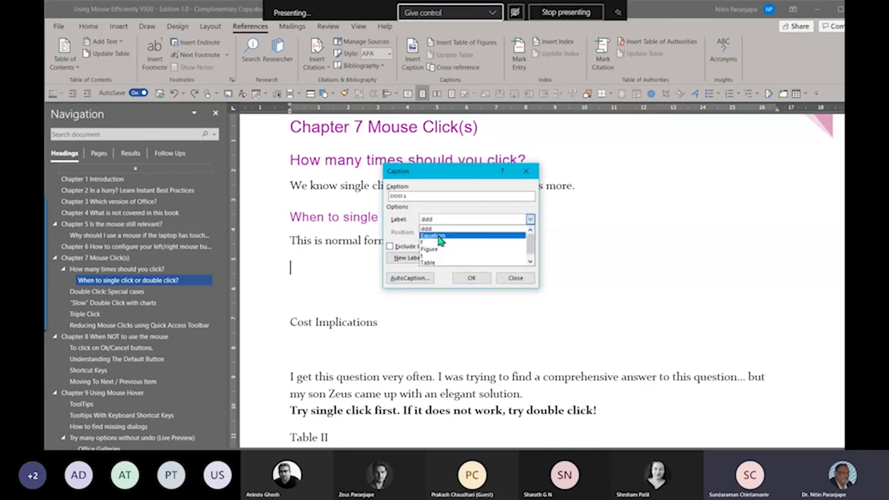
pyautogui.click(439, 243)
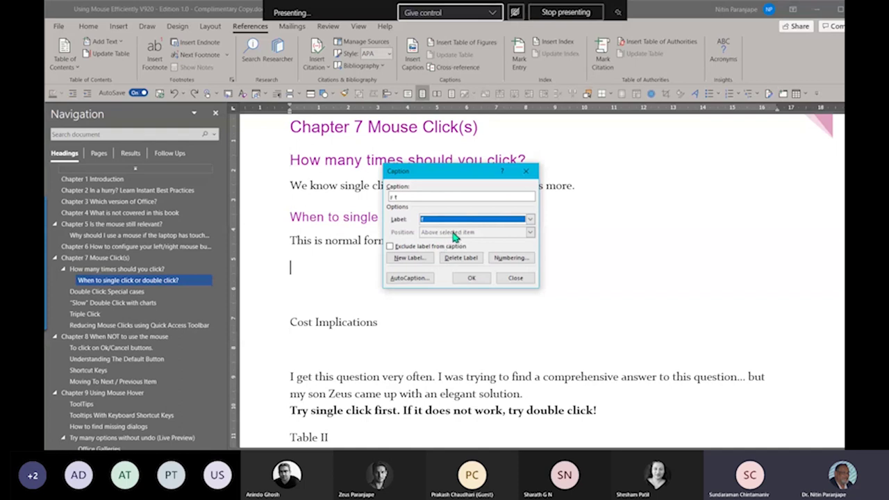
pyautogui.click(511, 258)
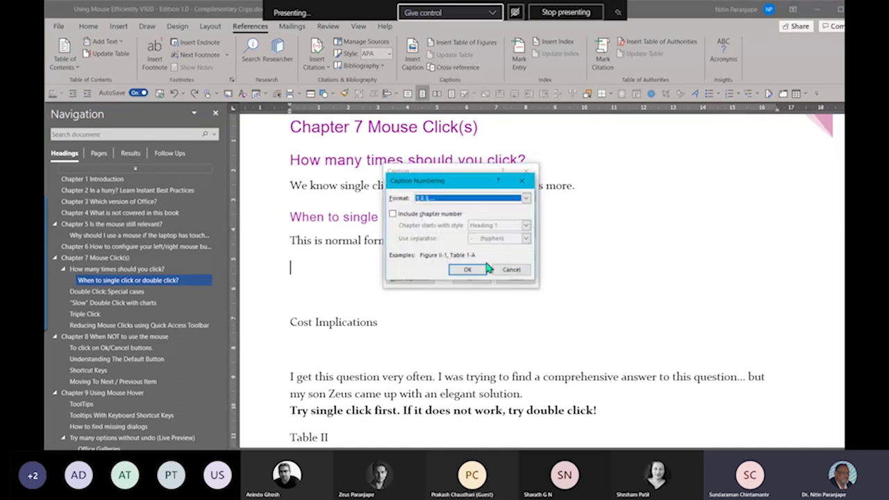
pyautogui.click(501, 271)
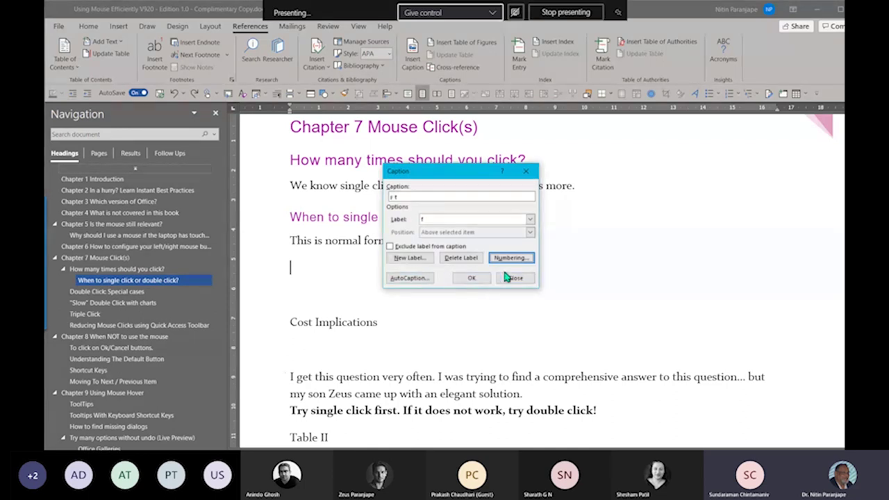
# Open the AutoCaption settings and turn off automatic captions for Bitmap Image.
pyautogui.click(423, 279)
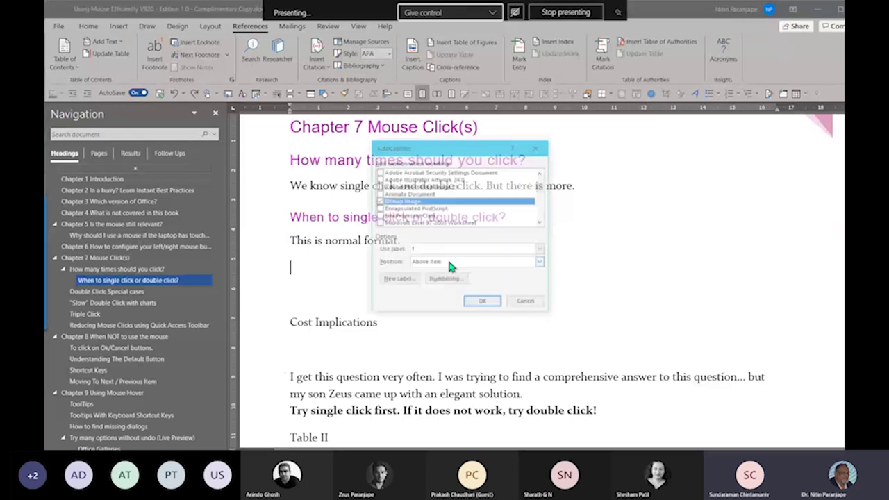
pyautogui.click(486, 263)
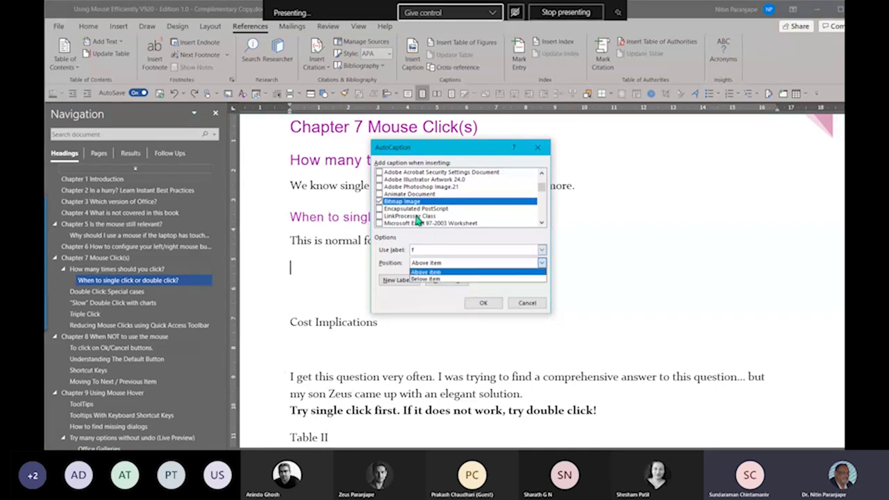
pyautogui.click(383, 202)
# Enable AutoCaption for Microsoft Word Table with the label Table and the position Below item.
pyautogui.scroll(-6, 420, 202)
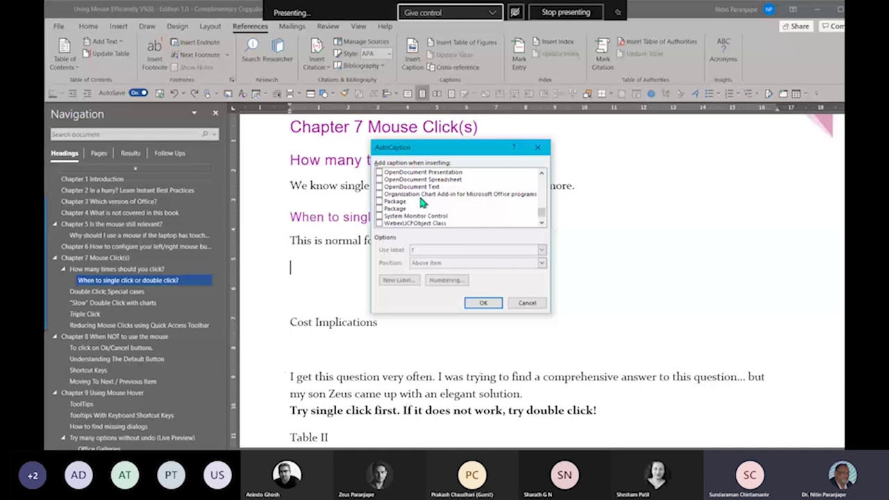
pyautogui.scroll(3, 436, 201)
pyautogui.scroll(-2, 437, 201)
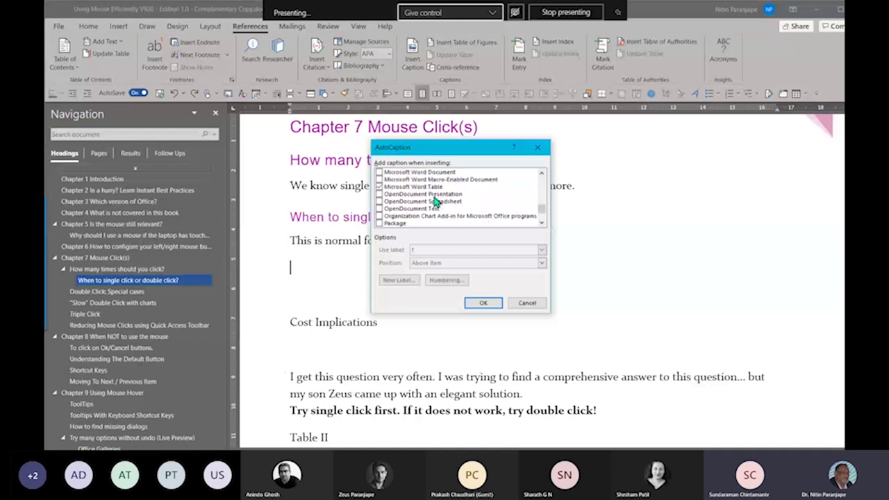
pyautogui.click(382, 188)
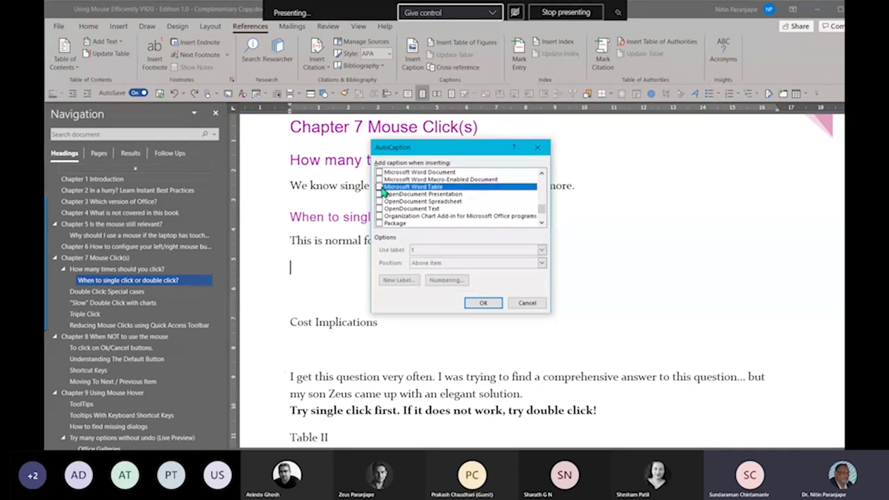
pyautogui.click(379, 188)
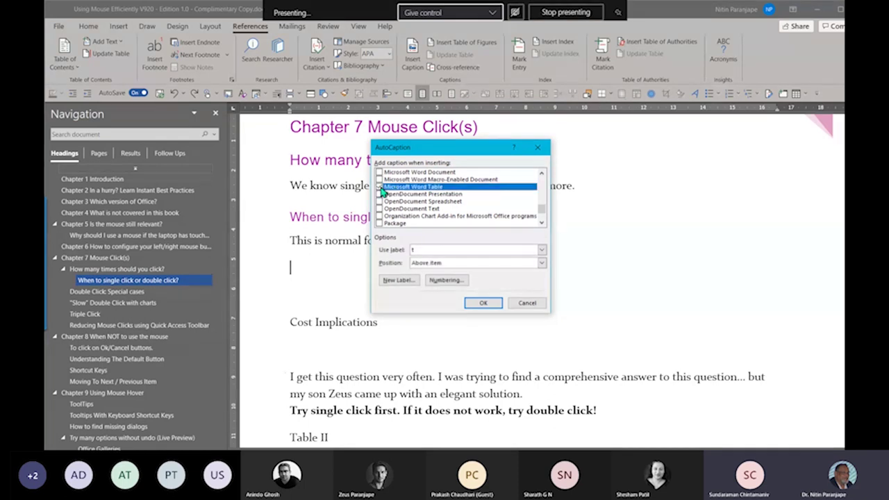
pyautogui.click(421, 252)
pyautogui.click(426, 255)
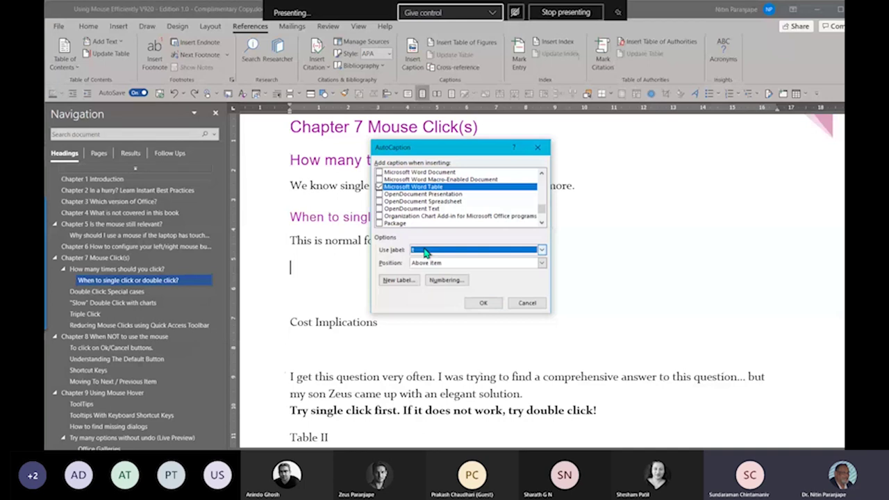
pyautogui.click(426, 255)
pyautogui.click(428, 286)
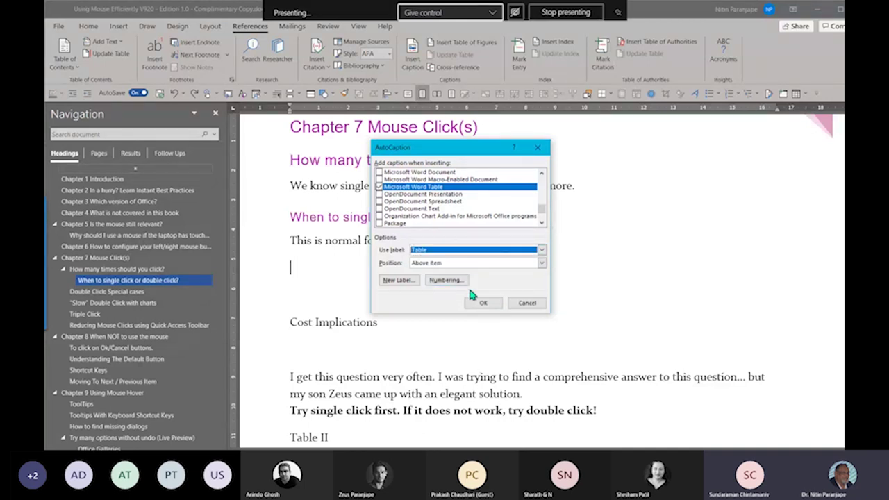
pyautogui.click(448, 264)
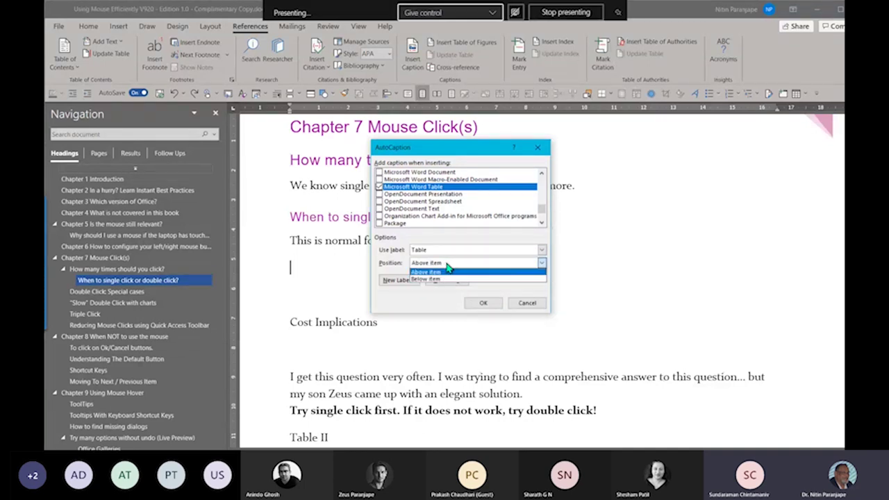
pyautogui.click(448, 278)
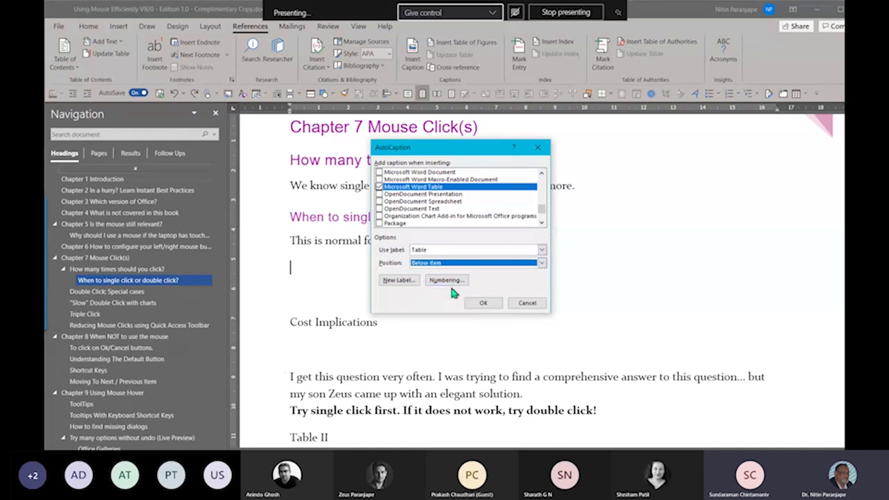
# Set the automatic table caption numbering to the A, B, C format and apply the AutoCaption settings.
pyautogui.click(448, 281)
pyautogui.click(460, 199)
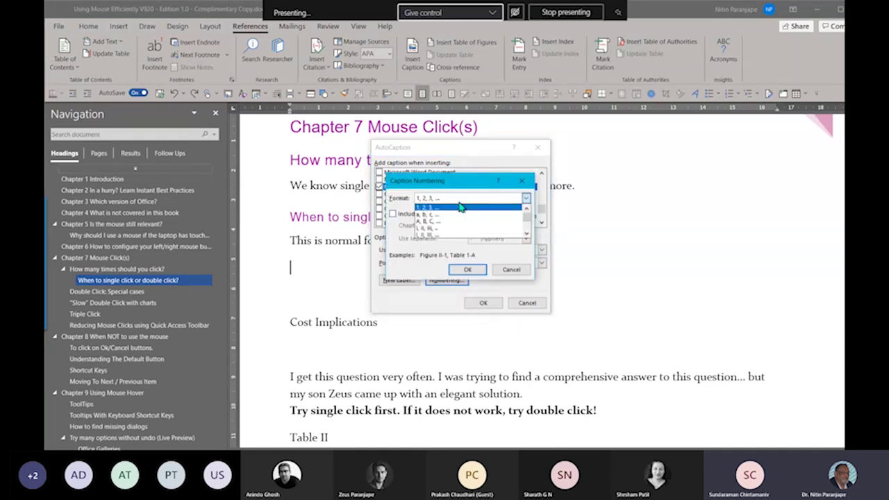
pyautogui.click(442, 221)
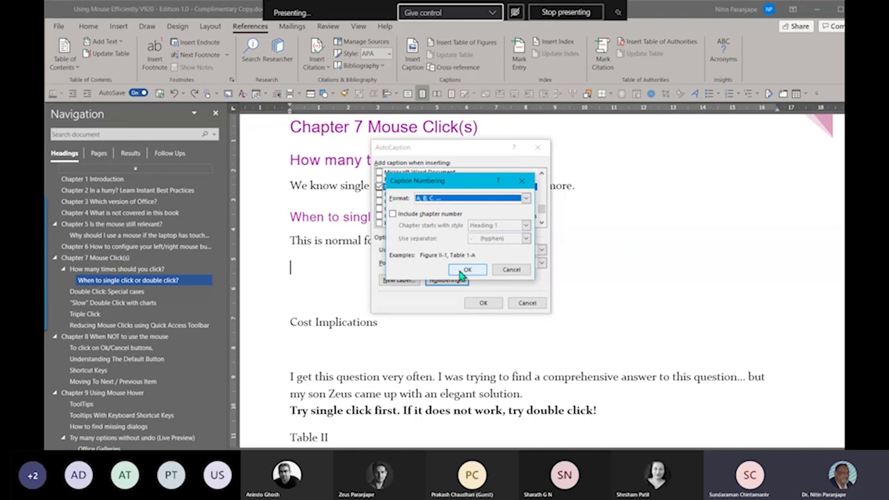
pyautogui.click(466, 270)
pyautogui.click(481, 304)
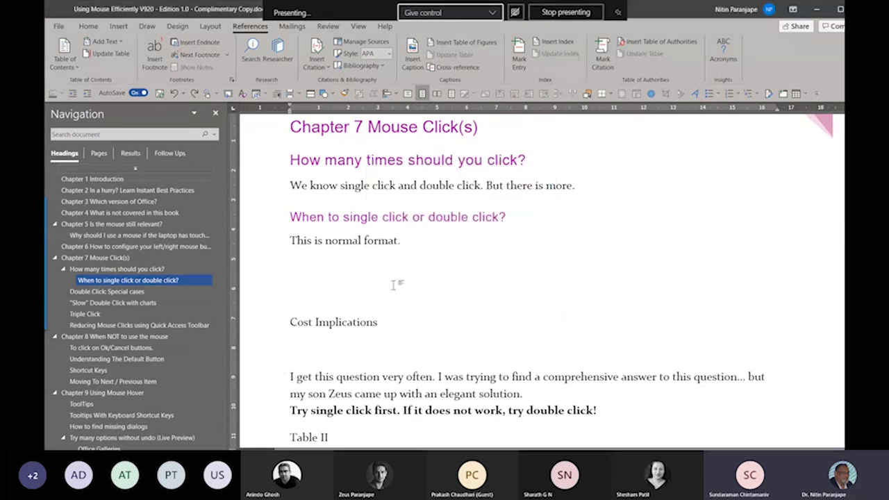
# Insert a table with three columns and three rows below "This is normal format.".
pyautogui.click(118, 26)
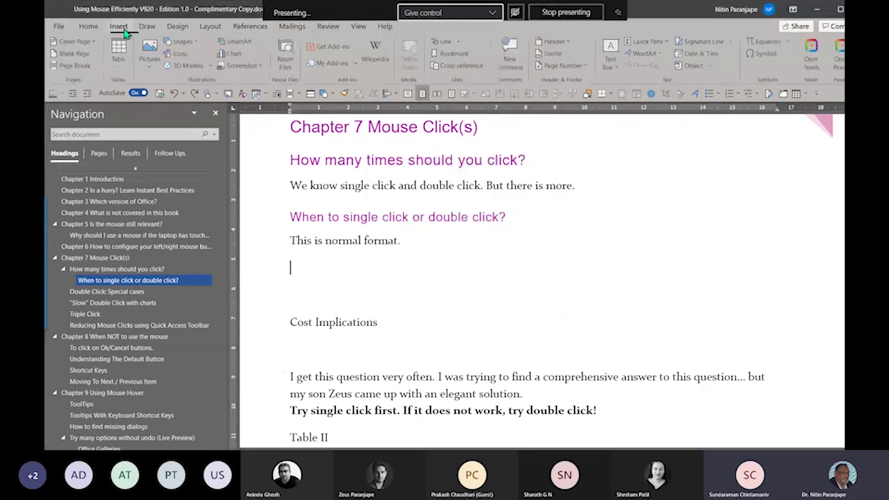
pyautogui.click(120, 52)
pyautogui.click(137, 113)
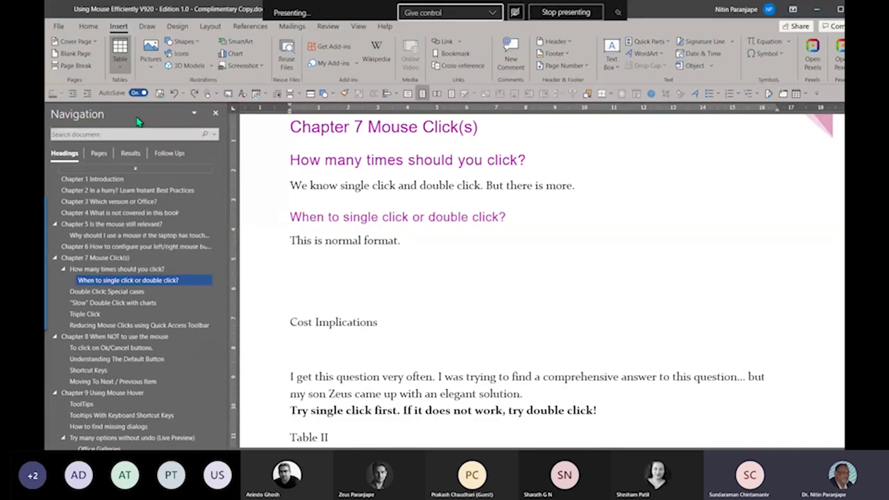
# Insert a second table with five columns in the empty paragraph between the first table's caption and "Cost Implications".
pyautogui.click(378, 331)
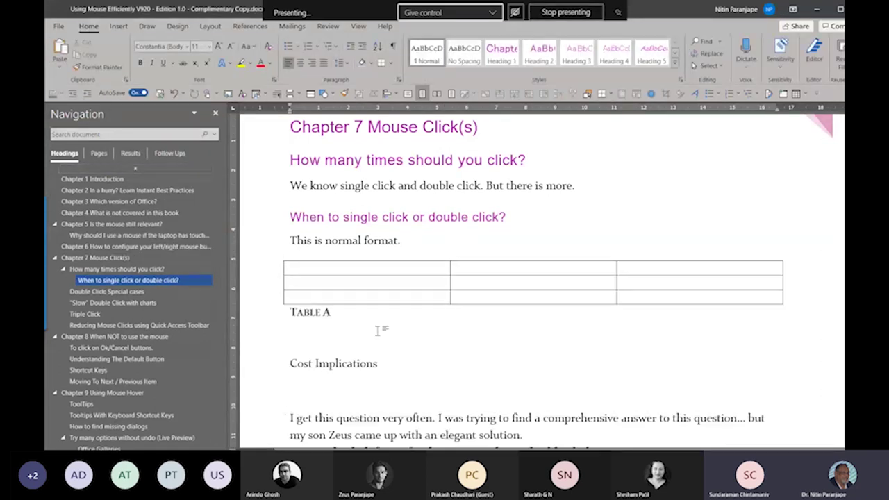
pyautogui.click(118, 26)
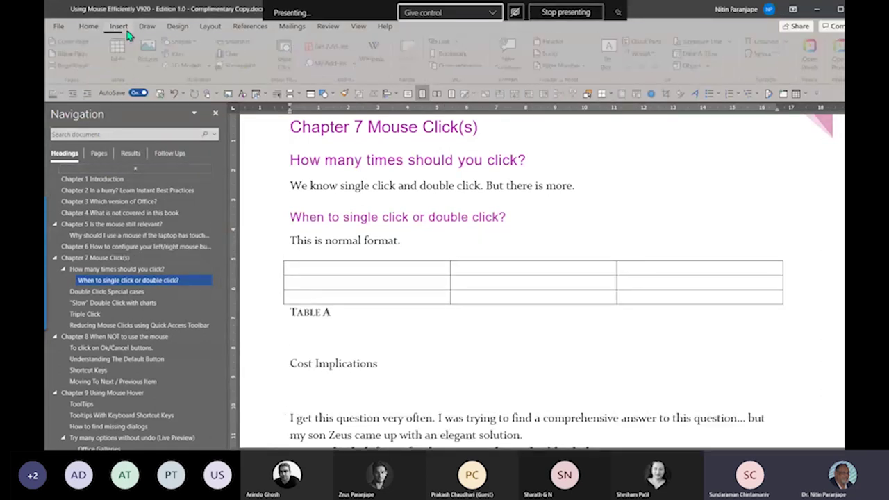
pyautogui.click(119, 52)
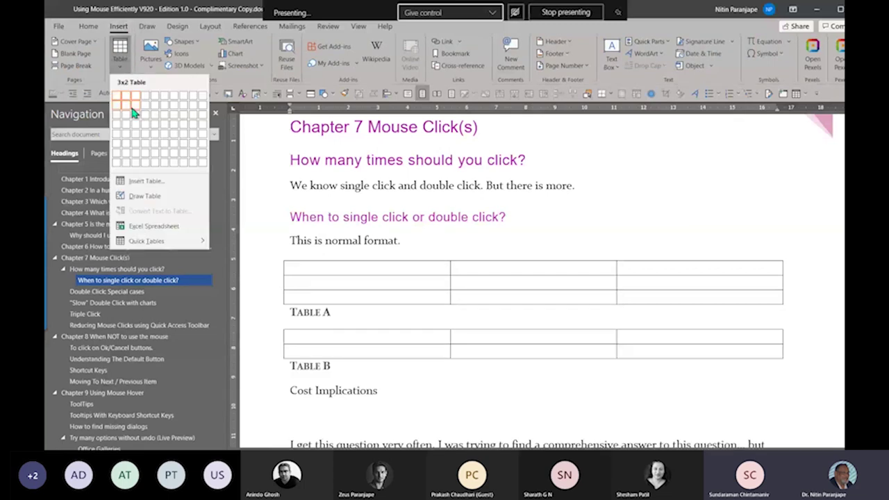
pyautogui.click(162, 154)
pyautogui.scroll(-5, 365, 259)
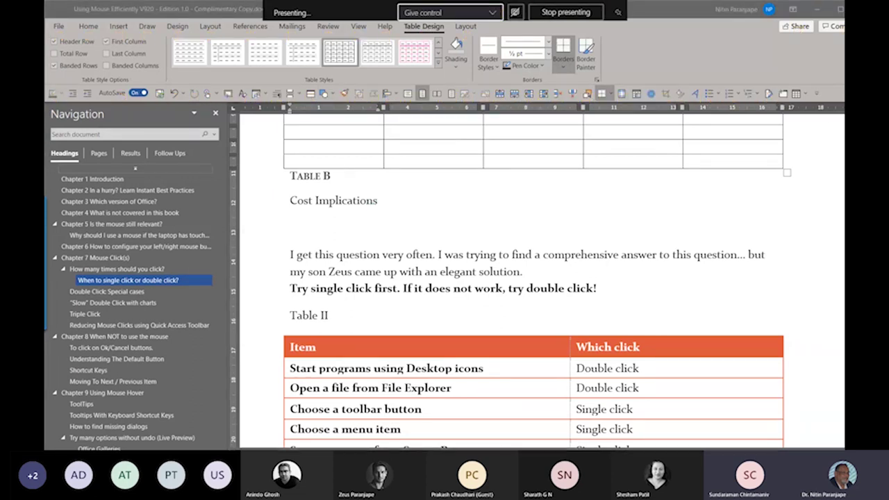
# Examine the Immediate window code in the Visual Basic editor that adds Figure captions below all inline shapes, and return to the document.
pyautogui.hotkey('alt', 'F11')
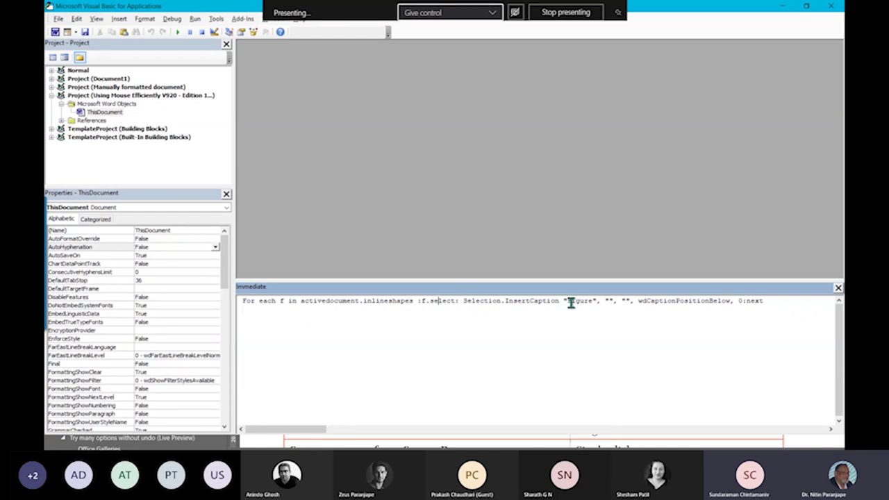
pyautogui.moveTo(767, 303); pyautogui.dragTo(244, 294)
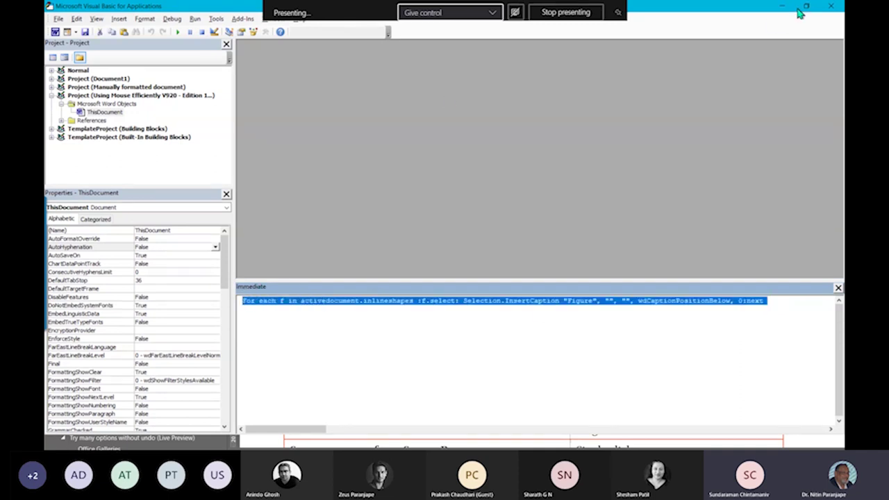
pyautogui.click(837, 11)
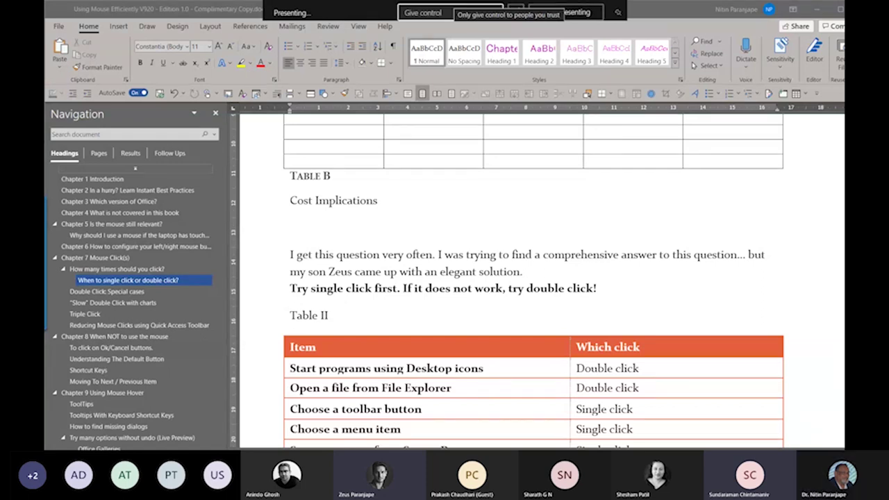
# Add the text "Demo name" after "Table II" above the Item / Which click table.
pyautogui.click(458, 225)
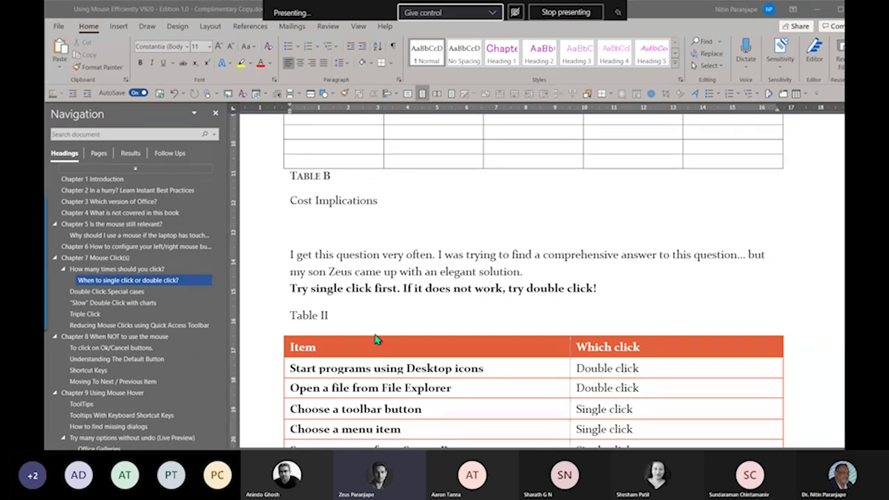
pyautogui.click(362, 313)
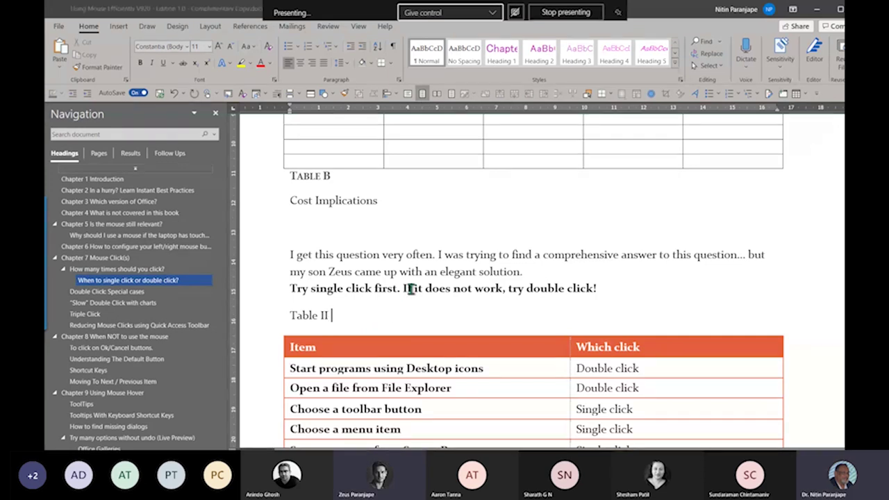
pyautogui.write('De')
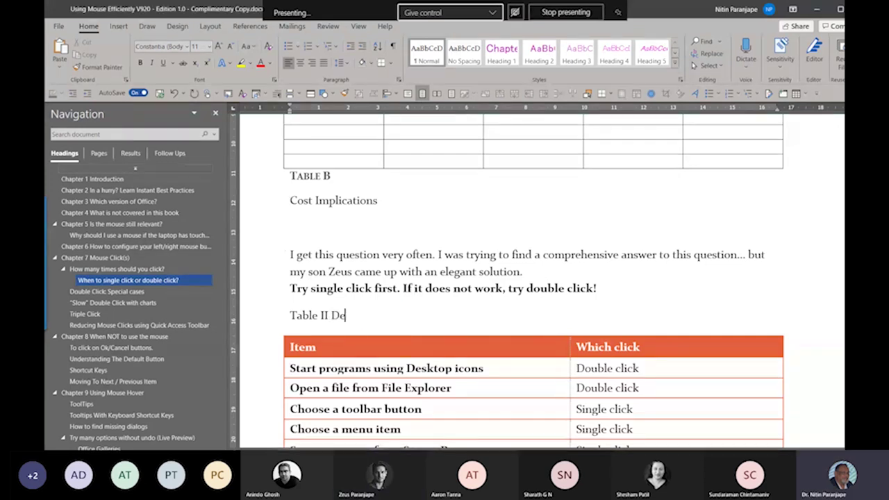
pyautogui.write('mo name')
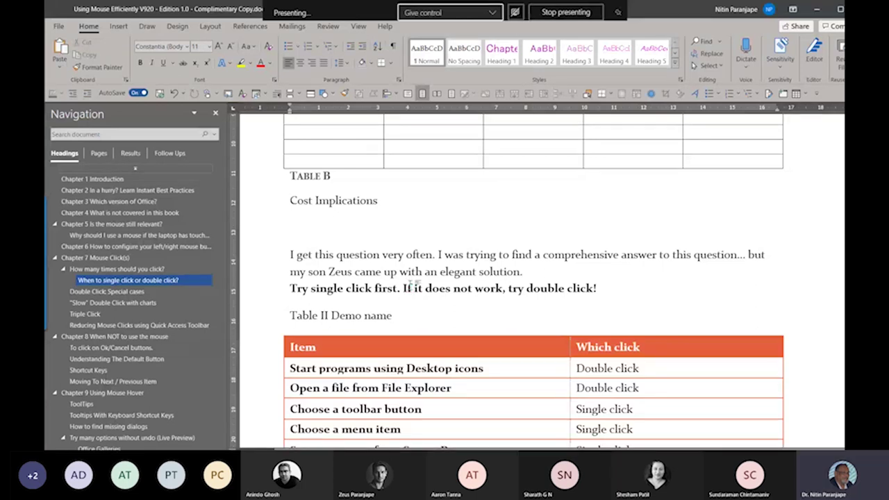
# Update the entire list of tables at the end of the document, including its entries and page numbers.
pyautogui.hotkey('ctrl', 'End')
pyautogui.rightClick(323, 159)
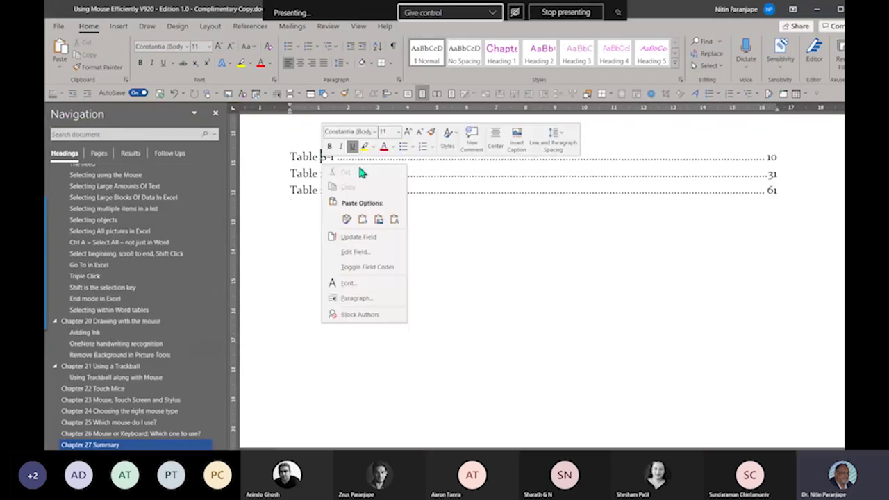
pyautogui.click(365, 237)
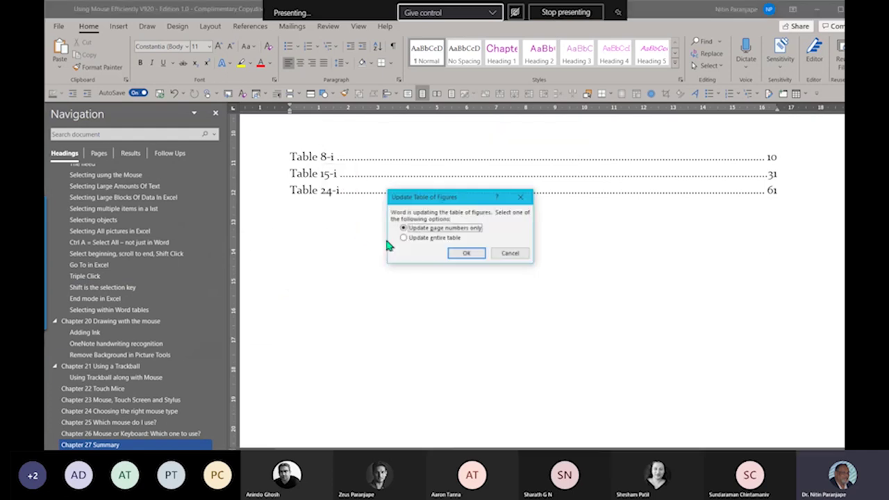
pyautogui.click(454, 240)
pyautogui.click(464, 253)
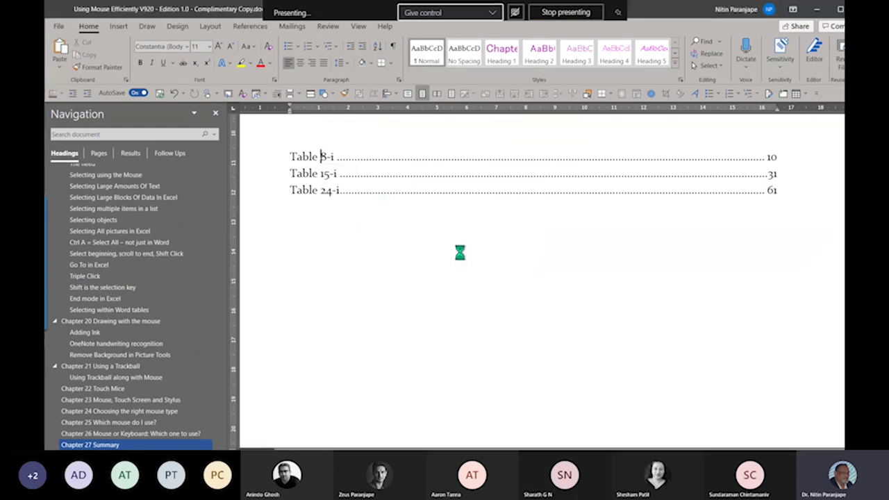
pyautogui.scroll(1, 393, 259)
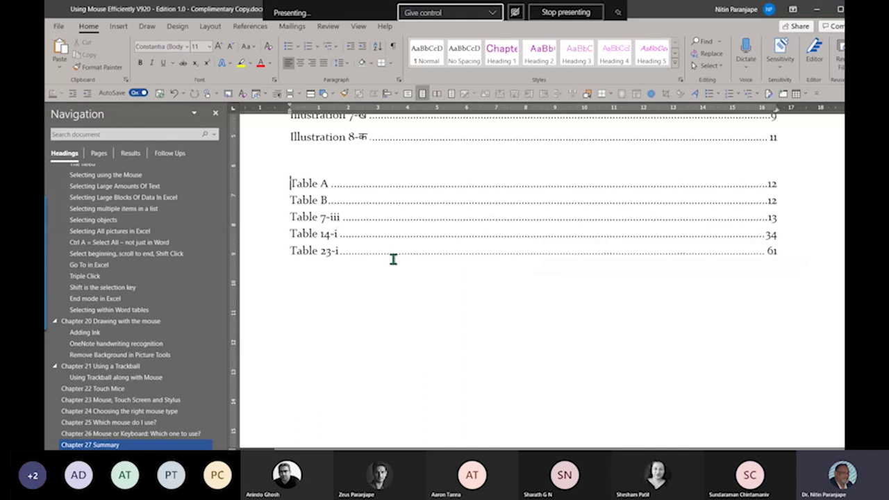
pyautogui.scroll(3, 393, 259)
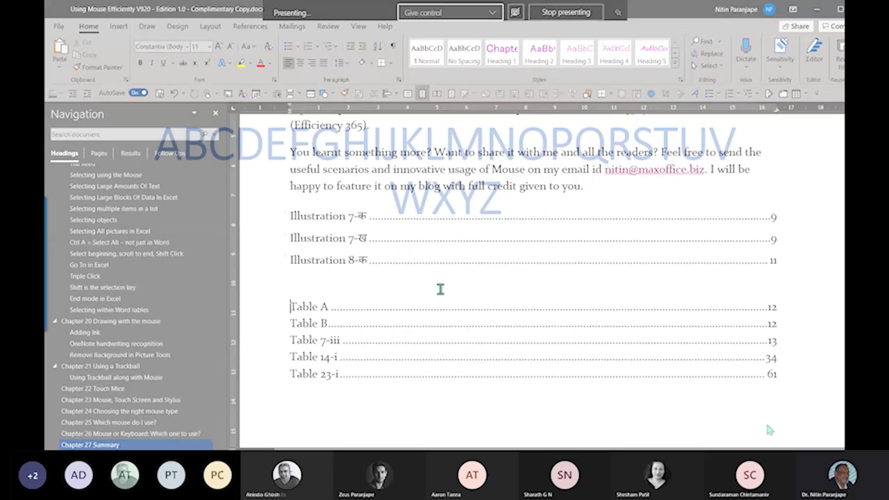